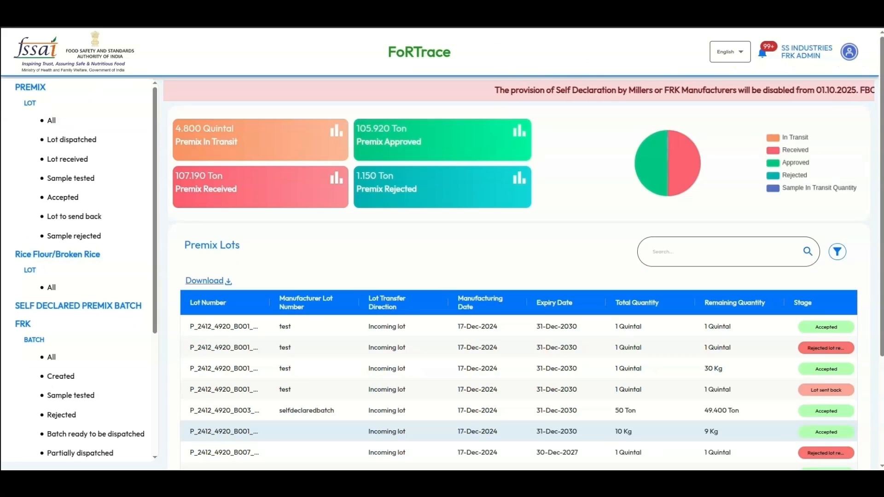
# - Switch the portal language to Hindi and back to English
pyautogui.click(730, 52)
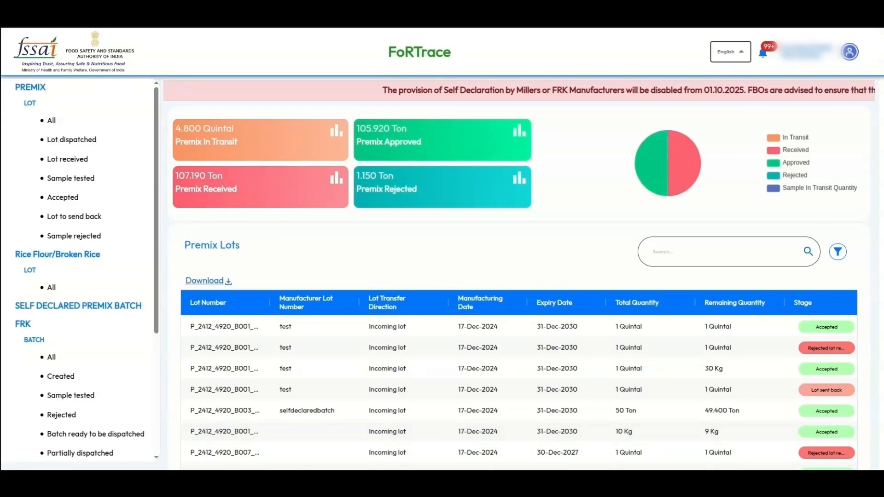
pyautogui.press('Escape')
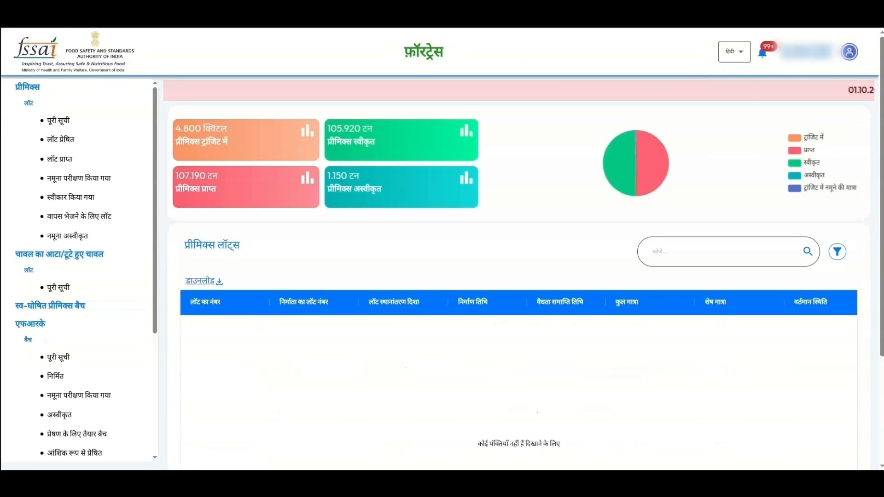
pyautogui.click(734, 74)
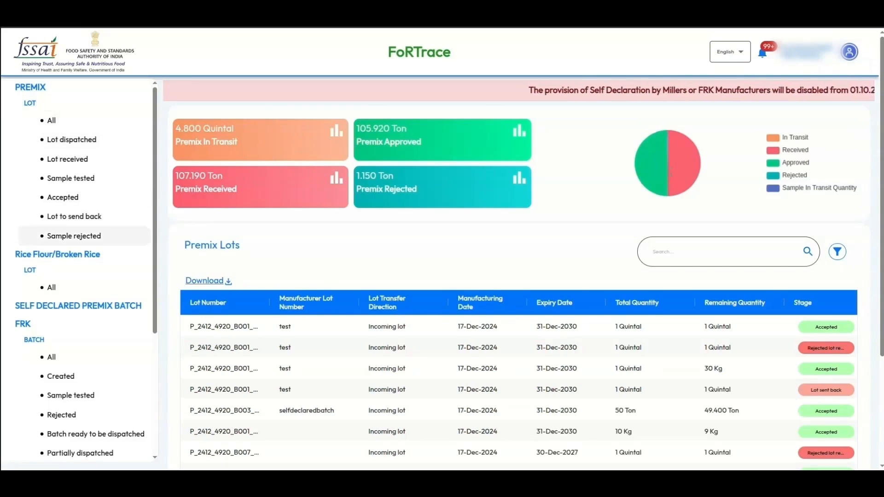
# - Browse the Rice Flour/Broken Rice, Self Declared Premix Batch, FRK, Inventory and Manage users pages
pyautogui.click(57, 254)
pyautogui.scroll(-1, 57, 231)
pyautogui.scroll(-2, 78, 230)
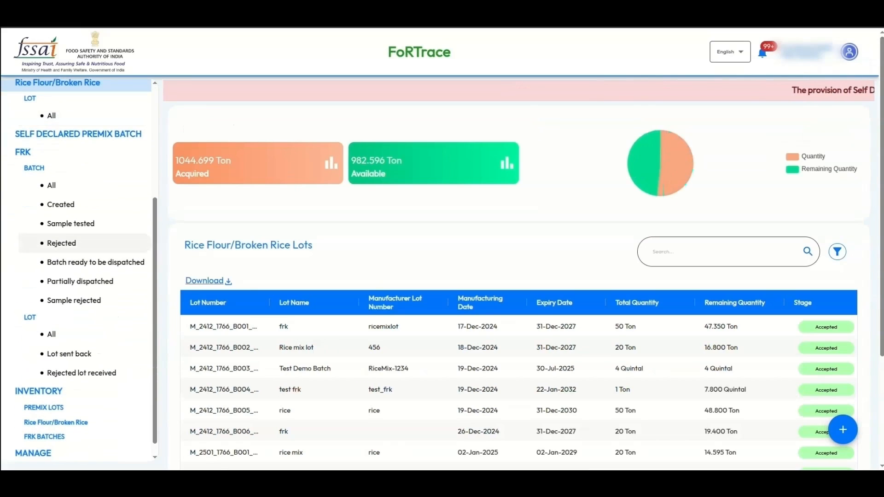
pyautogui.click(78, 133)
pyautogui.scroll(-1, 78, 230)
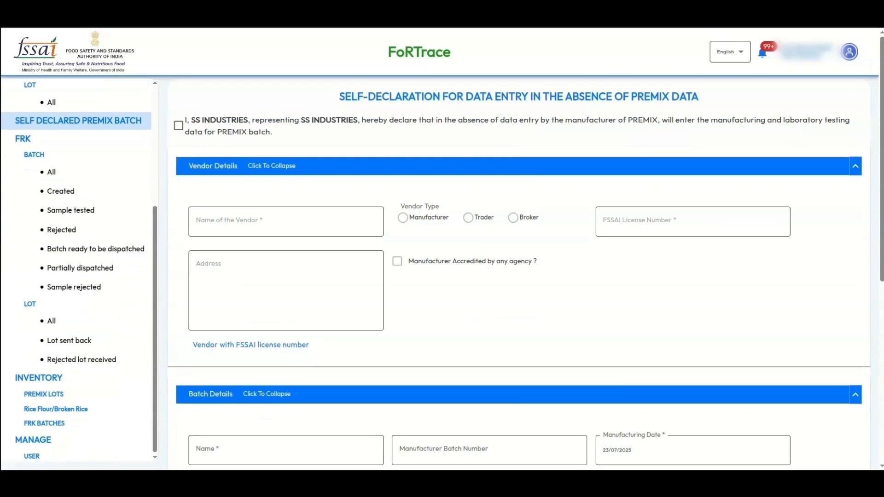
pyautogui.click(23, 136)
pyautogui.scroll(-4, 518, 277)
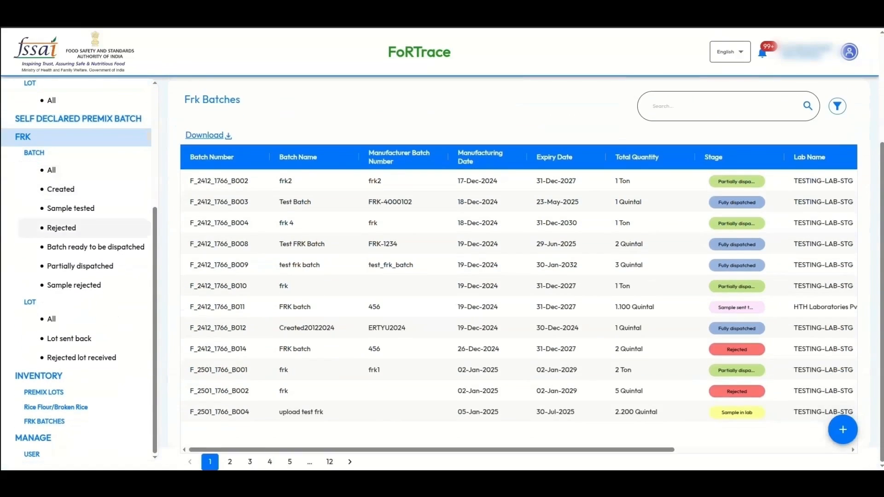
pyautogui.click(38, 376)
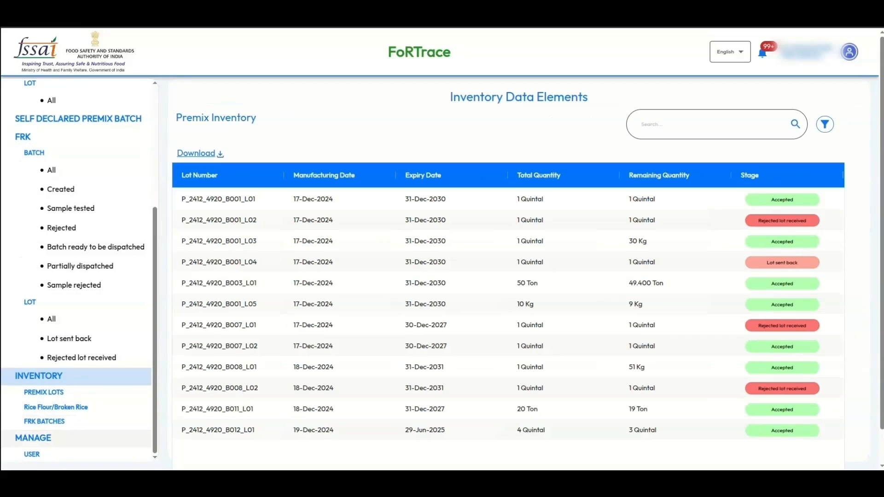
pyautogui.click(33, 438)
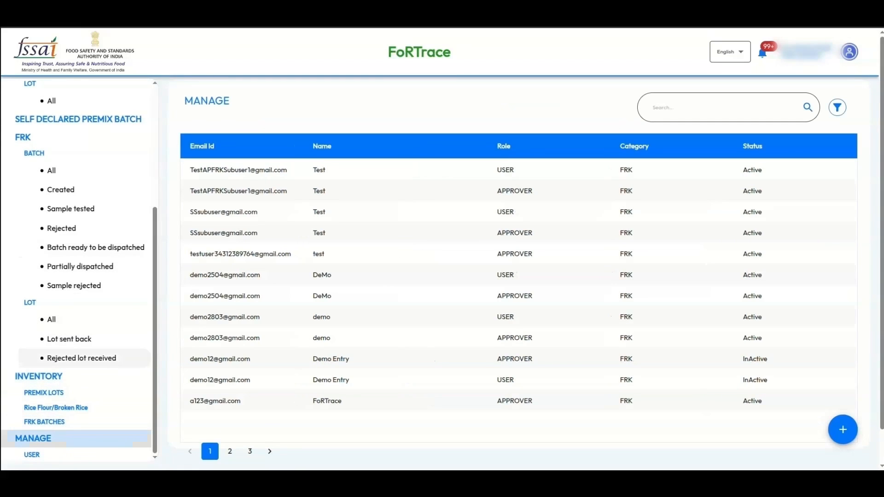
pyautogui.scroll(5, 74, 285)
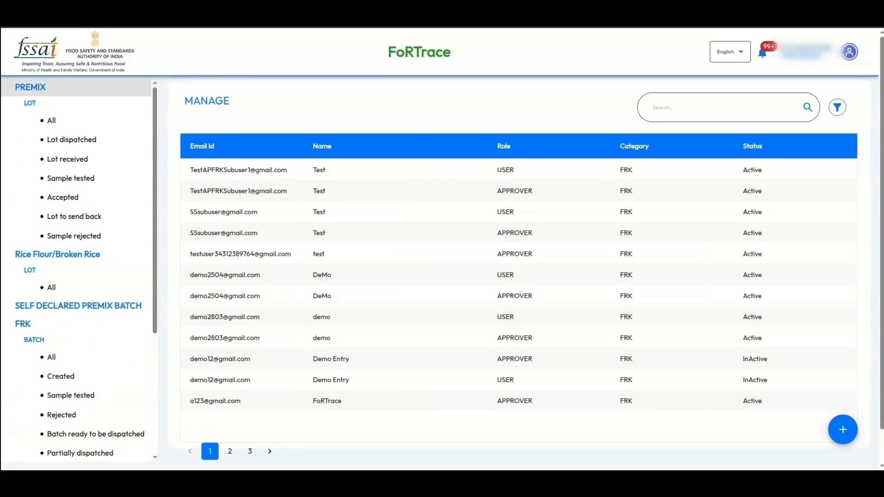
# - Filter Premix lots to Lot dispatched and open the last dispatched lot's details
pyautogui.click(30, 87)
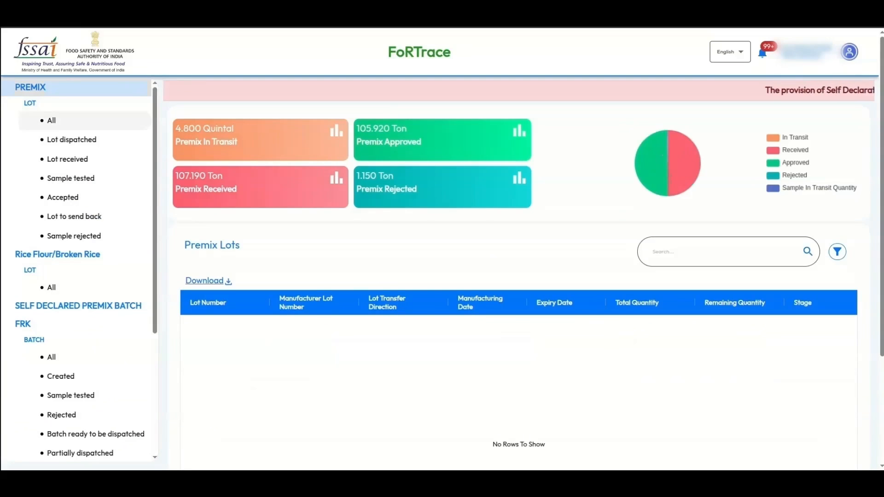
pyautogui.scroll(-3, 518, 322)
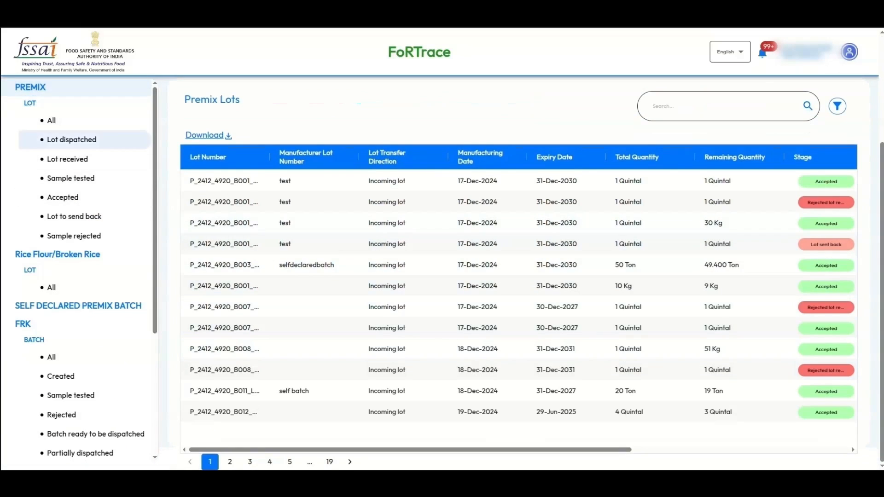
pyautogui.click(71, 140)
pyautogui.scroll(-3, 518, 306)
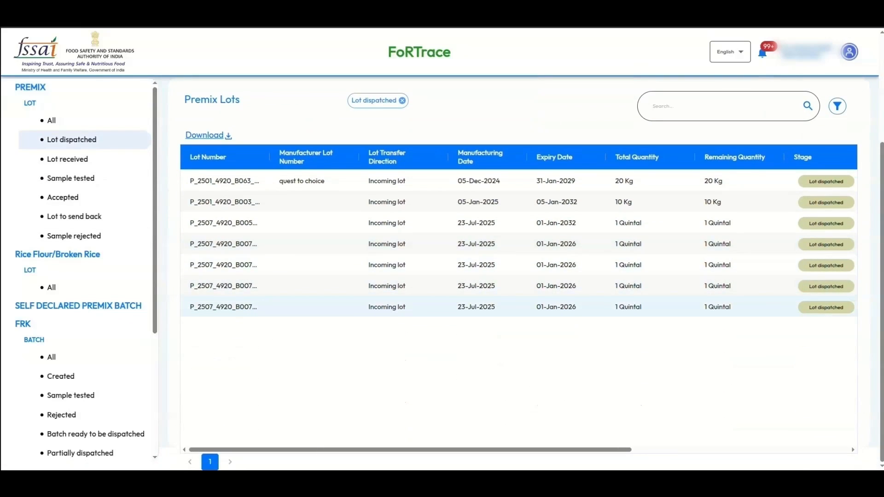
pyautogui.click(566, 307)
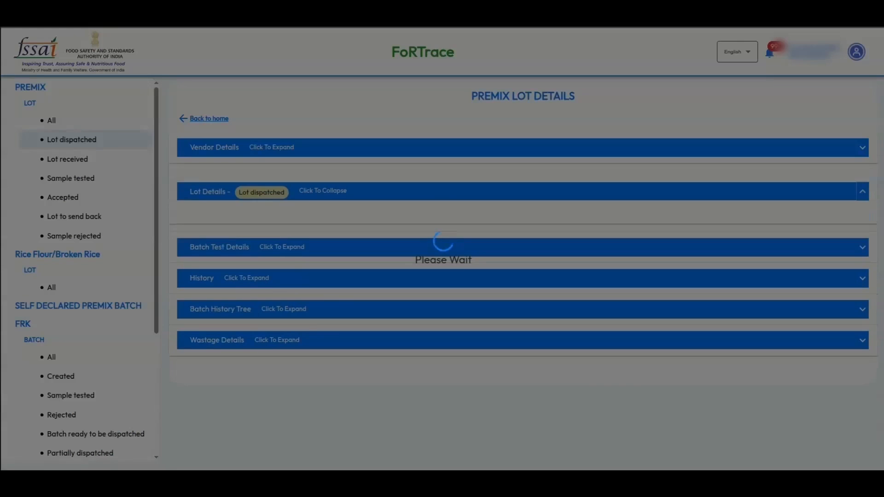
# - Mark the premix lot received on 23/07/2025 at 05:40 PM with comment 'test'
pyautogui.scroll(-6, 525, 253)
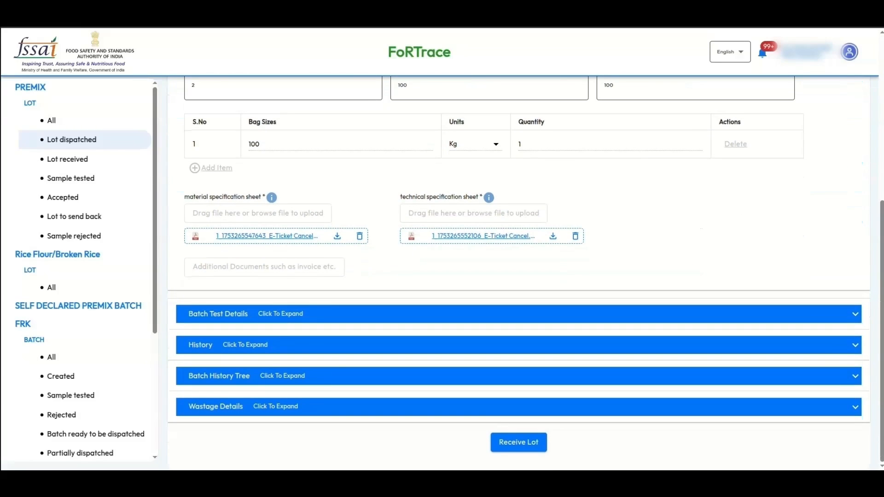
pyautogui.click(496, 441)
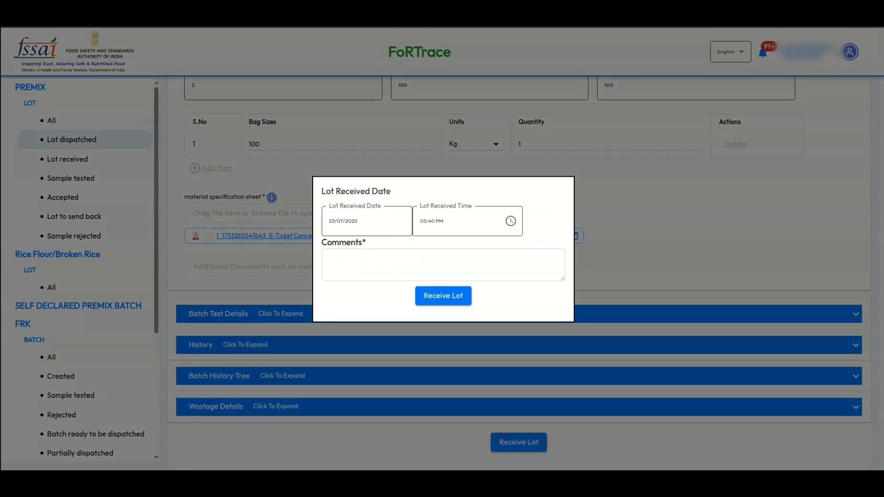
pyautogui.click(367, 221)
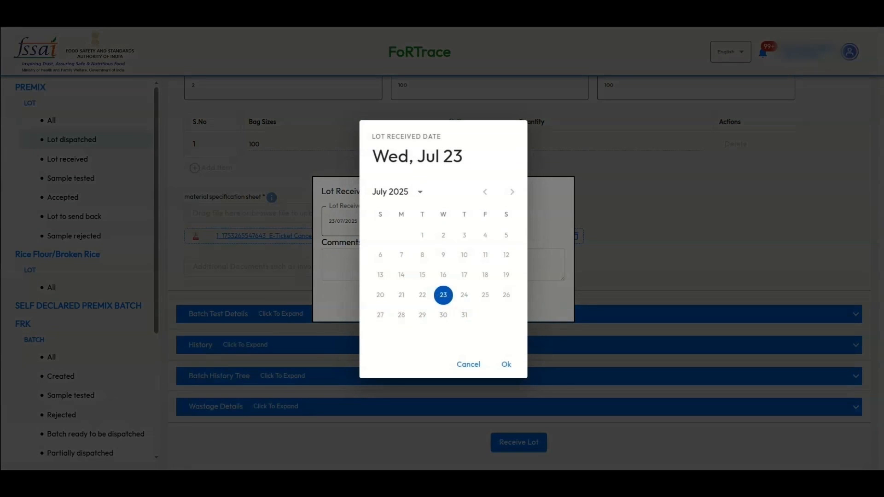
pyautogui.click(506, 364)
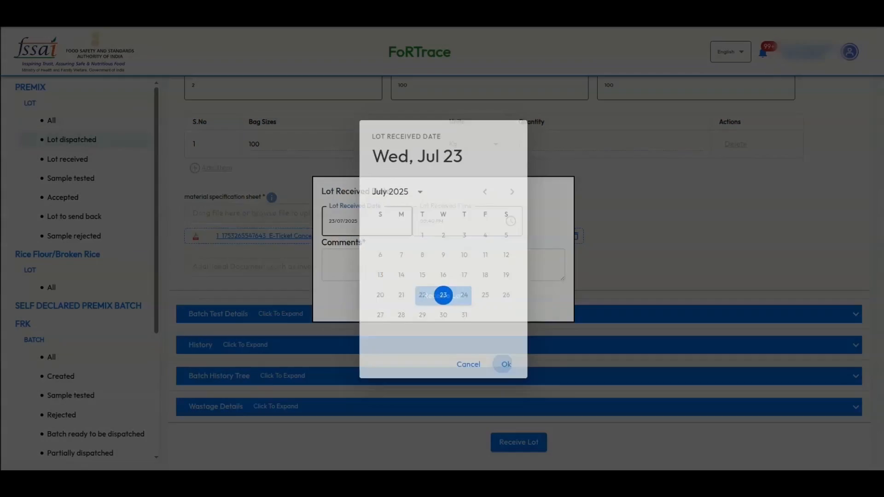
pyautogui.click(511, 221)
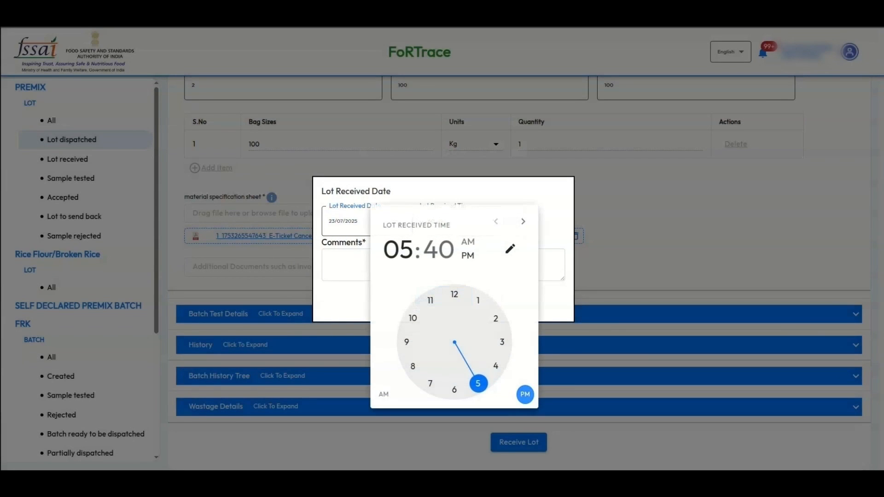
pyautogui.click(346, 265)
pyautogui.click(346, 265)
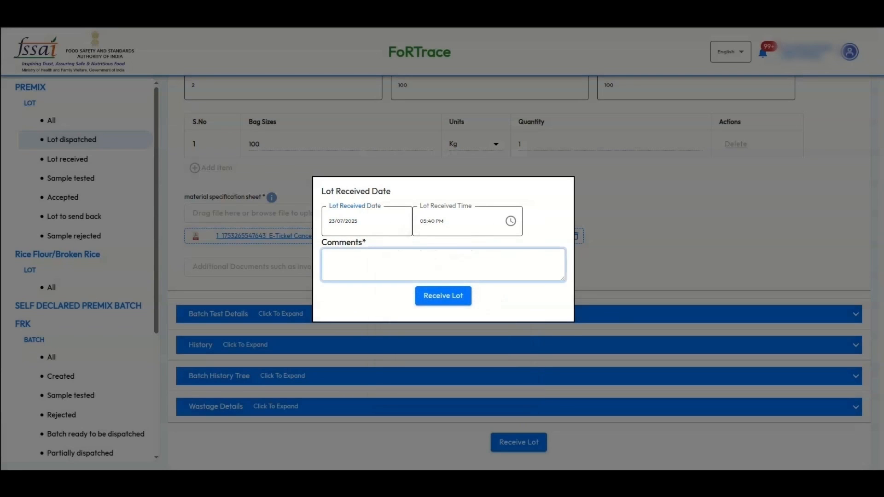
pyautogui.write('test')
pyautogui.click(443, 296)
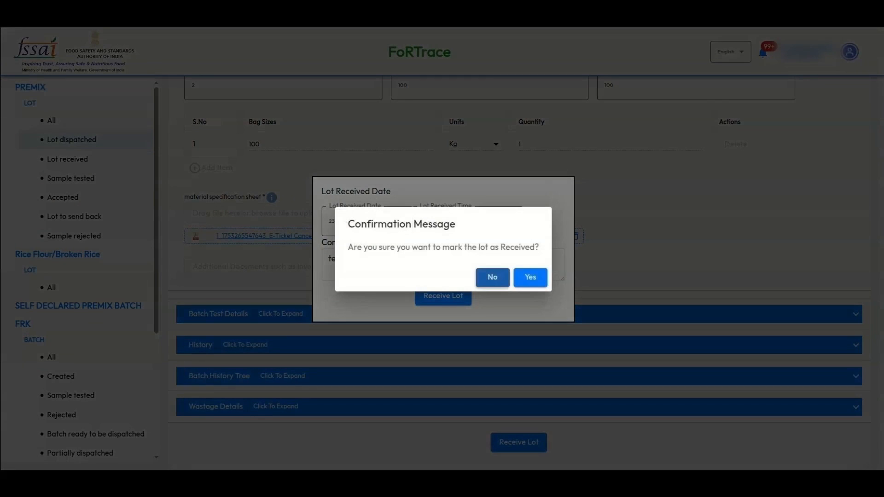
pyautogui.click(530, 277)
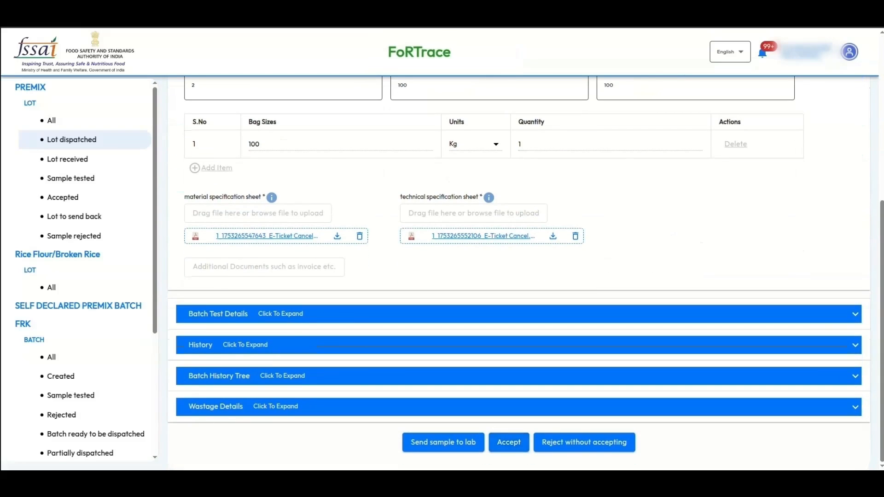
# - Expand the lot's Batch History Tree and History to review its inputs
pyautogui.click(855, 376)
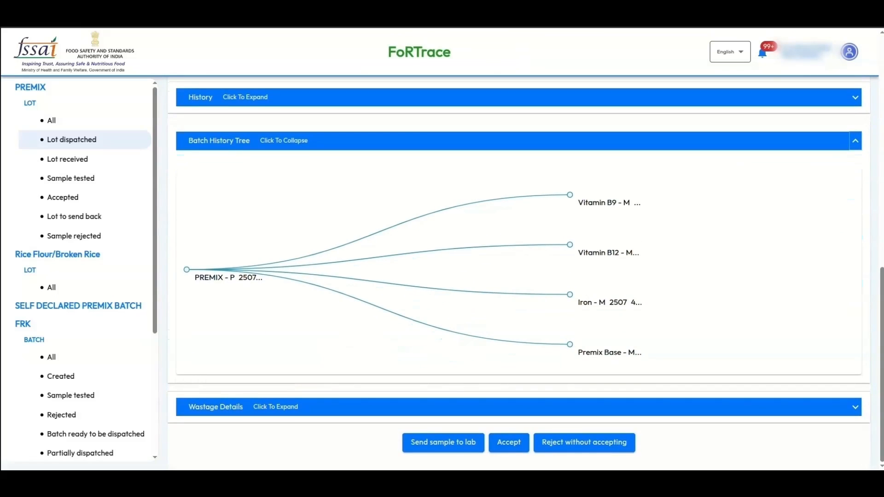
pyautogui.scroll(5, 518, 271)
pyautogui.click(855, 327)
pyautogui.scroll(-7, 518, 272)
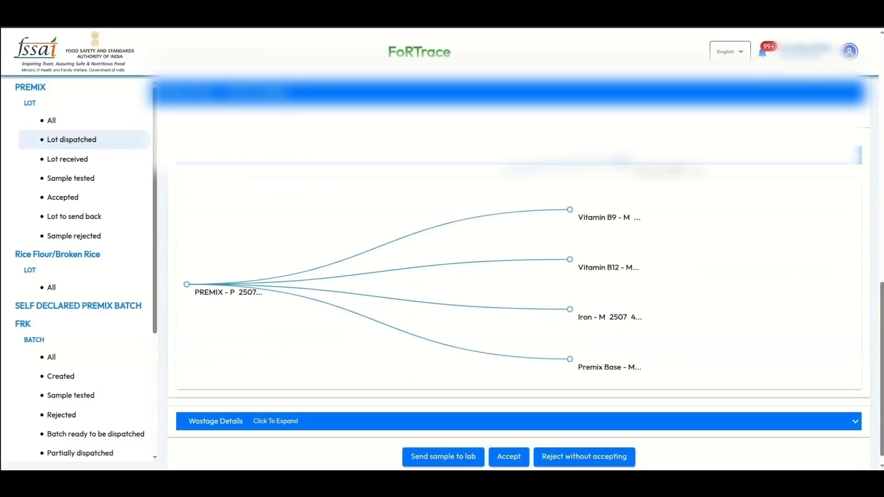
pyautogui.scroll(2, 519, 272)
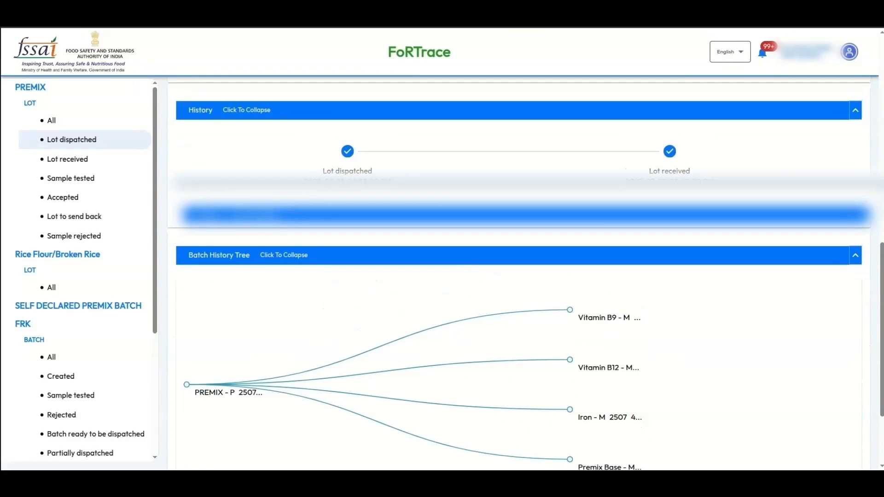
pyautogui.scroll(-3, 669, 175)
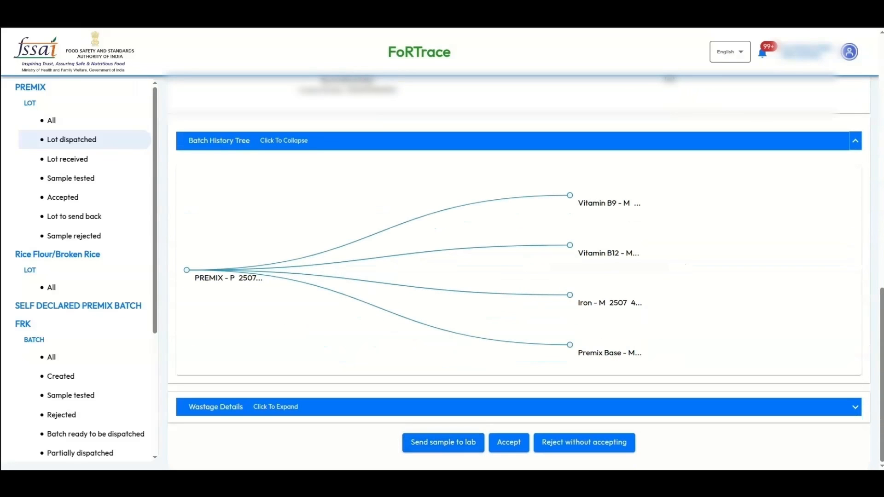
# - Accept the received lot partially with quantity 1 for the 100 Kg bag, confirming with Yes
pyautogui.click(508, 442)
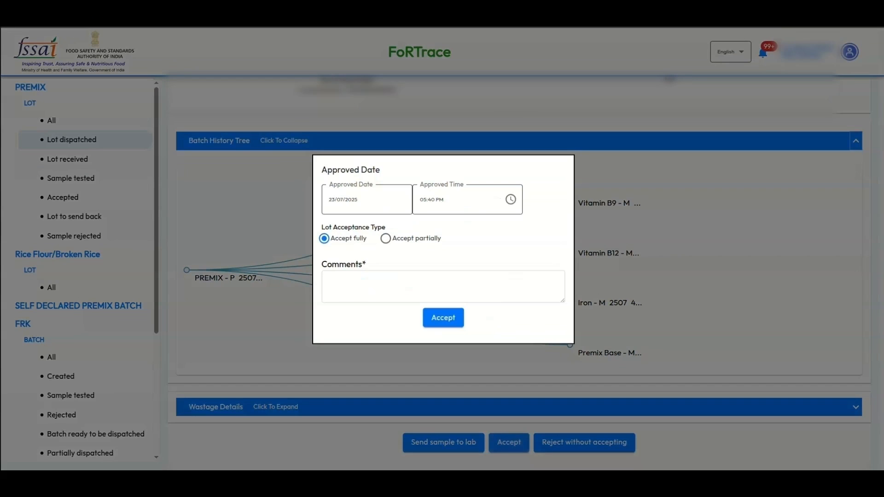
pyautogui.click(385, 238)
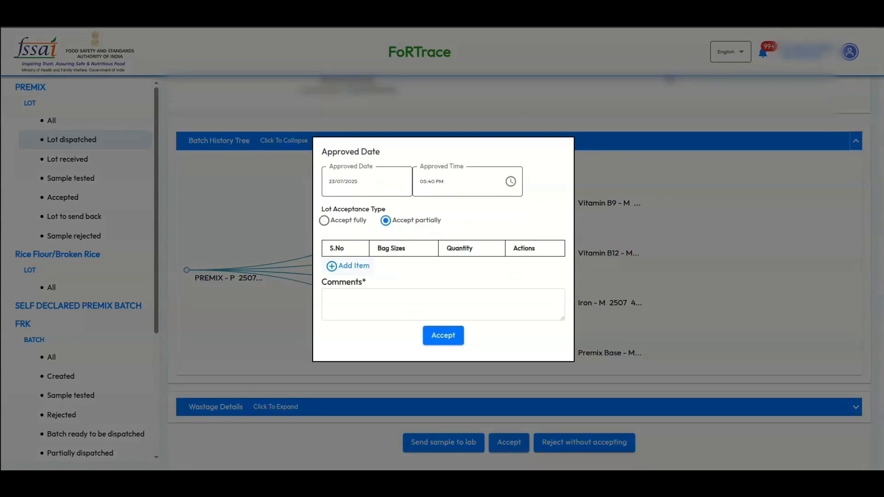
pyautogui.click(324, 220)
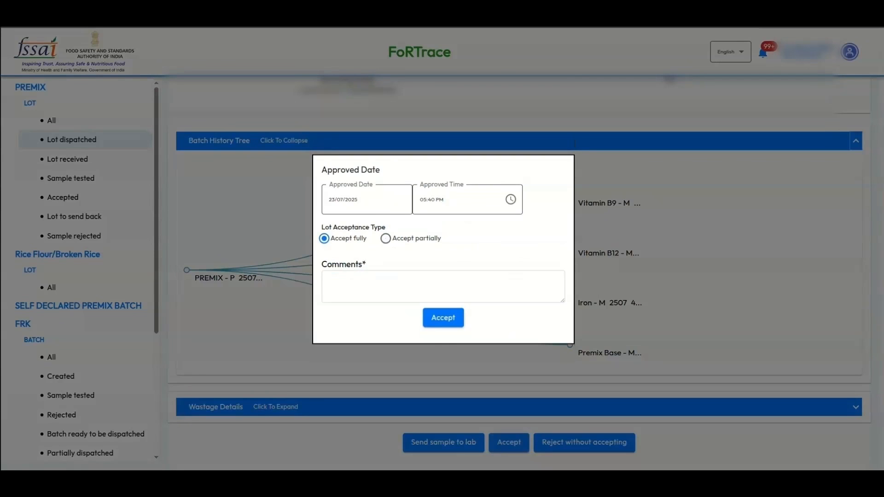
pyautogui.click(386, 238)
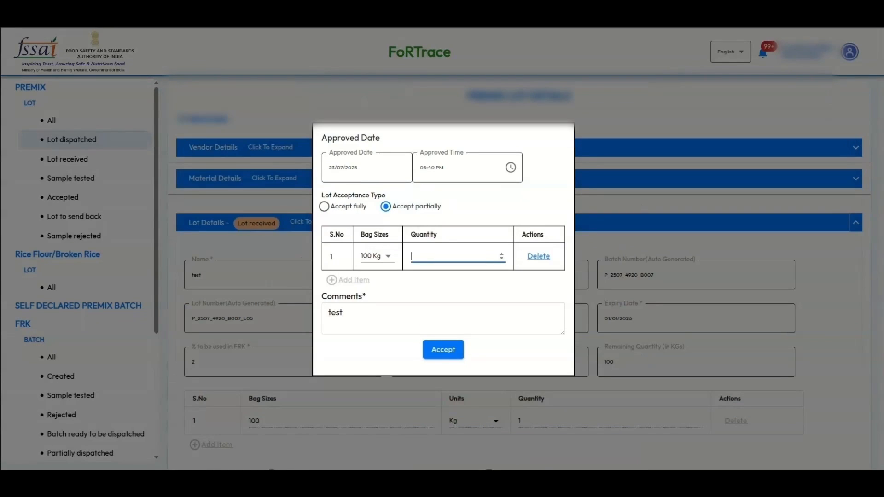
pyautogui.write('1')
pyautogui.click(443, 350)
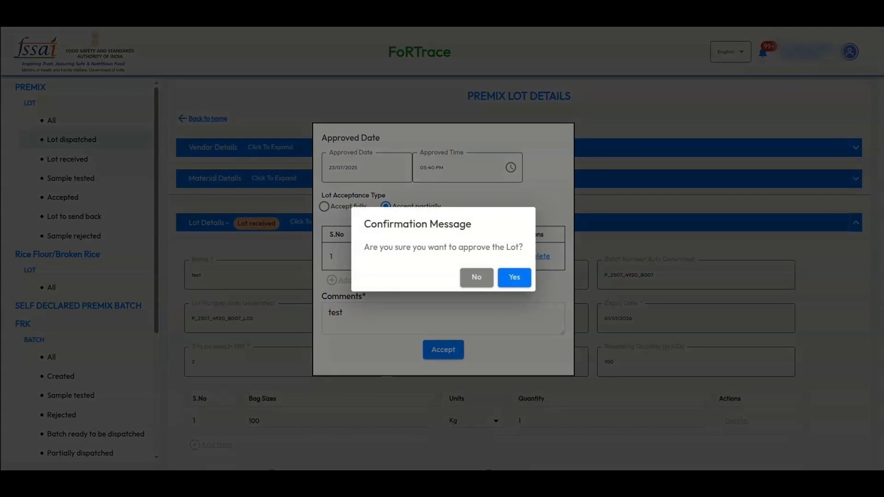
pyautogui.click(514, 277)
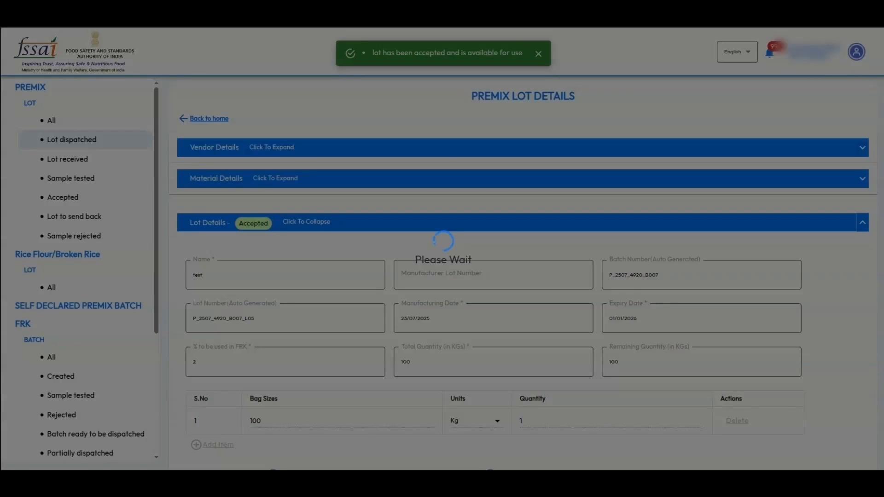
pyautogui.scroll(-5, 518, 276)
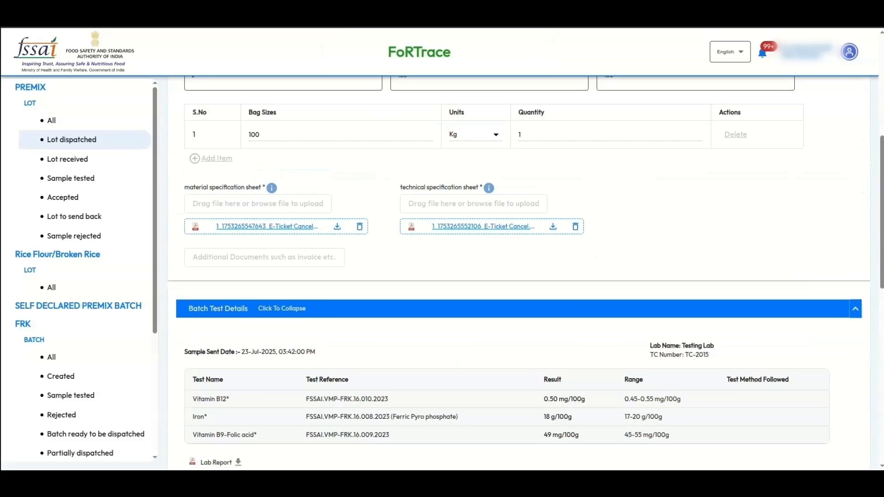
# - Collapse Batch Test Details and expand the Batch History Tree
pyautogui.click(855, 308)
pyautogui.click(856, 366)
pyautogui.scroll(-5, 519, 276)
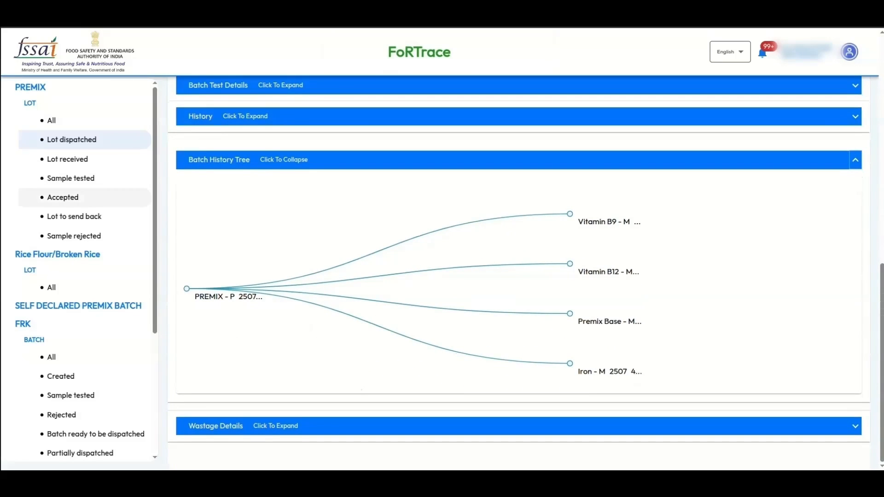
# - Check Premix lots under Lot received, Sample tested, Accepted, Send back and Rejected filters, then Rice Flour lots
pyautogui.click(51, 287)
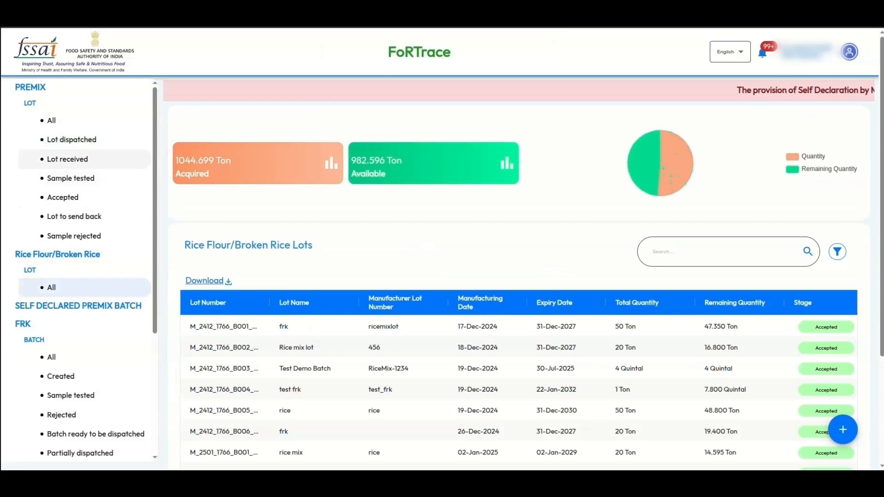
pyautogui.click(68, 159)
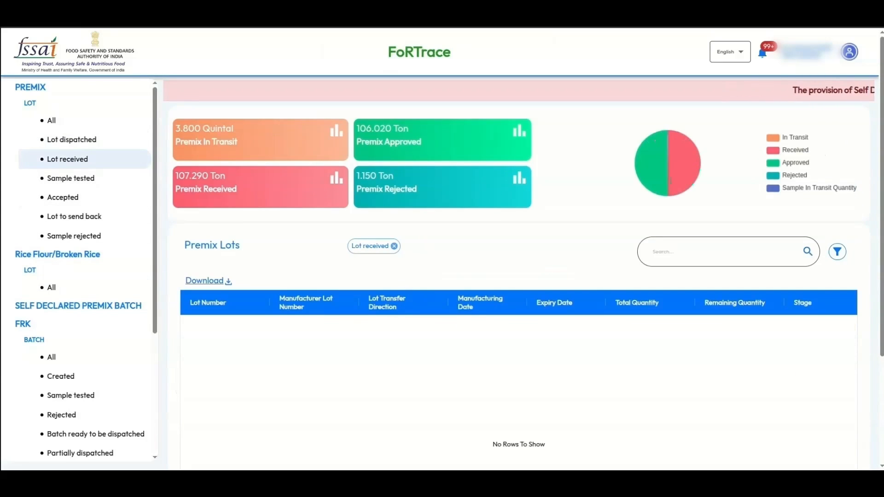
pyautogui.click(70, 178)
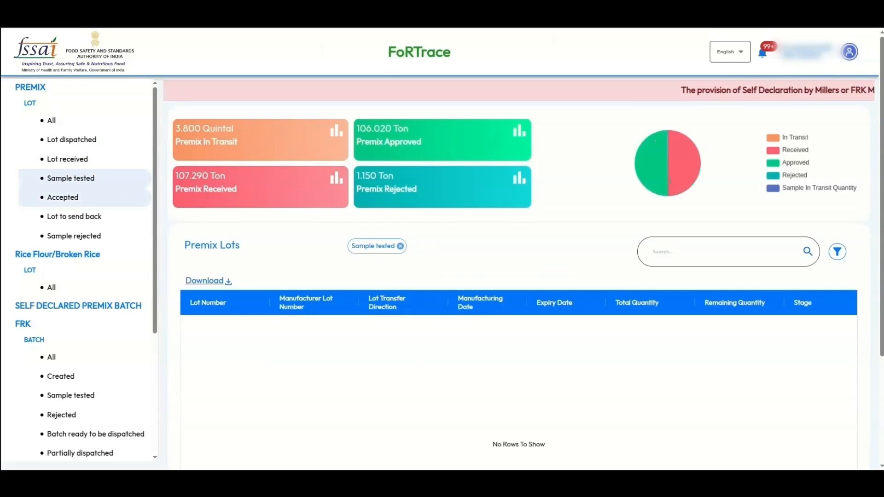
pyautogui.click(62, 197)
pyautogui.click(74, 216)
pyautogui.click(74, 236)
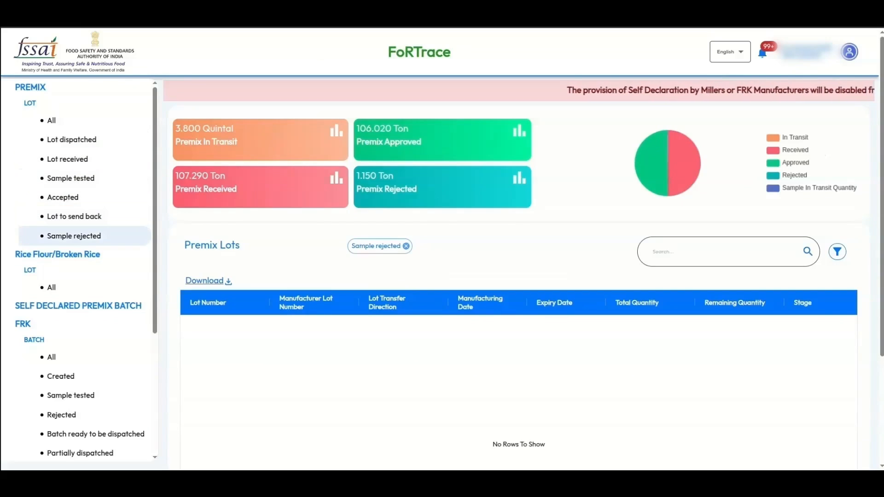
pyautogui.click(51, 287)
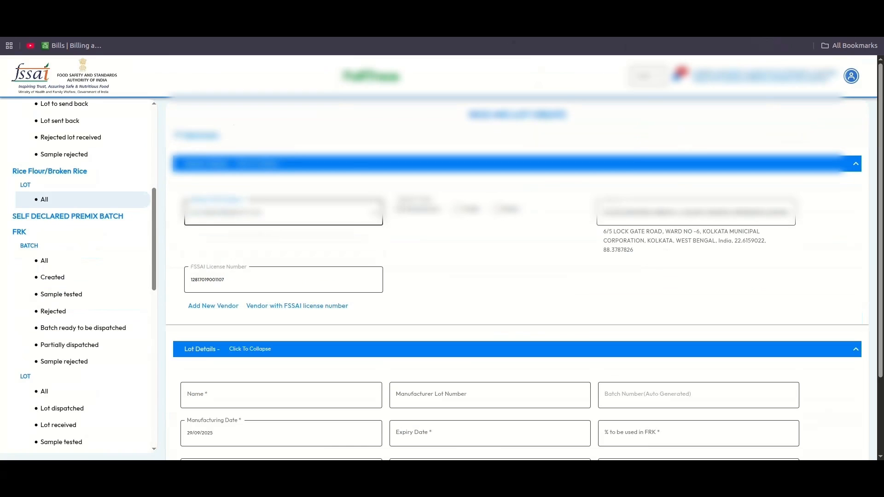
pyautogui.scroll(-2, 517, 281)
# - Name the lot 'Test Rice FLour 2' and set its expiry date to 01/01/2030
pyautogui.click(281, 298)
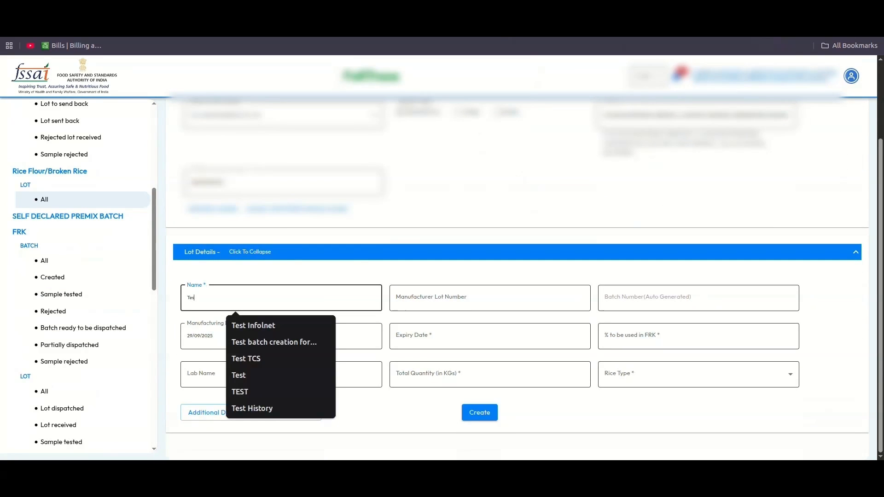
pyautogui.write('Test Rice')
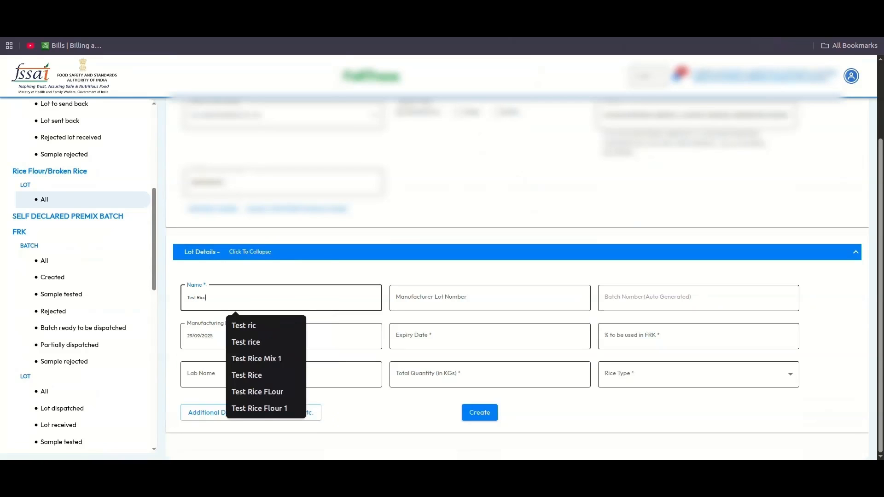
pyautogui.write(' FLour 2')
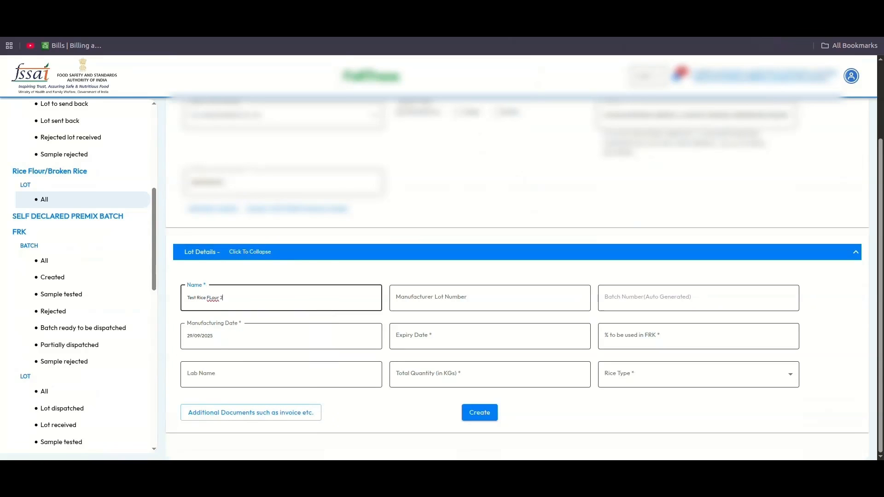
pyautogui.hotkey('ctrl', 'a')
pyautogui.press('Tab')
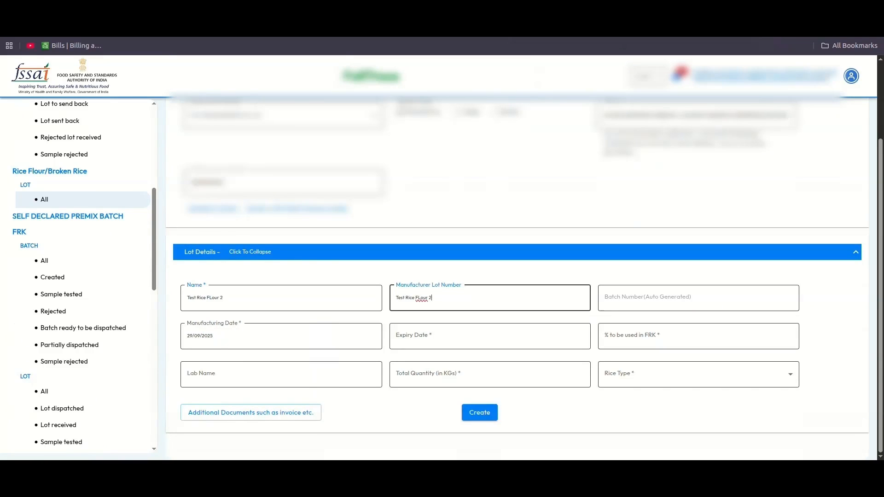
pyautogui.press('Tab')
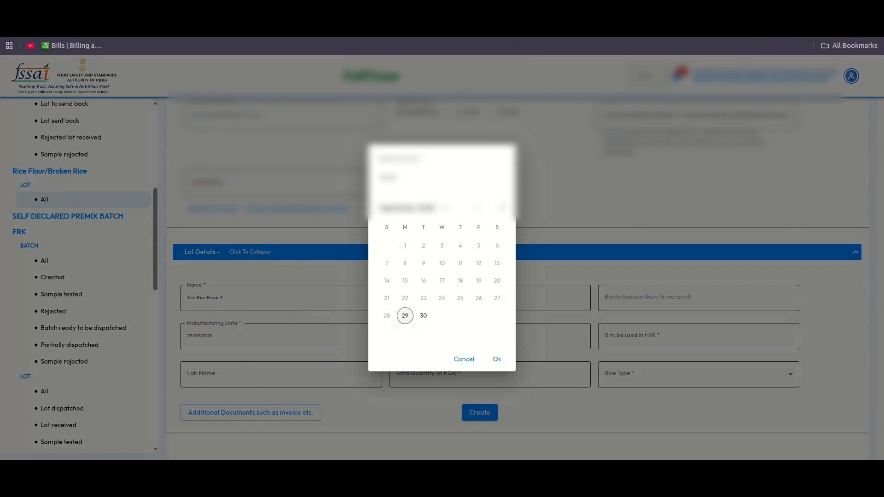
pyautogui.click(445, 208)
pyautogui.click(482, 249)
pyautogui.click(497, 359)
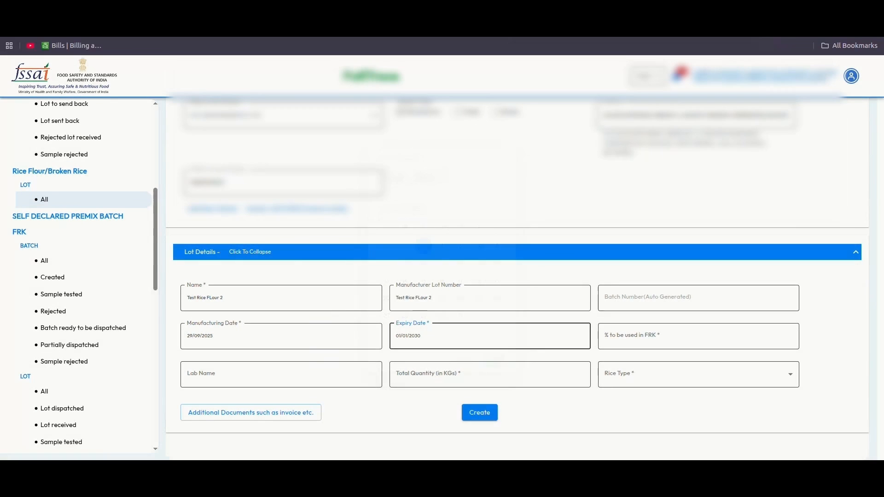
# - Set 99% to be used in FRK, Test Lab, 1000 Kg quantity and Raw rice type
pyautogui.click(668, 336)
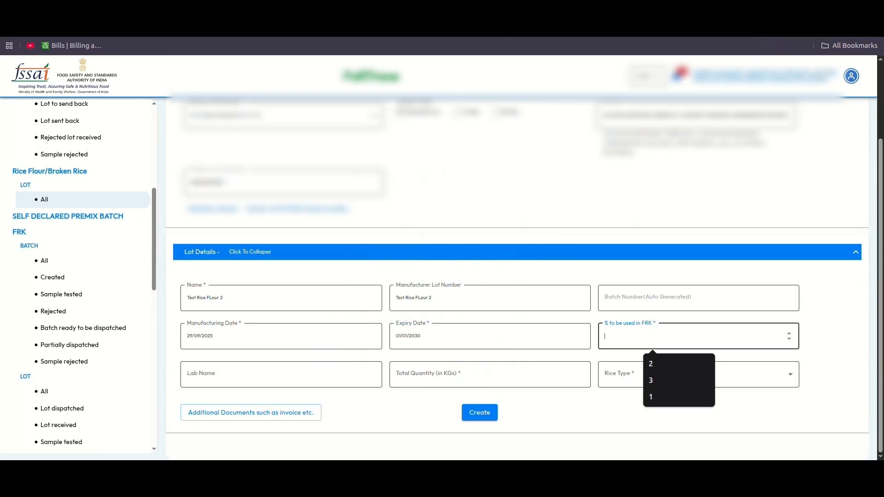
pyautogui.write('99')
pyautogui.press('Tab')
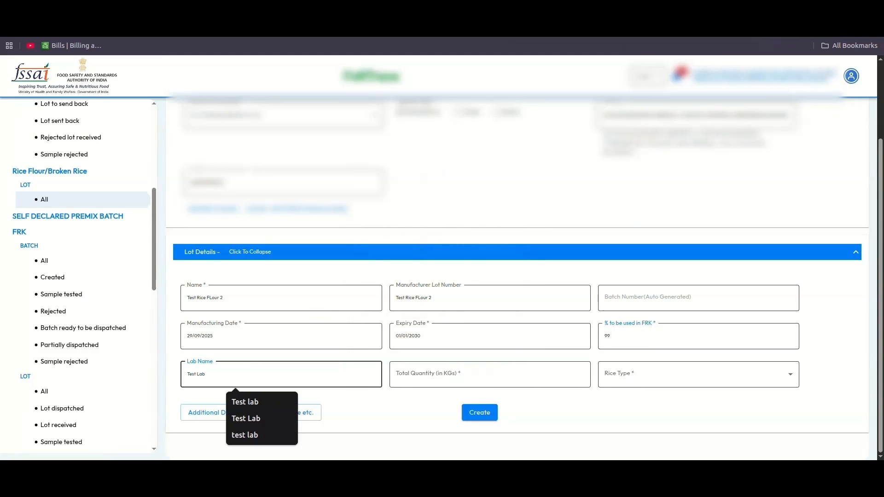
pyautogui.press('Tab')
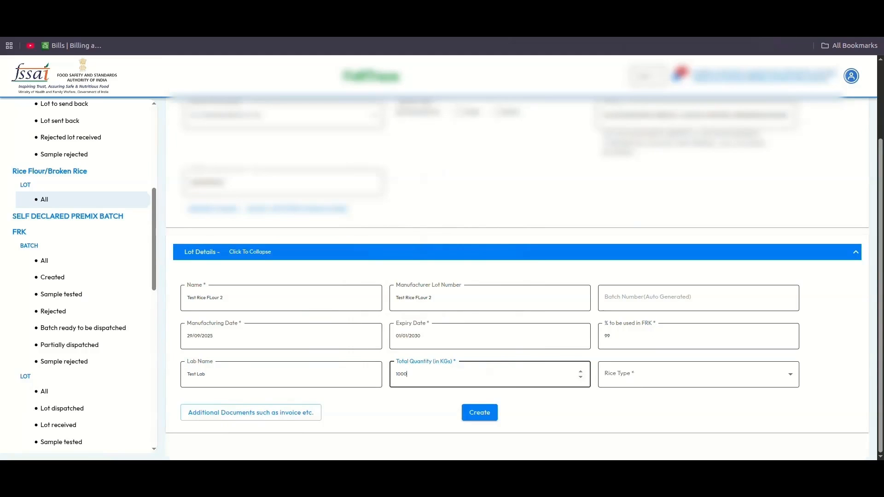
pyautogui.press('Tab')
pyautogui.press('Down')
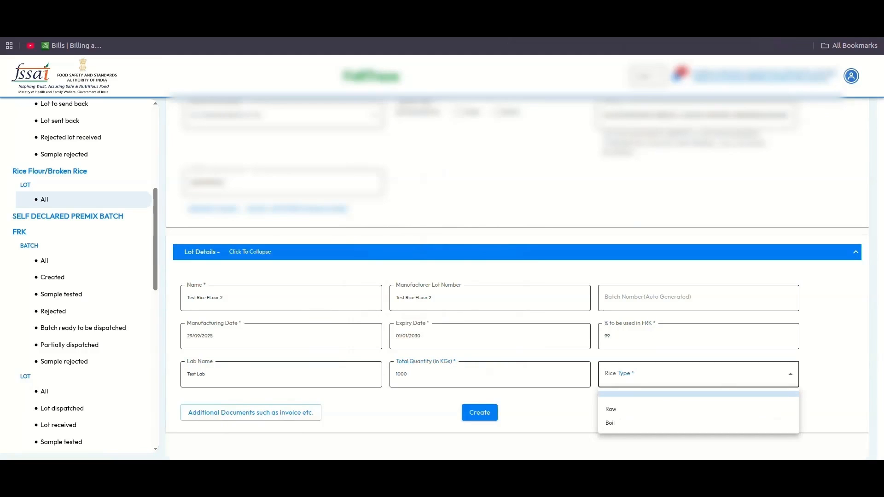
pyautogui.press('Down')
pyautogui.press('Return')
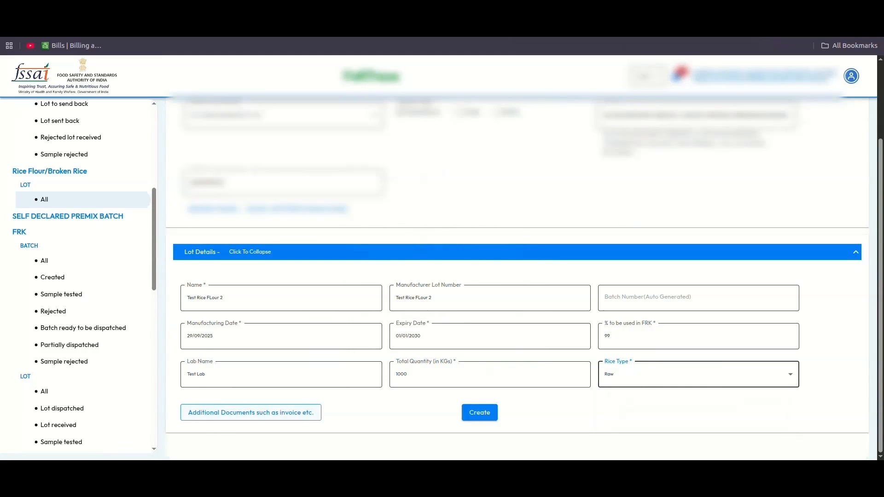
# - Attach Test1.pdf as a 'Test Report' document and create the lot
pyautogui.click(251, 412)
pyautogui.click(226, 386)
pyautogui.write('Te')
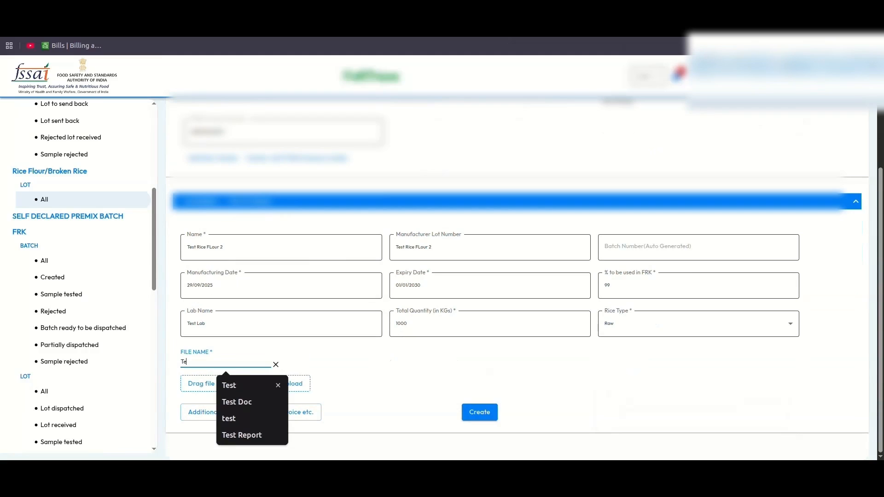
pyautogui.write('st Report')
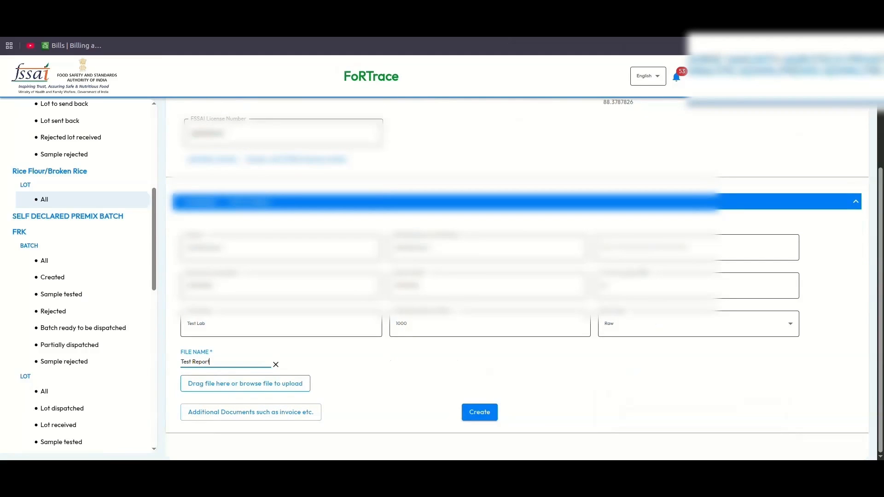
pyautogui.click(253, 383)
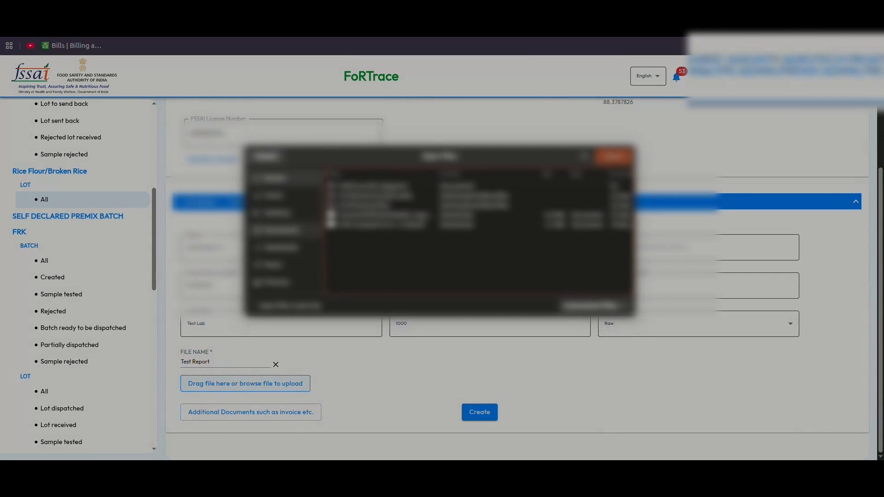
pyautogui.click(281, 230)
pyautogui.doubleClick(356, 275)
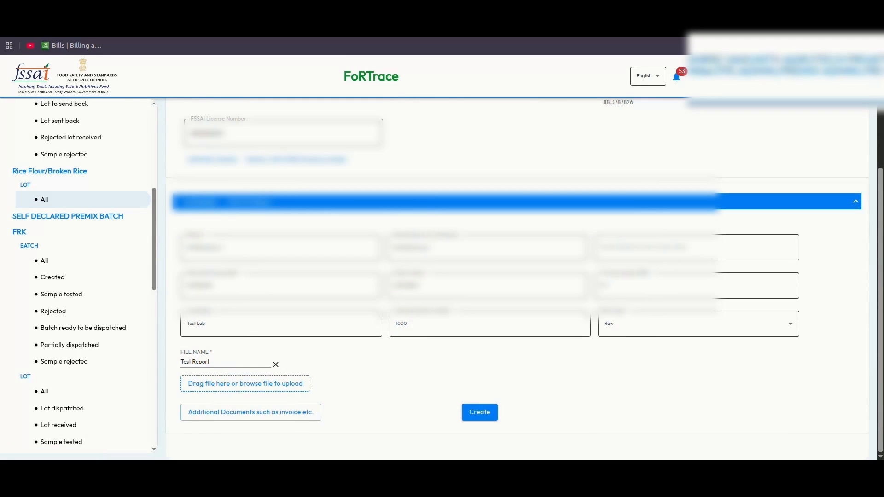
pyautogui.click(479, 412)
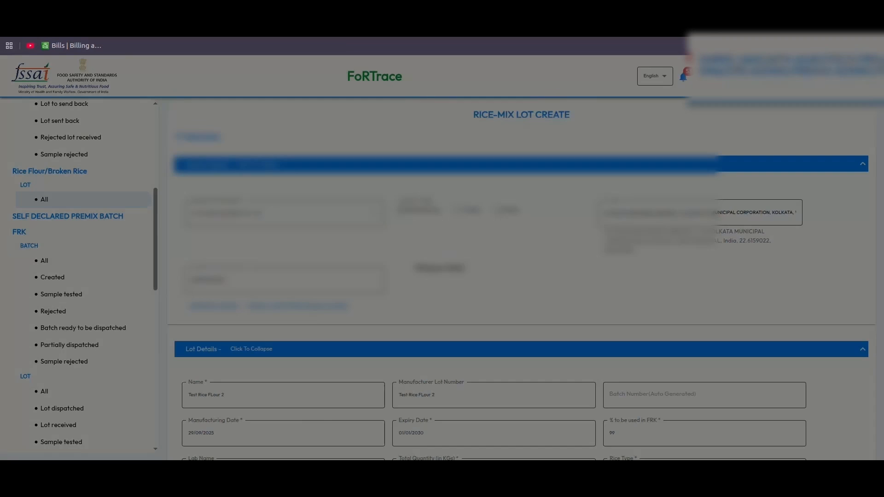
# - Check Test Rice FLour 2 in the lots list, then open all FRK batches and begin a new batch
pyautogui.scroll(-3, 480, 354)
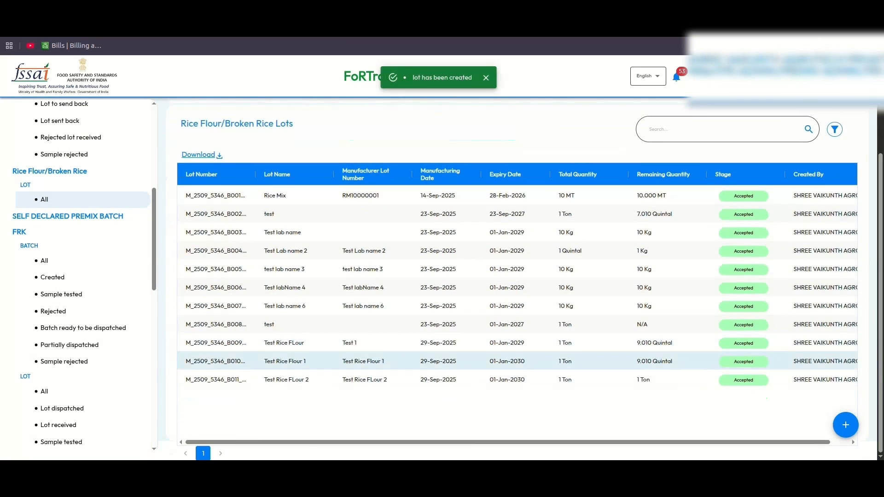
pyautogui.click(45, 261)
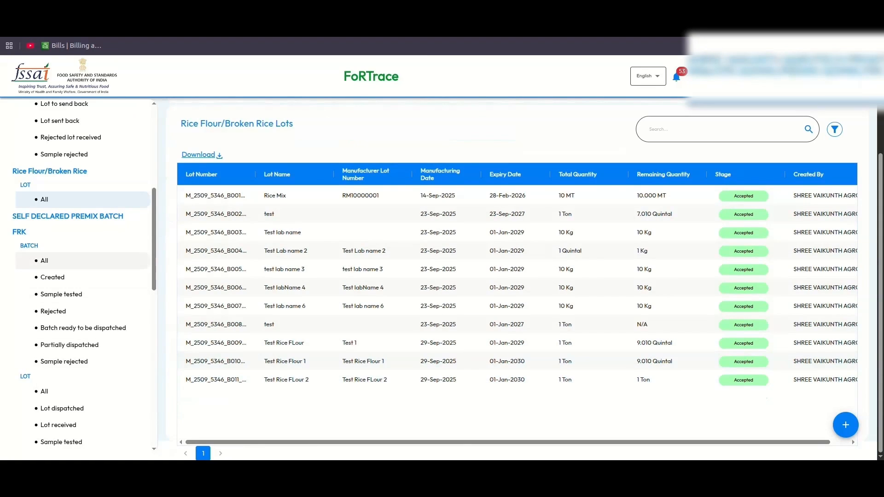
pyautogui.moveTo(231, 246); pyautogui.dragTo(180, 246)
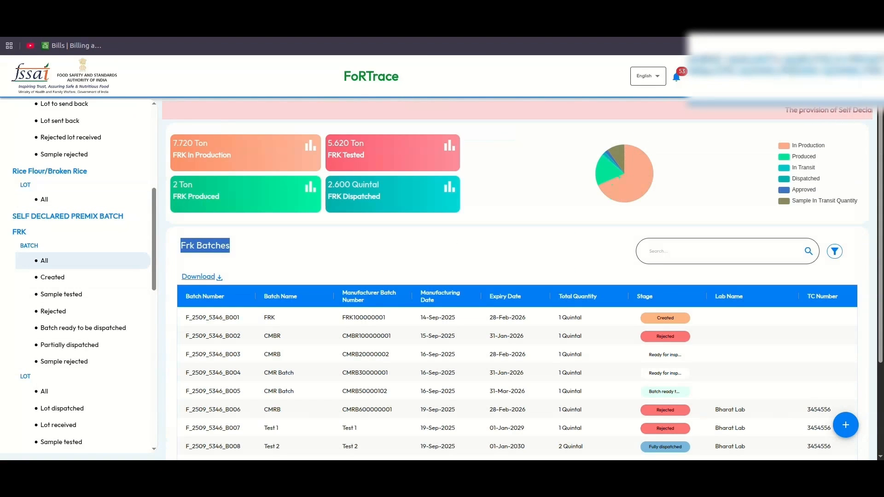
pyautogui.click(294, 265)
pyautogui.scroll(-3, 294, 269)
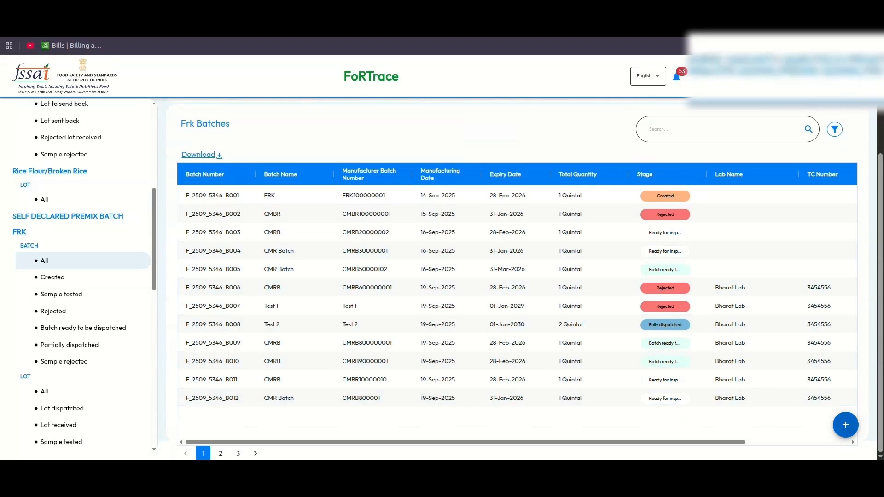
pyautogui.click(845, 424)
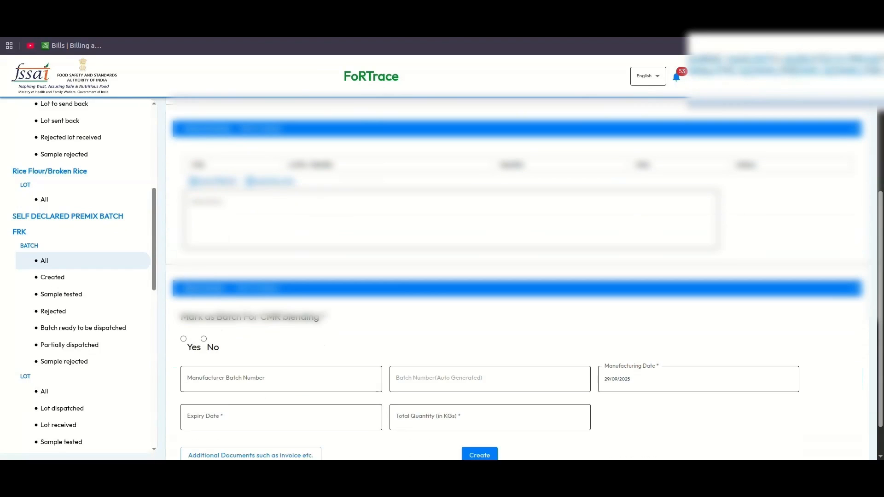
# - Use 1 kg of the may27th premix lot and 99 kg of Test Rice FLour 2 as rice mix
pyautogui.click(275, 203)
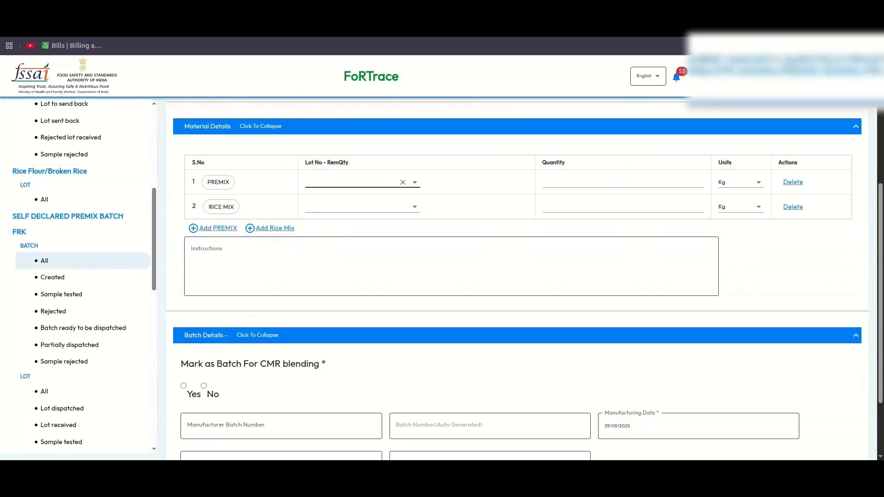
pyautogui.click(356, 182)
pyautogui.click(357, 211)
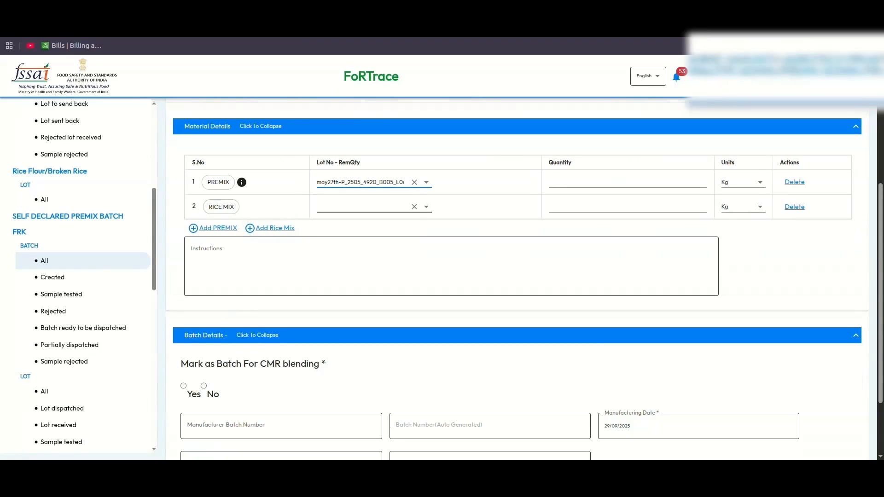
pyautogui.click(593, 182)
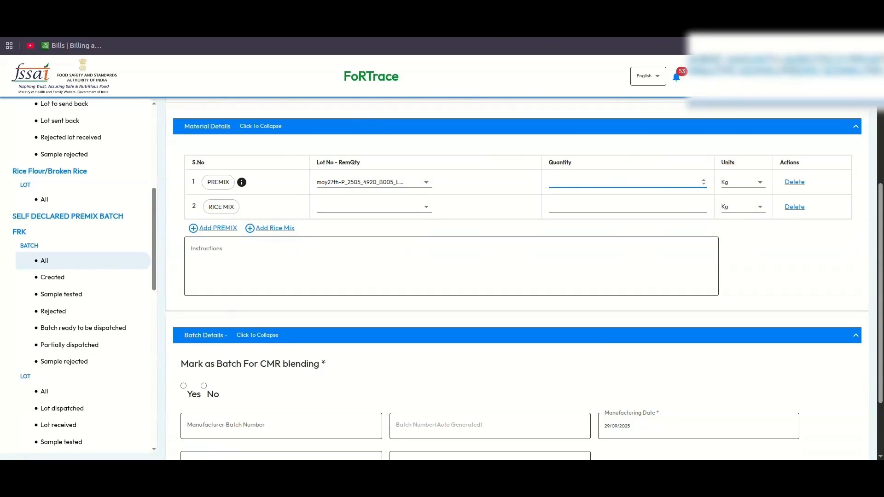
pyautogui.click(361, 207)
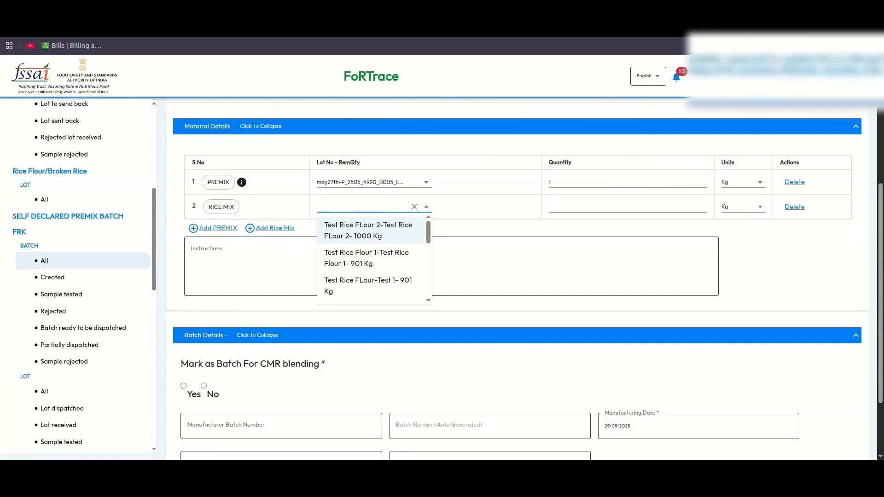
pyautogui.click(369, 230)
pyautogui.click(594, 207)
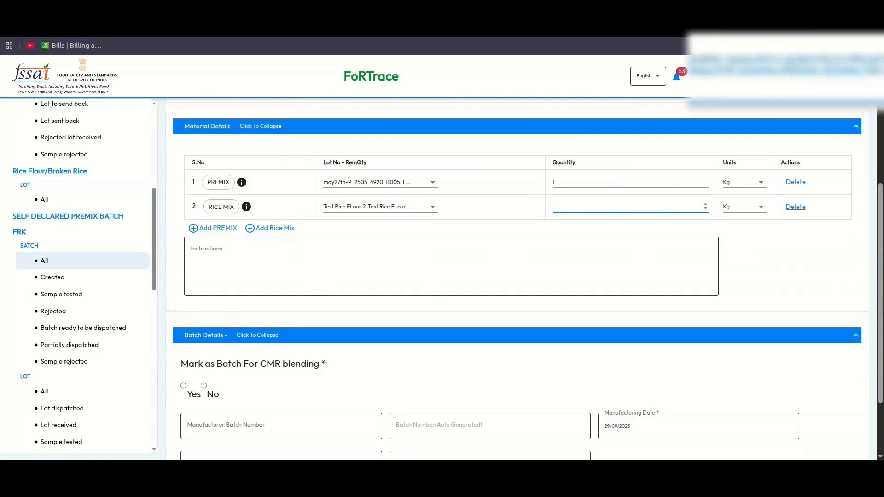
# - Mark for CMR blending, batch number 'Test FRK flow', expiry 01/01/2027, total 100 kg, and create
pyautogui.scroll(-2, 516, 277)
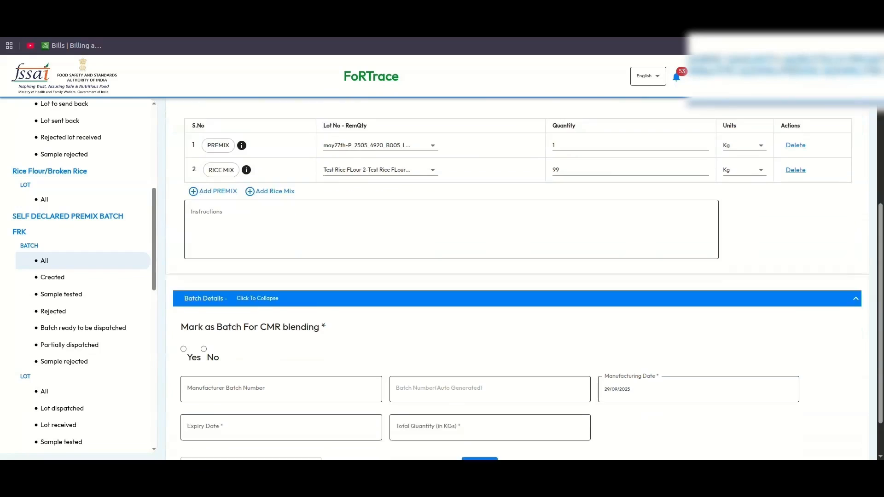
pyautogui.moveTo(181, 273); pyautogui.dragTo(308, 274)
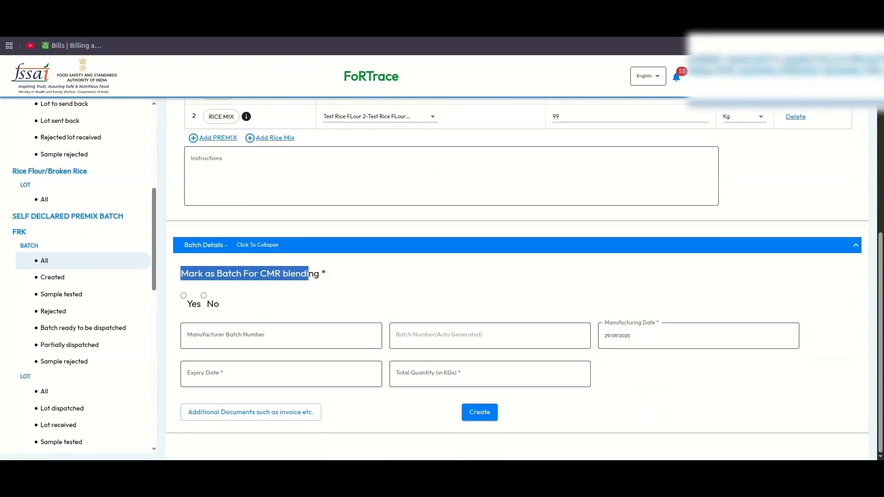
pyautogui.click(309, 274)
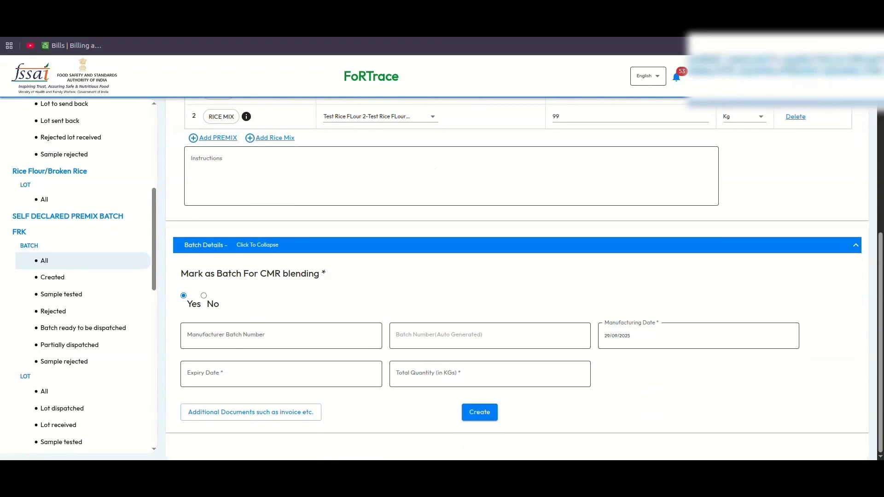
pyautogui.click(281, 336)
pyautogui.write('Test')
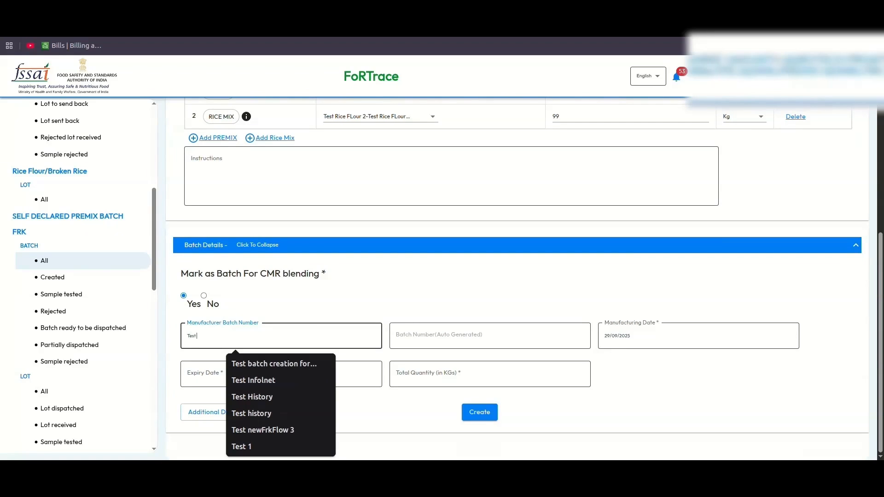
pyautogui.write(' FRK flow')
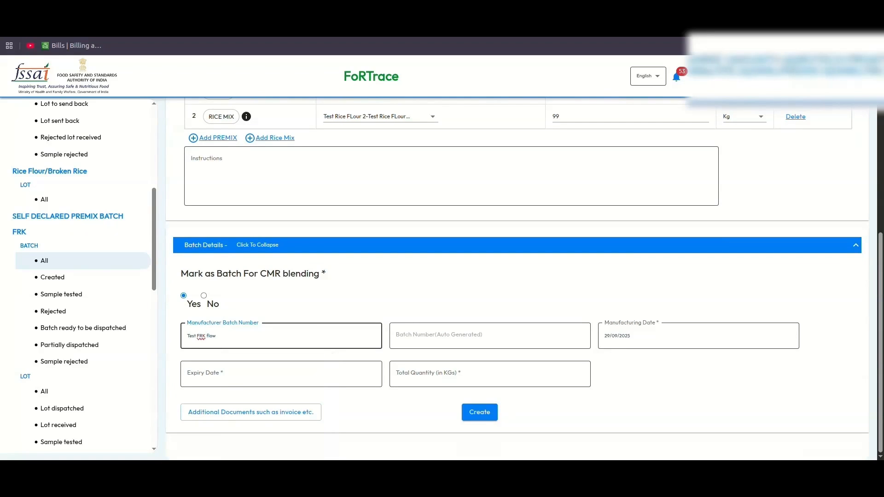
pyautogui.press('Tab')
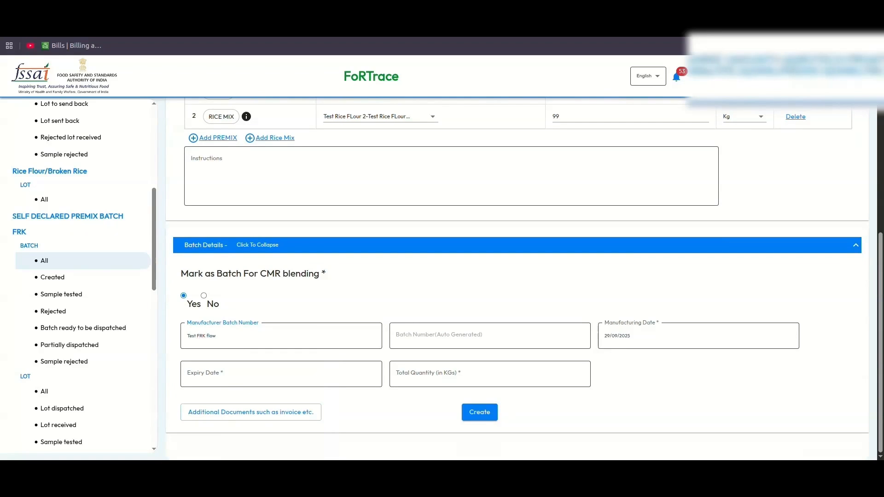
pyautogui.click(281, 374)
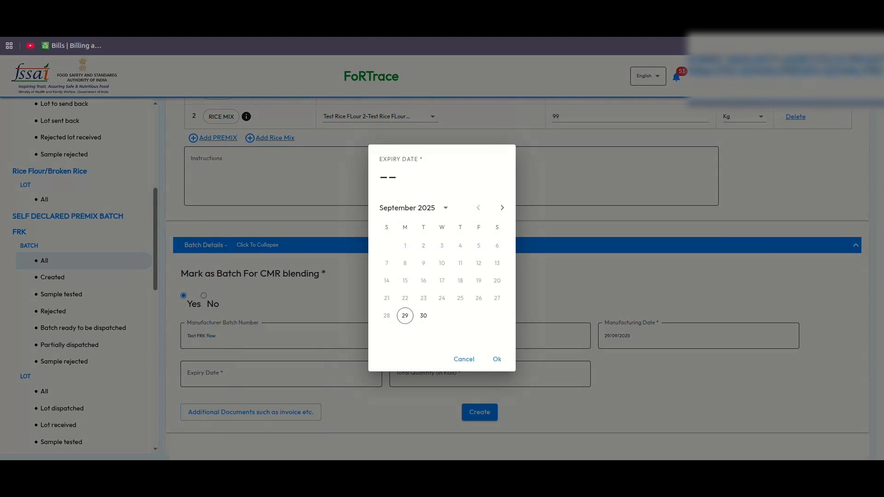
pyautogui.click(445, 208)
pyautogui.click(484, 225)
pyautogui.click(497, 359)
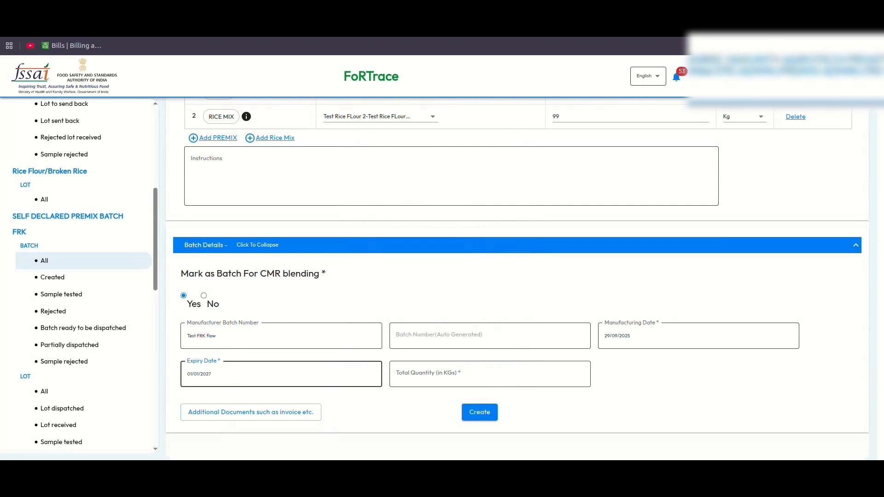
pyautogui.click(490, 374)
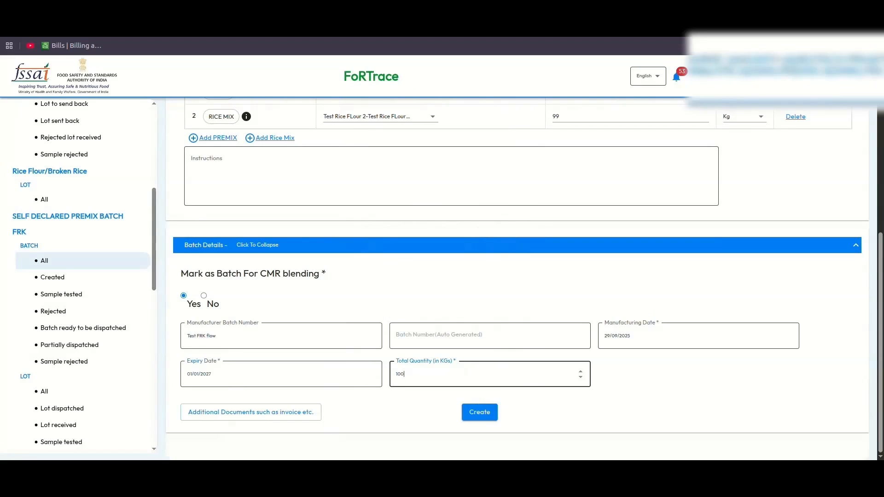
pyautogui.click(479, 412)
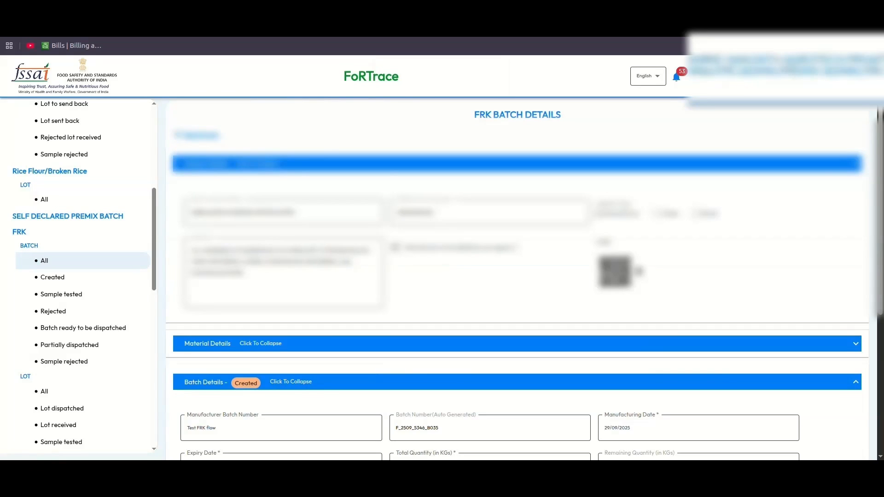
# - Expand the FRK batch's History and Batch History Tree to trace its premix and rice mix lots
pyautogui.scroll(-2, 515, 276)
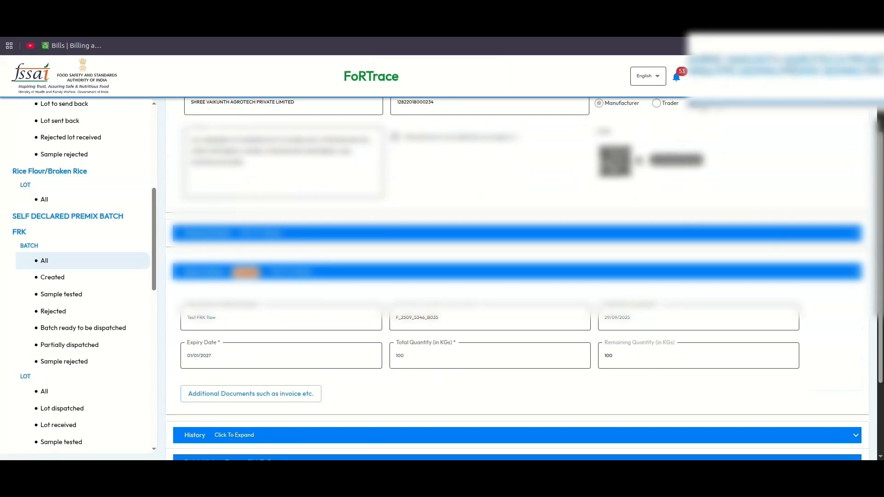
pyautogui.scroll(-1, 516, 277)
pyautogui.scroll(-2, 516, 276)
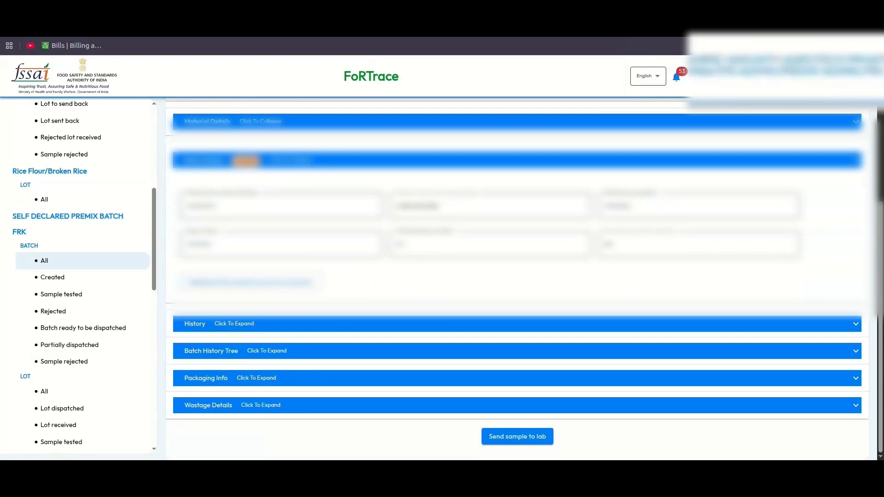
pyautogui.click(517, 324)
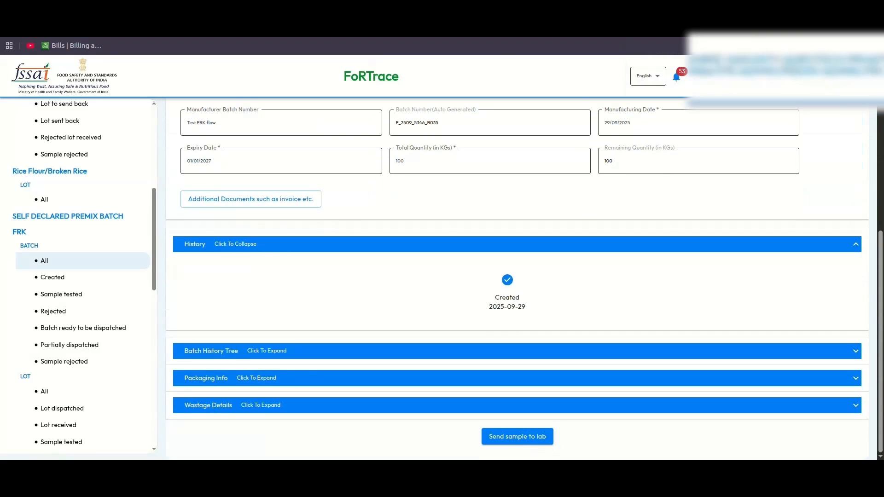
pyautogui.click(517, 351)
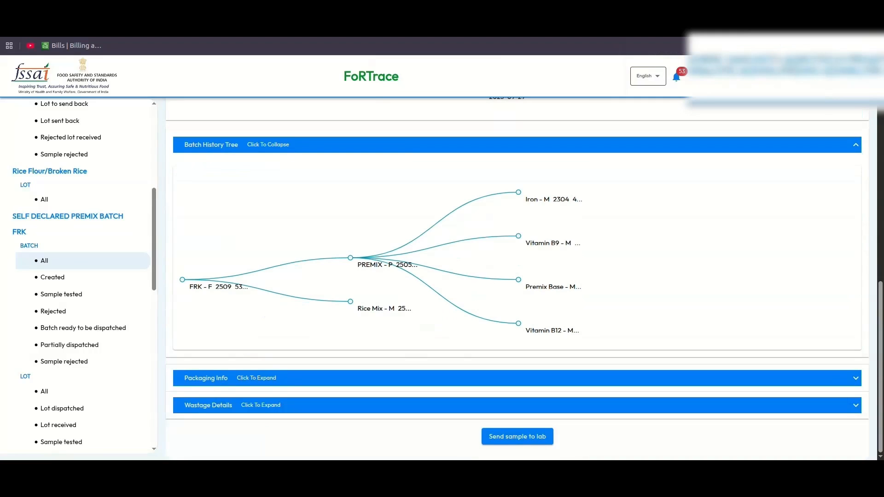
pyautogui.click(517, 145)
# - Send the FRK batch sample to Bharat Lab with comment 'Test' and confirm
pyautogui.click(517, 436)
pyautogui.click(441, 247)
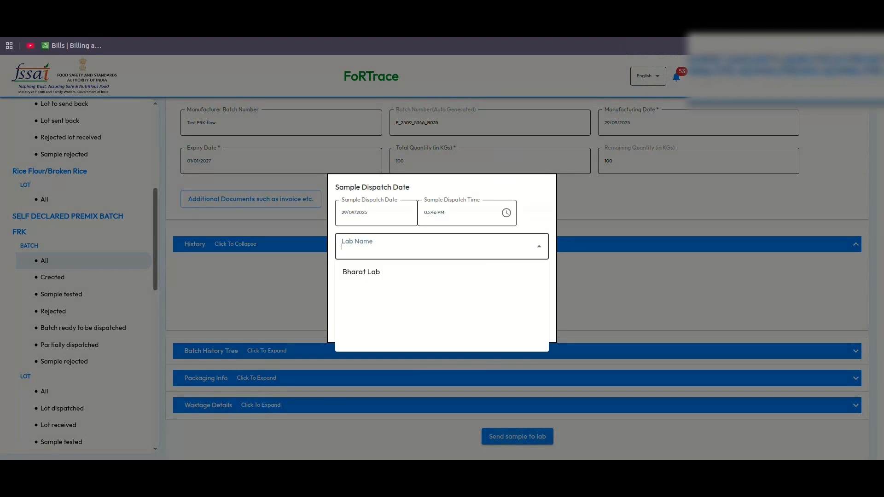
pyautogui.click(442, 272)
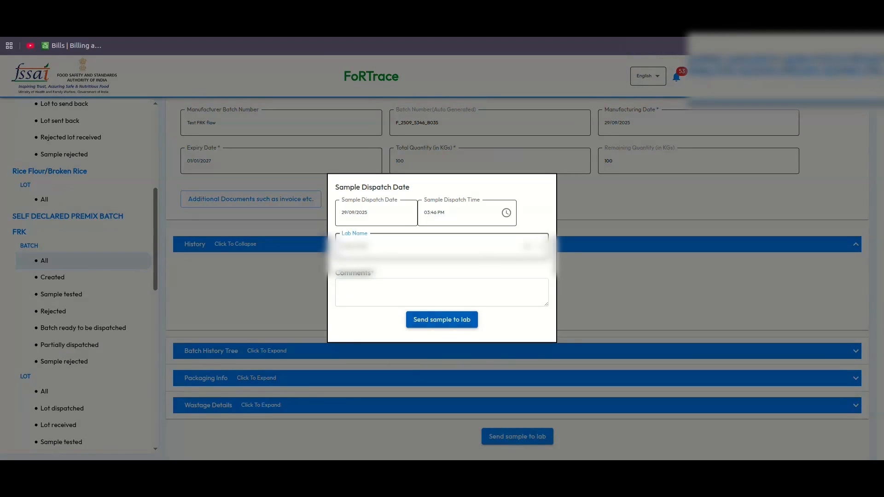
pyautogui.click(442, 292)
pyautogui.write('Test')
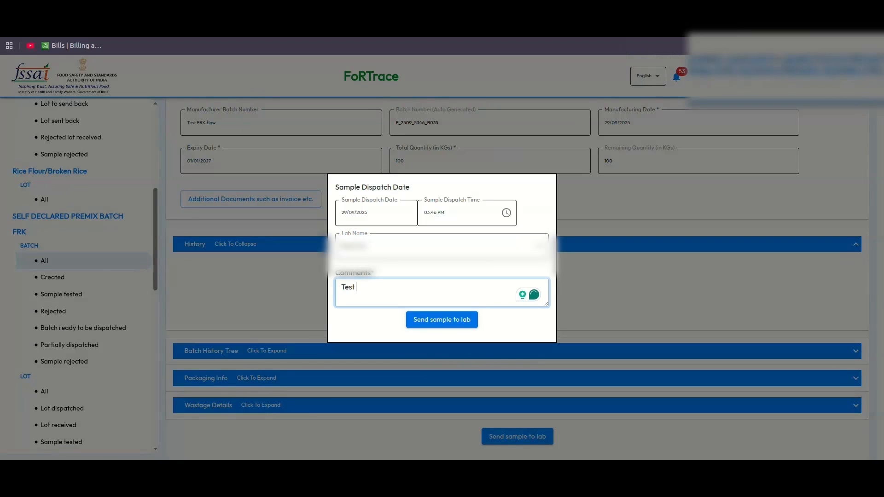
pyautogui.click(442, 320)
pyautogui.click(528, 283)
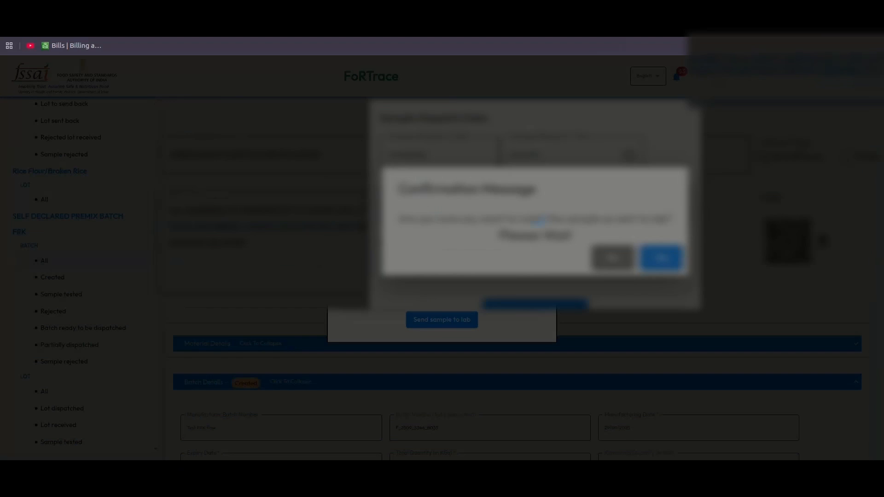
pyautogui.scroll(-3, 516, 322)
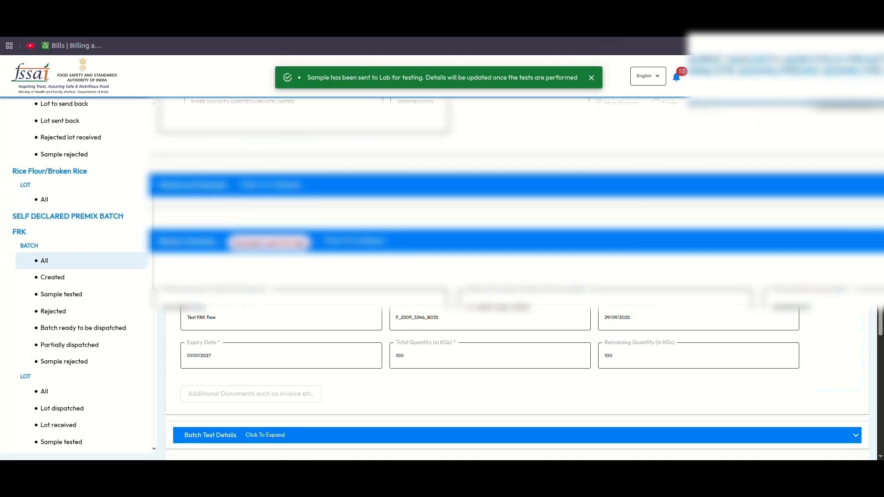
pyautogui.scroll(-3, 516, 322)
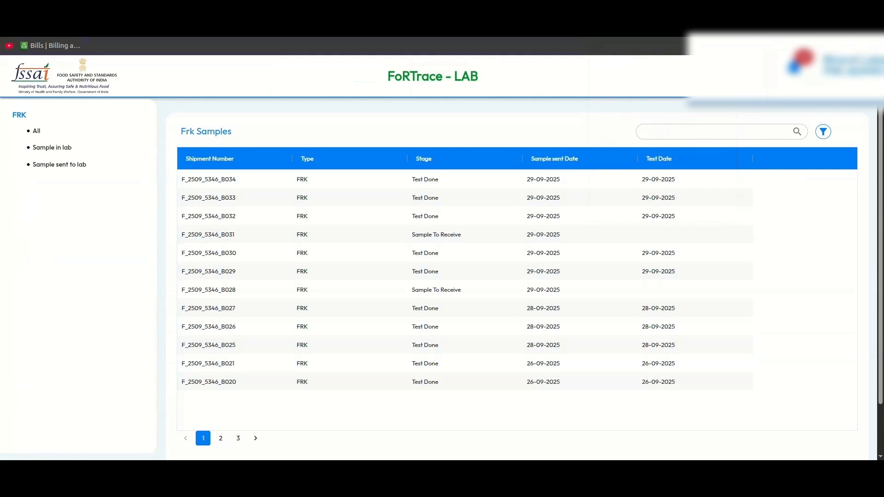
# - Reload the lab's Frk Samples list to show F_2509_5346_B035 awaiting receipt
pyautogui.press('F5')
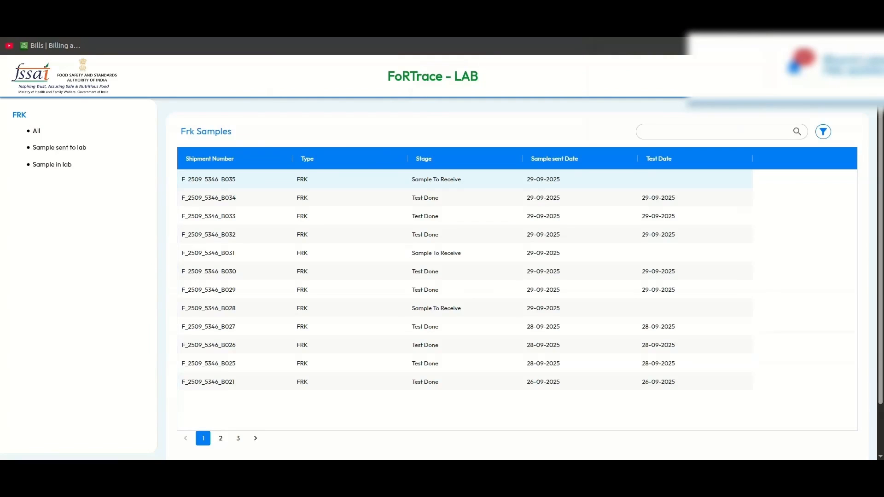
# - Open the B035 sample and receive it with the comment 'Receive'
pyautogui.click(209, 179)
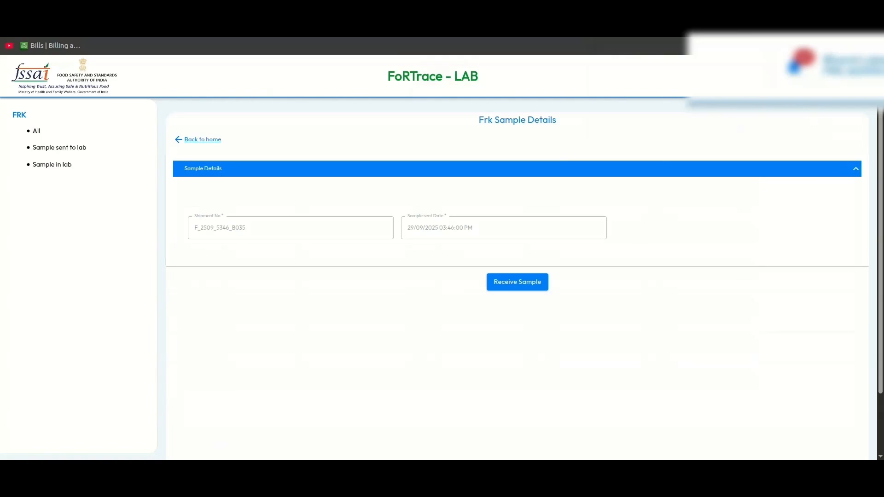
pyautogui.doubleClick(220, 228)
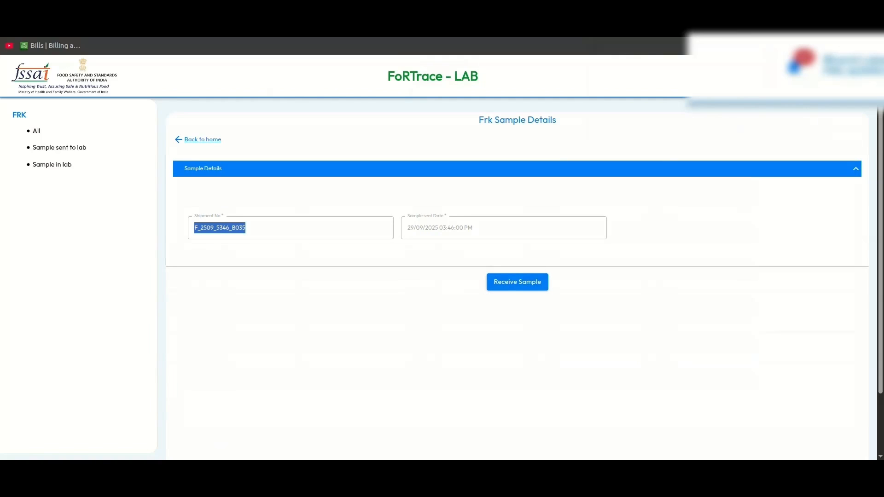
pyautogui.click(220, 228)
pyautogui.click(517, 282)
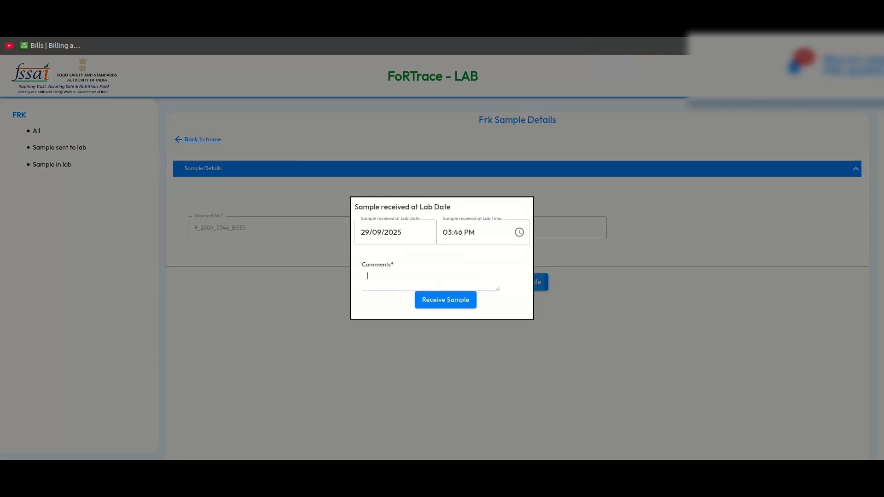
pyautogui.write('Te')
pyautogui.press('BackSpace')
pyautogui.press('BackSpace')
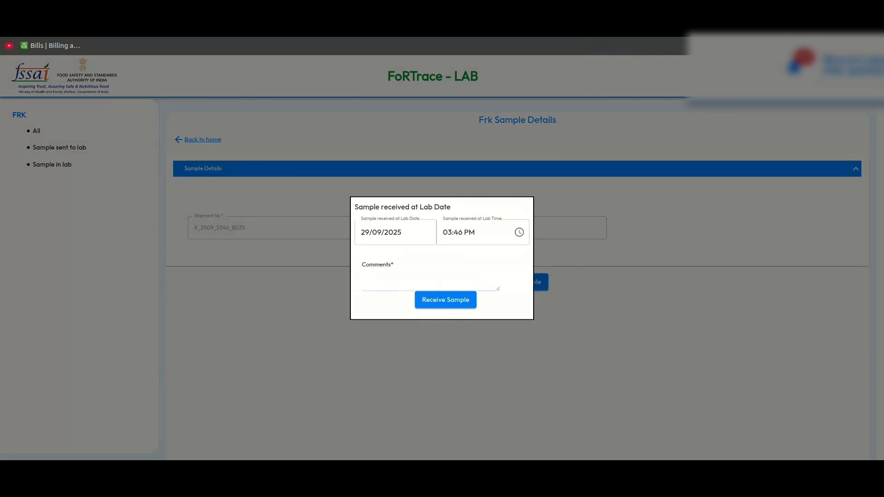
pyautogui.write('Receive')
pyautogui.click(445, 299)
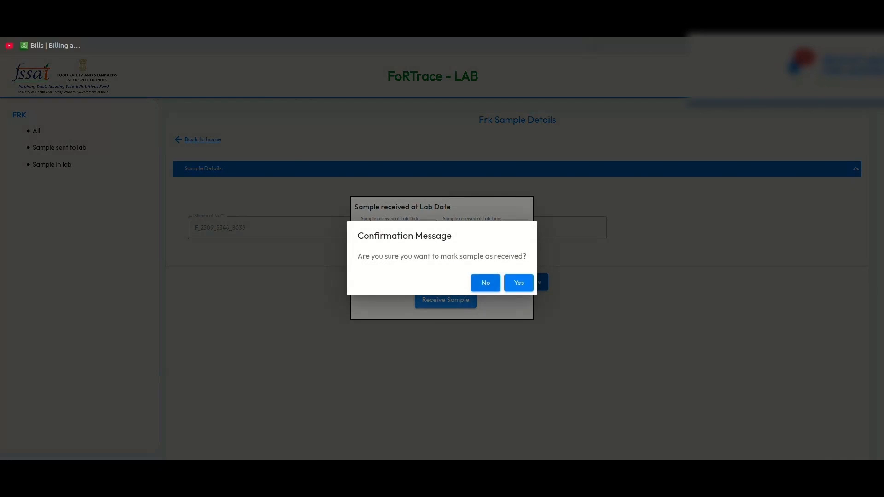
pyautogui.click(519, 283)
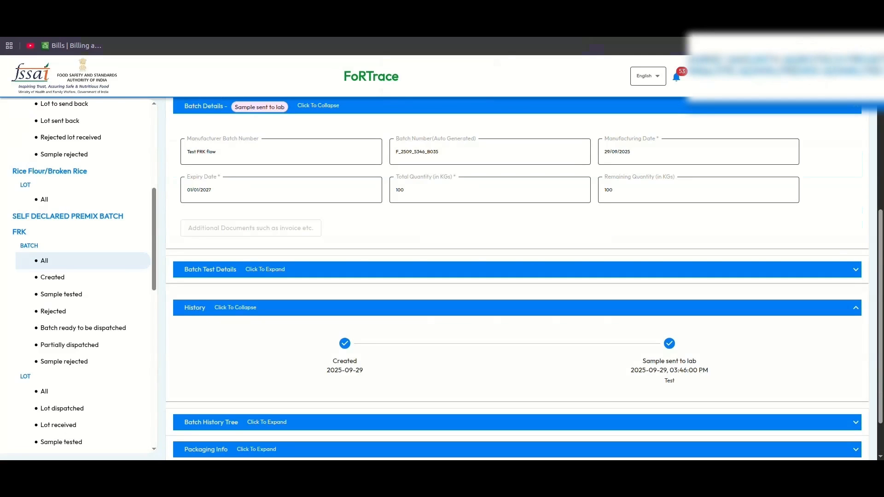
# - Reload the batch page and check that its history shows Sample in lab
pyautogui.press('F5')
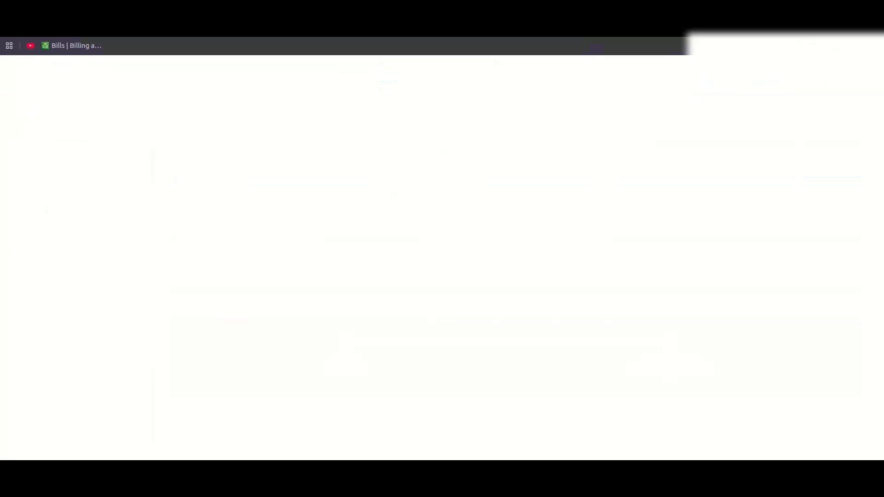
pyautogui.scroll(-3, 517, 276)
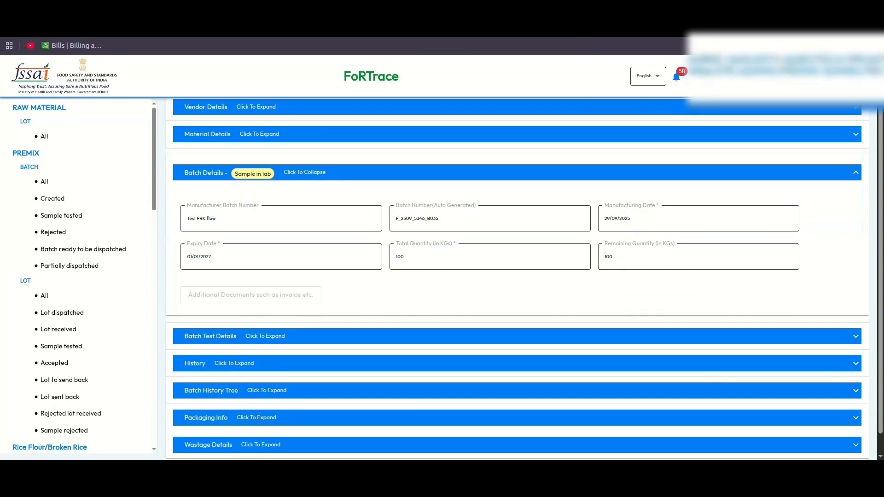
pyautogui.scroll(2, 517, 276)
pyautogui.click(516, 396)
pyautogui.scroll(-5, 517, 368)
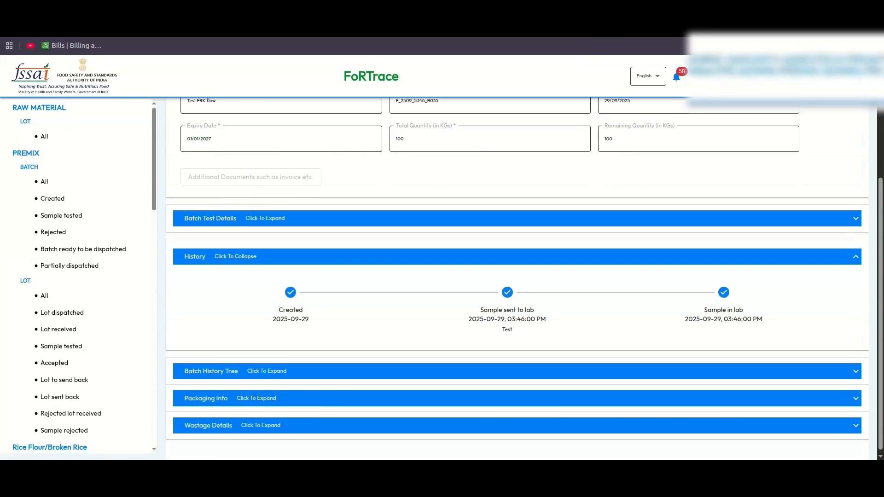
pyautogui.moveTo(703, 307); pyautogui.dragTo(744, 307)
pyautogui.click(742, 307)
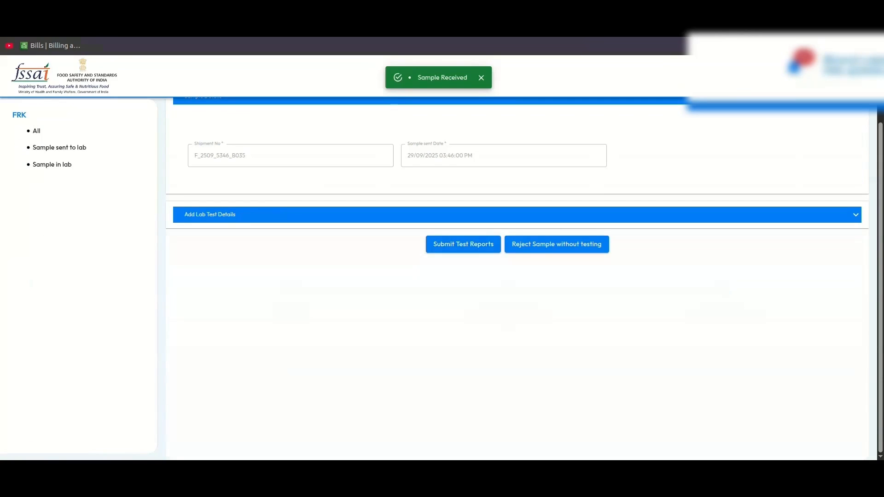
# - Record the test as performed by Tester with Iron 400, Folic acid 1000 and B12 10
pyautogui.click(517, 215)
pyautogui.scroll(-3, 517, 276)
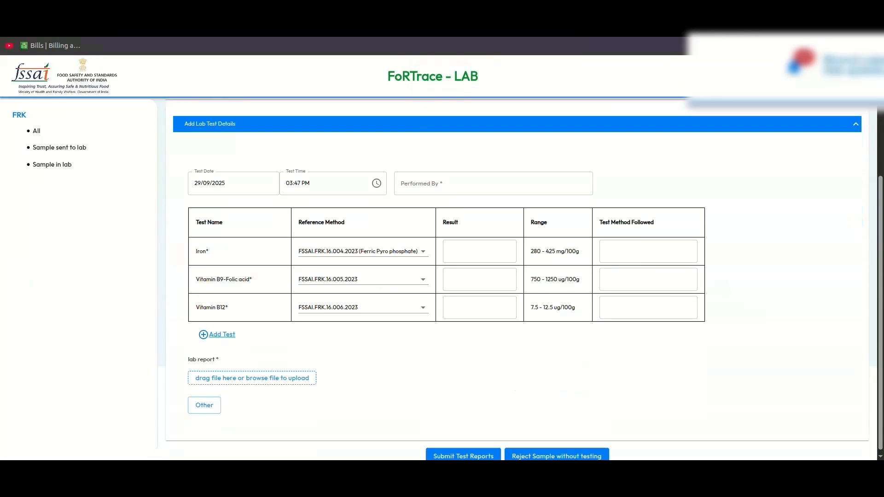
pyautogui.click(493, 180)
pyautogui.write('Tester')
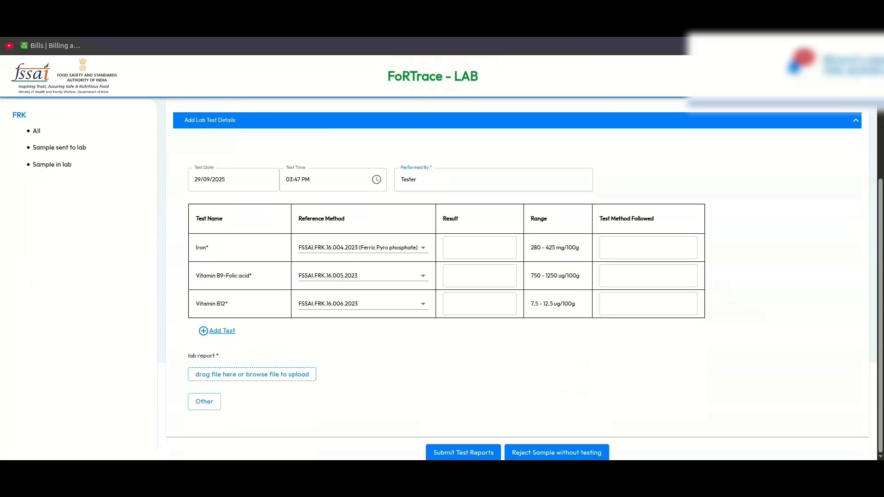
pyautogui.click(479, 248)
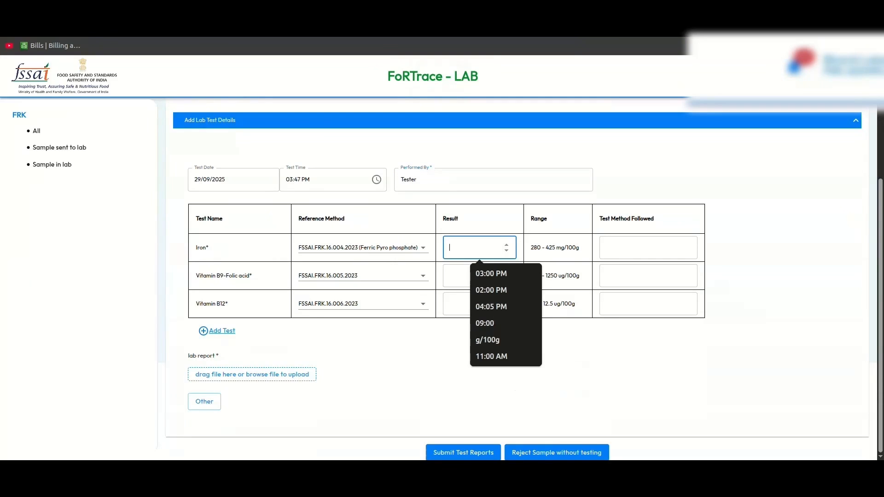
pyautogui.write('400')
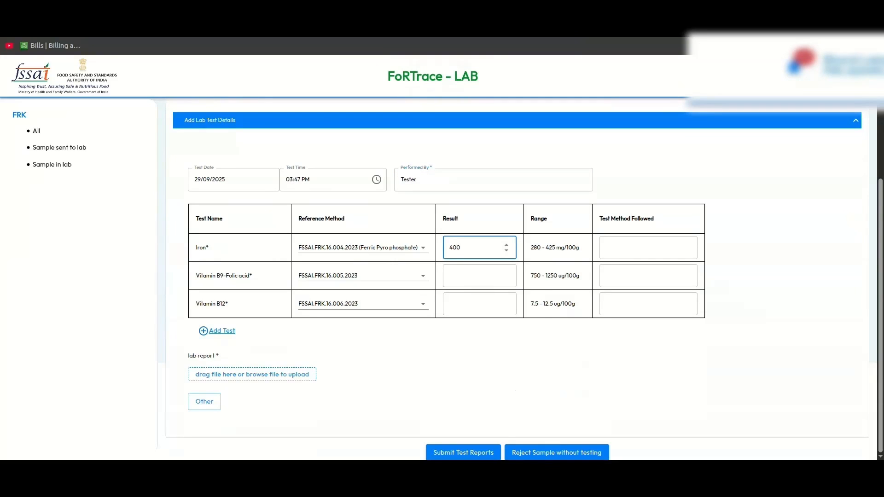
pyautogui.press('Tab')
pyautogui.click(479, 276)
pyautogui.write('1')
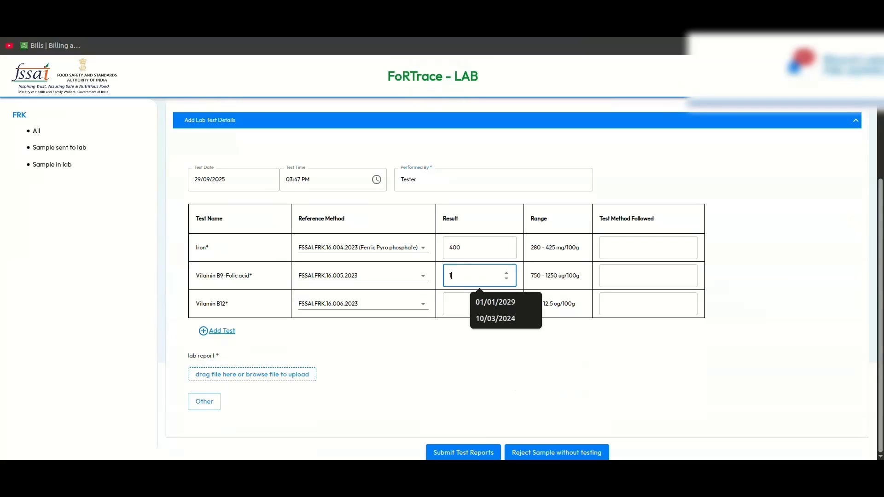
pyautogui.write('000')
pyautogui.click(480, 304)
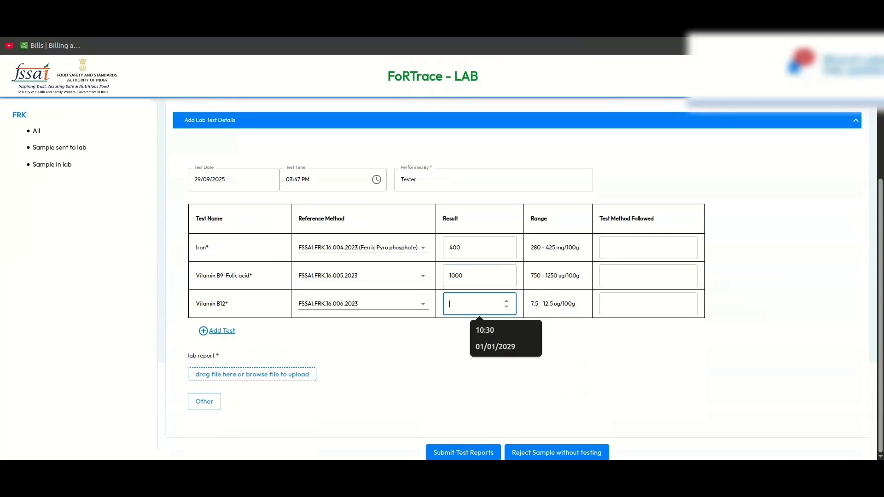
pyautogui.write('10')
# - Attach the lab report PDF and submit the test reports as Test Done
pyautogui.click(252, 375)
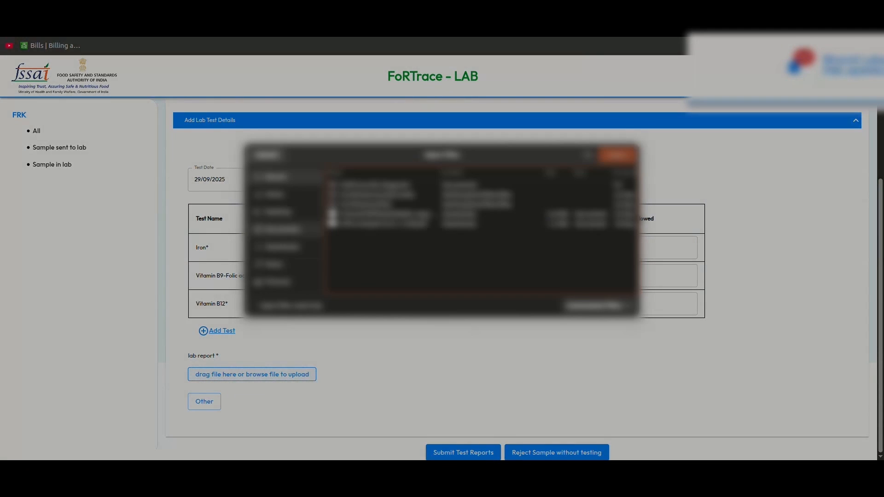
pyautogui.click(307, 229)
pyautogui.doubleClick(369, 274)
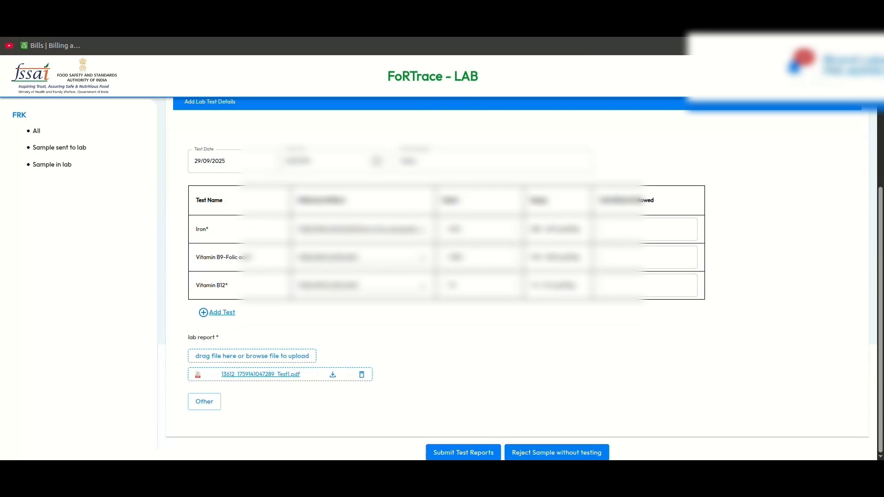
pyautogui.click(463, 452)
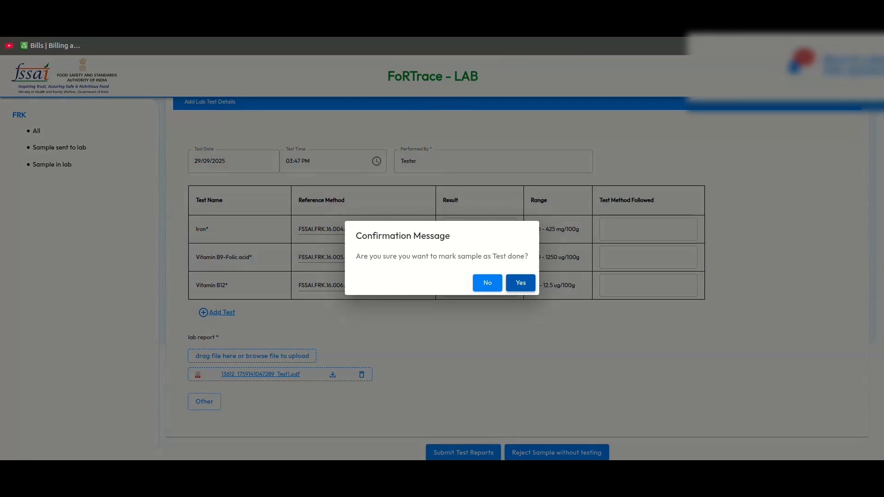
pyautogui.click(520, 283)
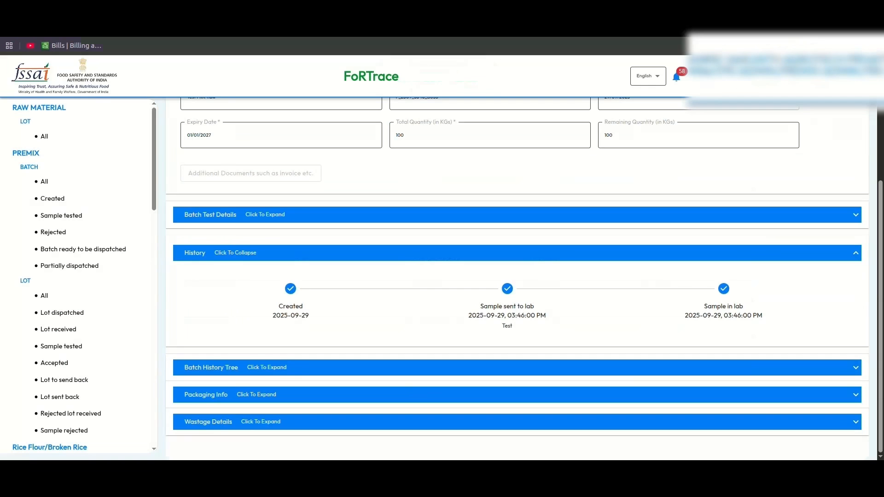
# - Refresh the batch, review its history, and download the lab report from Batch Test Details
pyautogui.scroll(4, 517, 276)
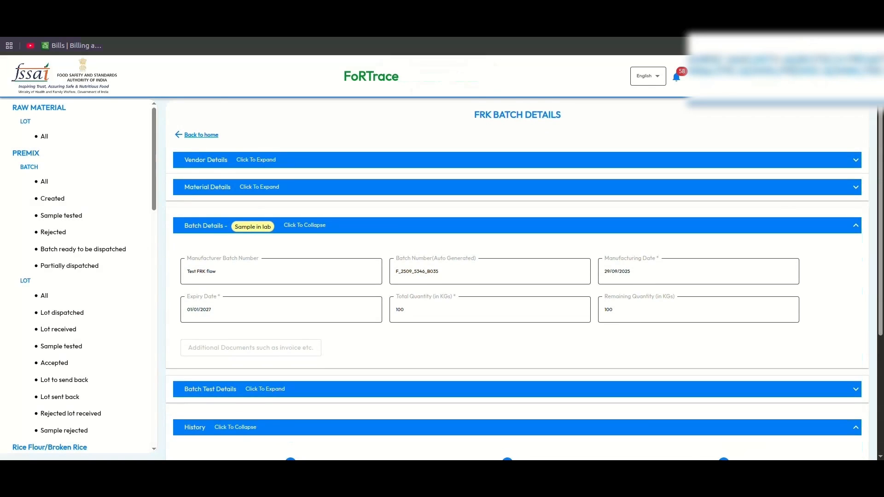
pyautogui.press('F5')
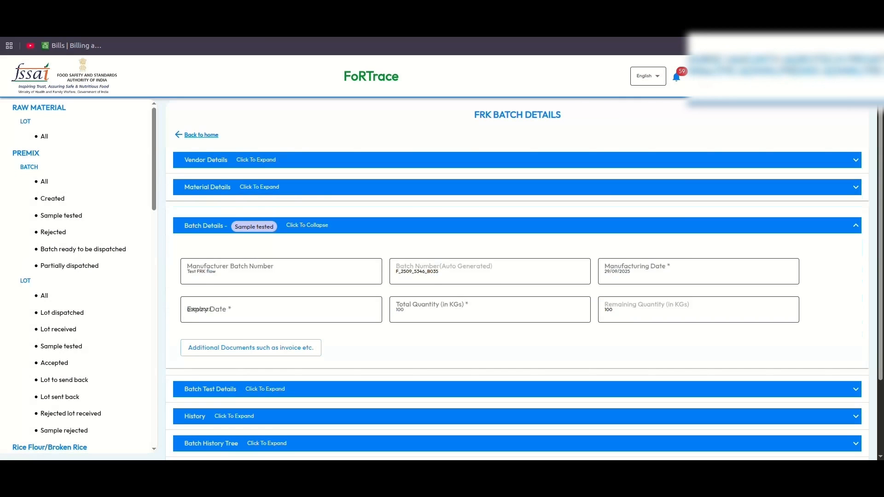
pyautogui.scroll(-3, 517, 276)
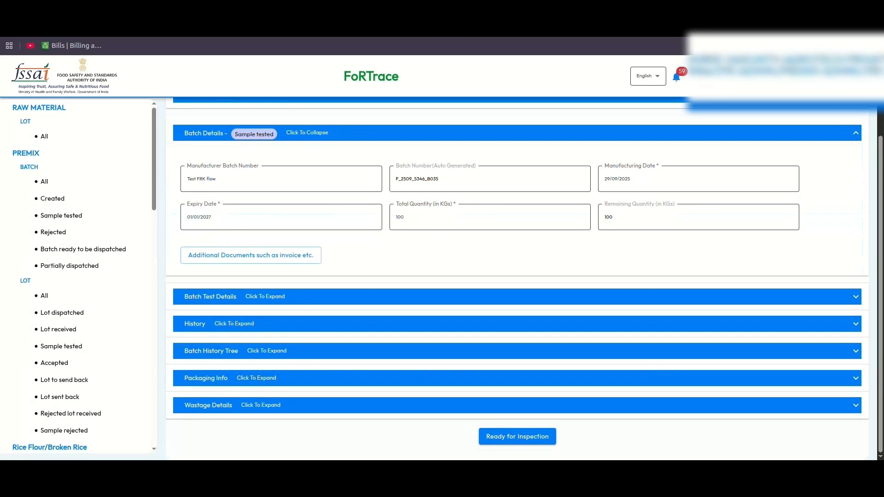
pyautogui.click(855, 324)
pyautogui.moveTo(734, 290)
pyautogui.mouseDown()
pyautogui.moveTo(789, 299)
pyautogui.moveTo(729, 290)
pyautogui.mouseUp()
pyautogui.click(709, 291)
pyautogui.click(855, 198)
pyautogui.scroll(1, 516, 276)
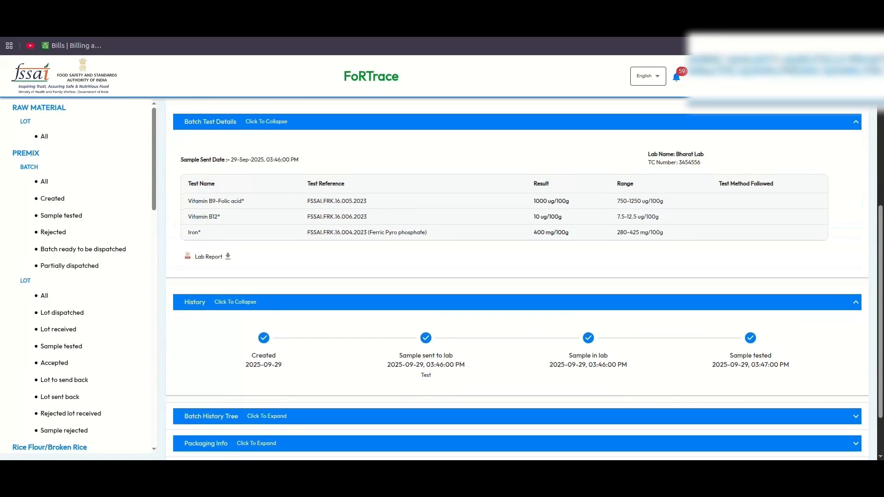
pyautogui.scroll(1, 517, 276)
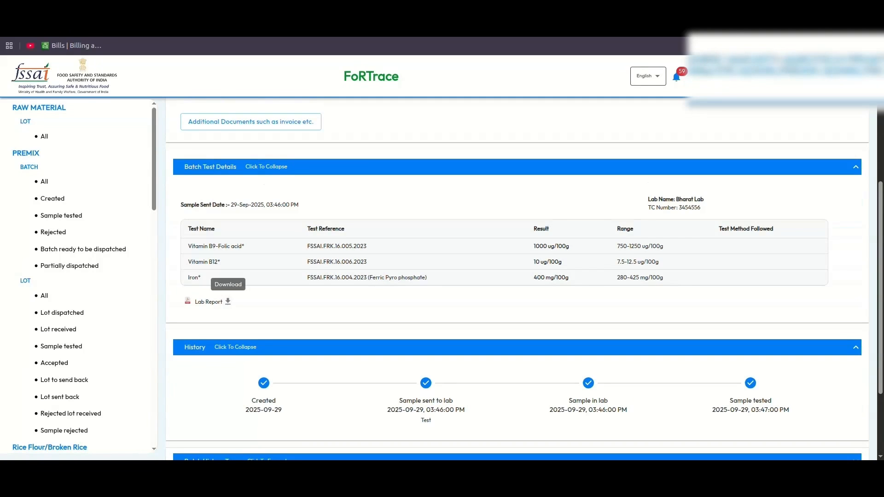
pyautogui.click(227, 301)
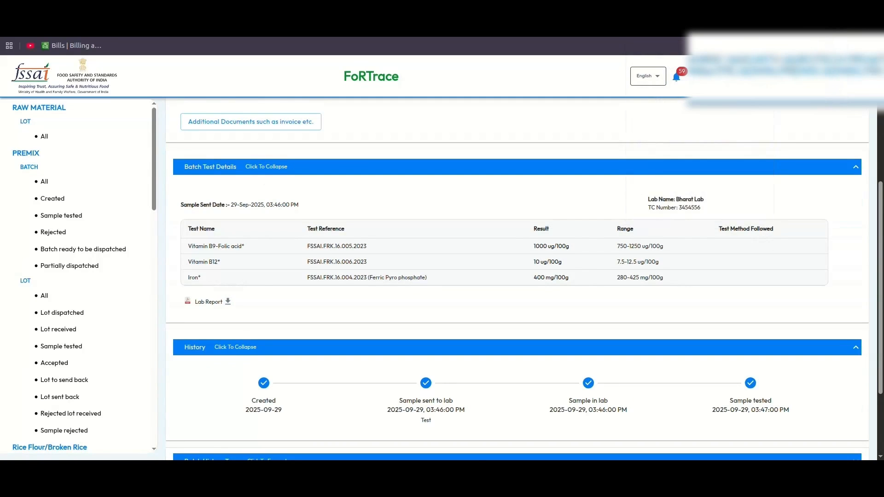
# - Send the batch for inspection and verify its status reads Ready for inspection
pyautogui.scroll(-2, 517, 281)
pyautogui.click(517, 436)
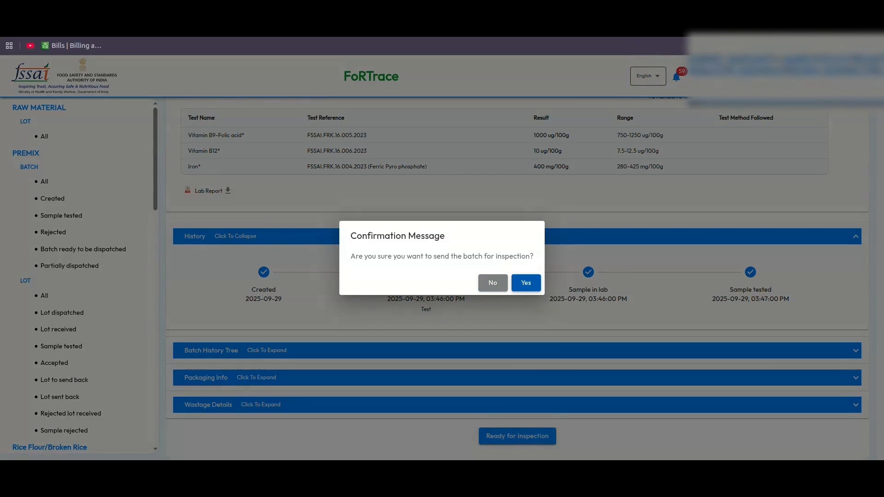
pyautogui.click(525, 283)
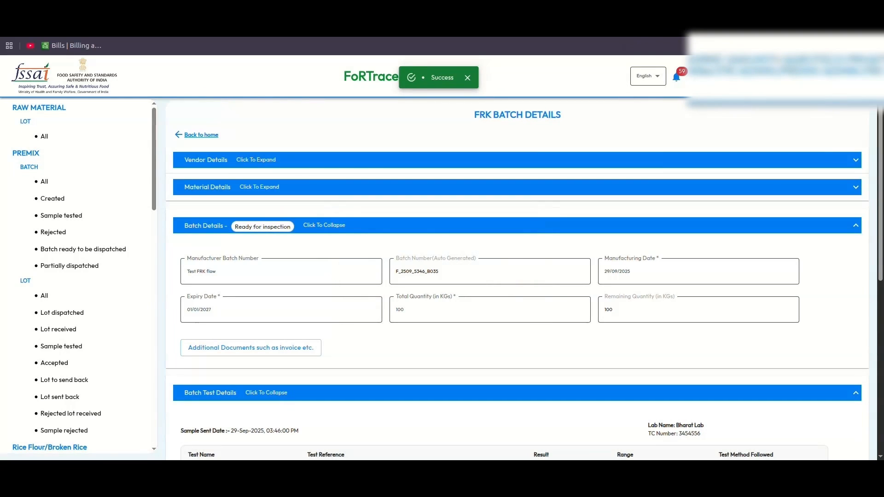
pyautogui.click(855, 224)
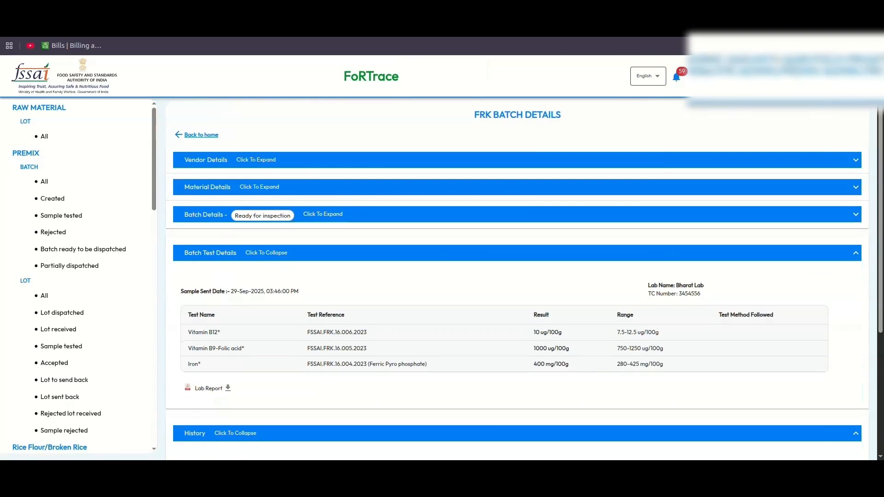
pyautogui.click(855, 212)
pyautogui.scroll(-2, 517, 278)
pyautogui.scroll(-5, 517, 278)
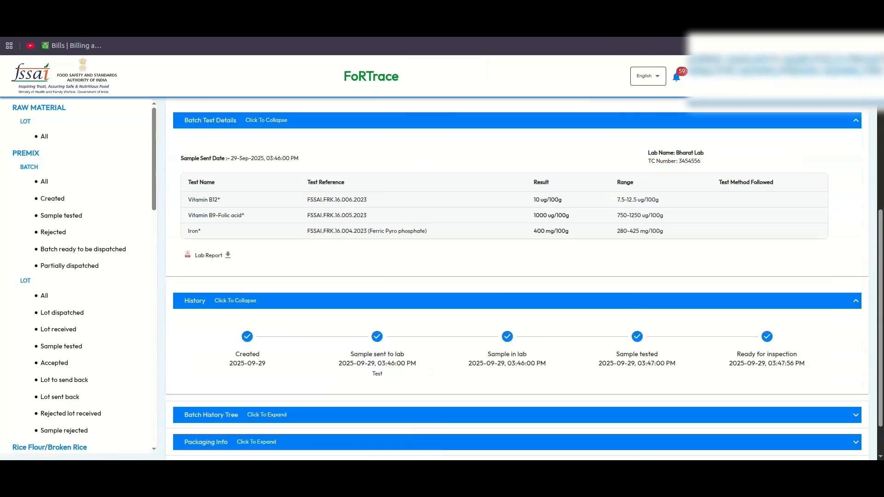
pyautogui.moveTo(737, 307); pyautogui.dragTo(798, 306)
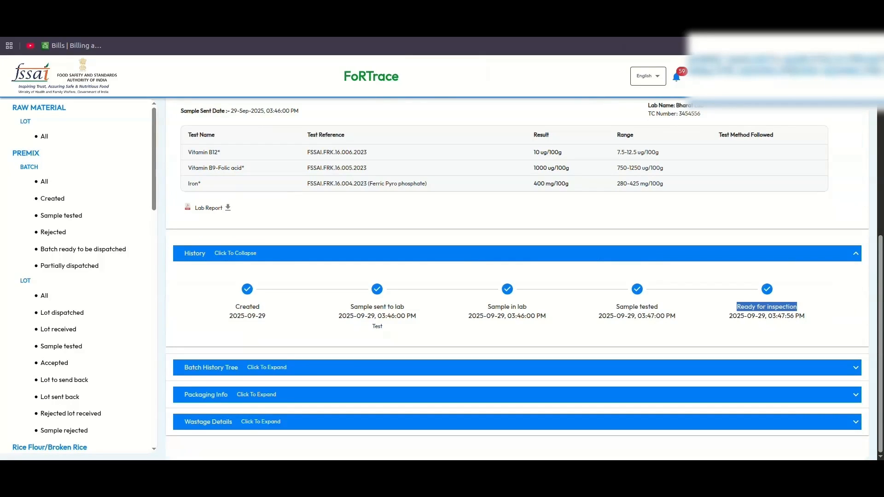
pyautogui.click(799, 307)
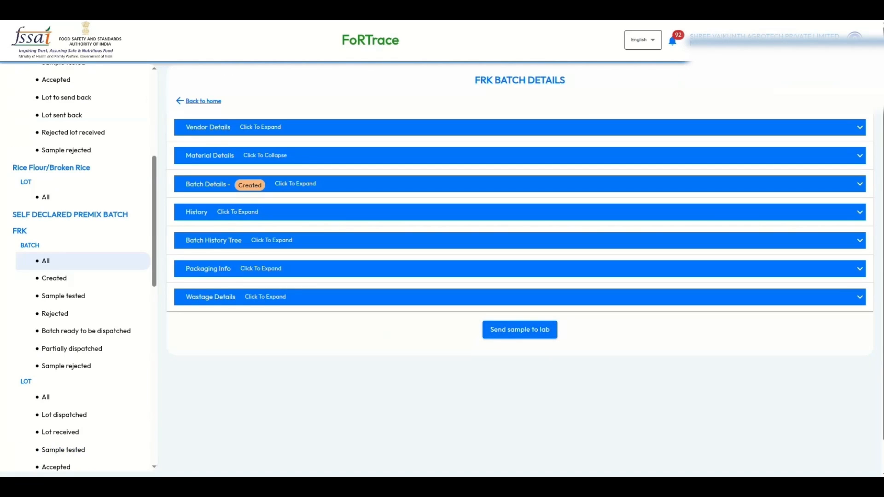
# - Review the new batch's details, history and history tree sections
pyautogui.click(295, 184)
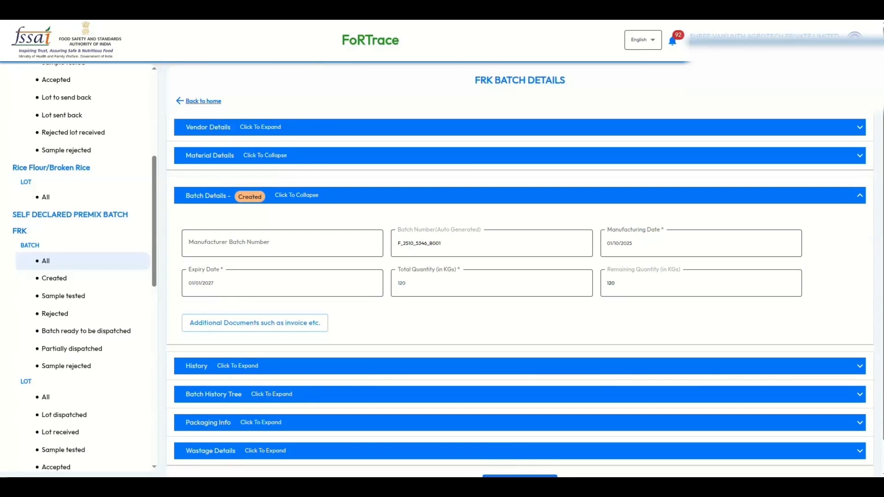
pyautogui.click(297, 195)
pyautogui.click(238, 212)
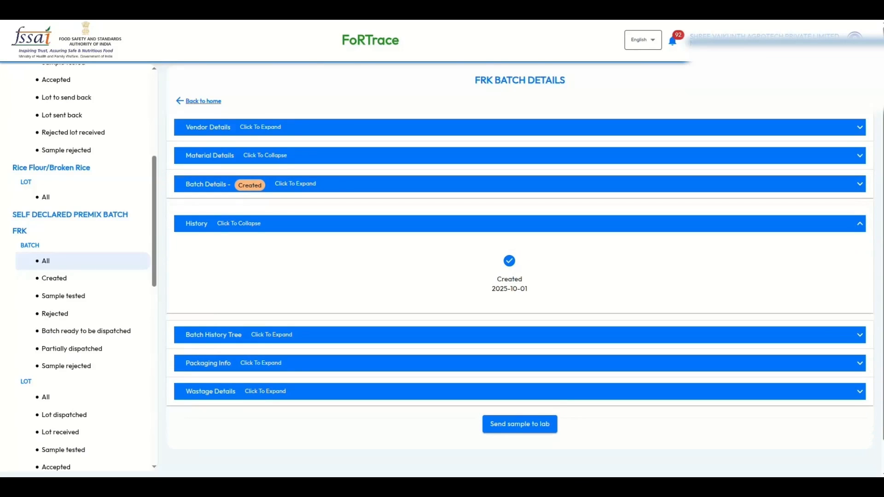
pyautogui.click(239, 223)
pyautogui.click(859, 244)
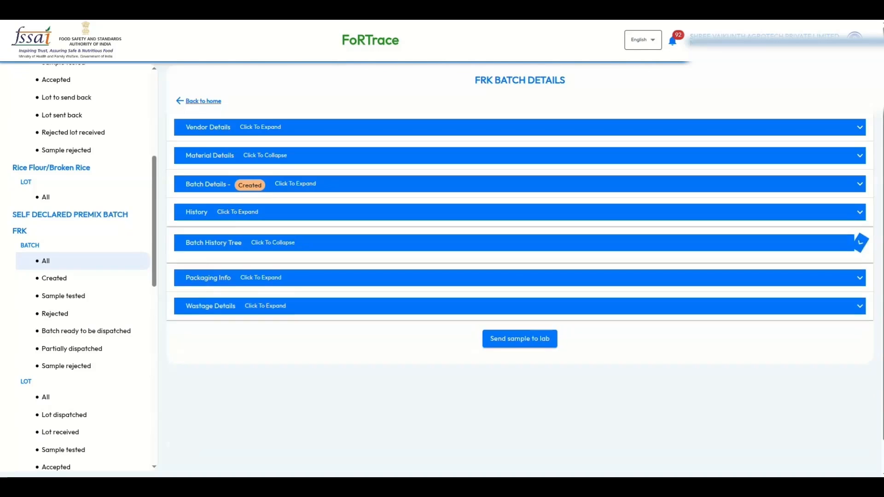
pyautogui.click(859, 249)
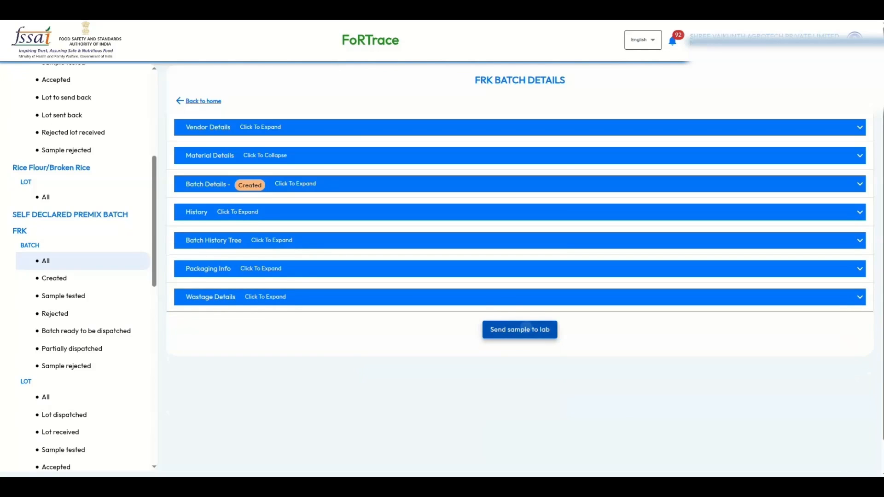
# - Enter other-lab test details: lab OTHERS named TESTING, report number 12345, test date October 1
pyautogui.click(520, 329)
pyautogui.click(444, 236)
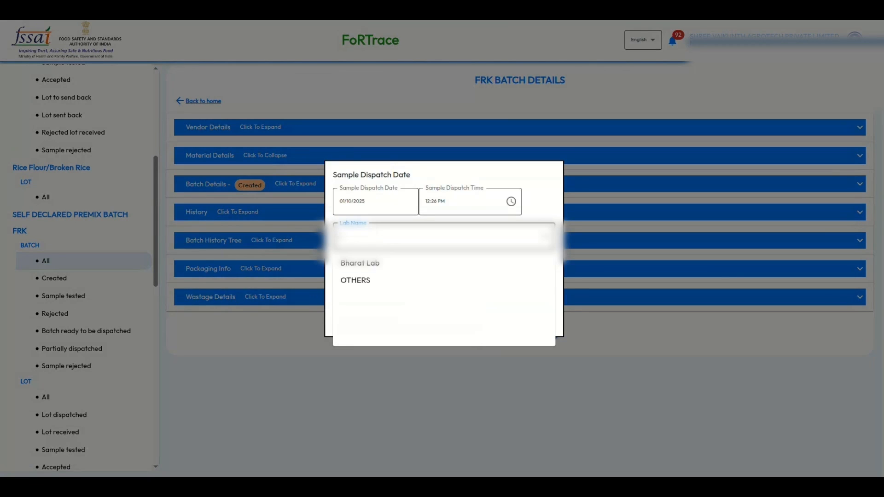
pyautogui.click(355, 279)
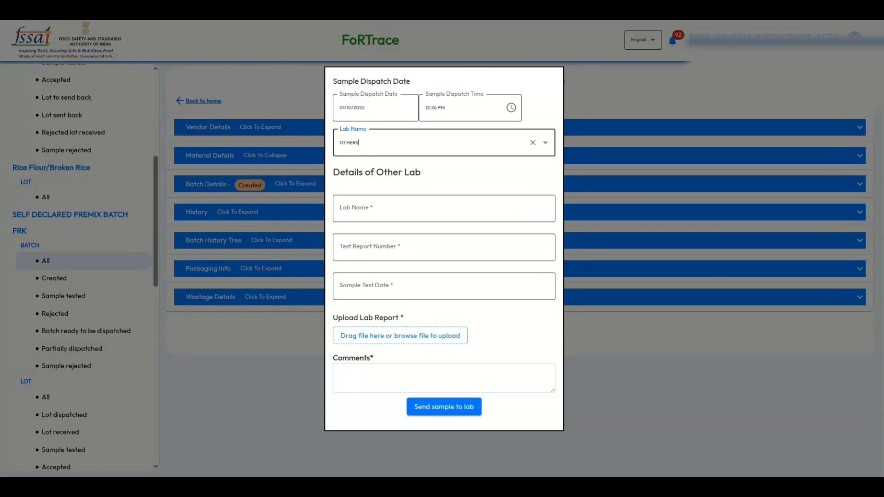
pyautogui.click(443, 208)
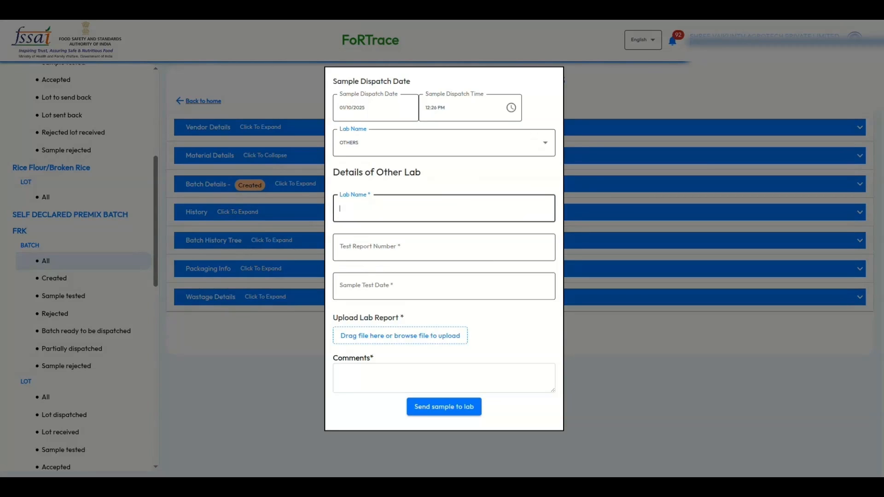
pyautogui.write('TESTING')
pyautogui.click(444, 247)
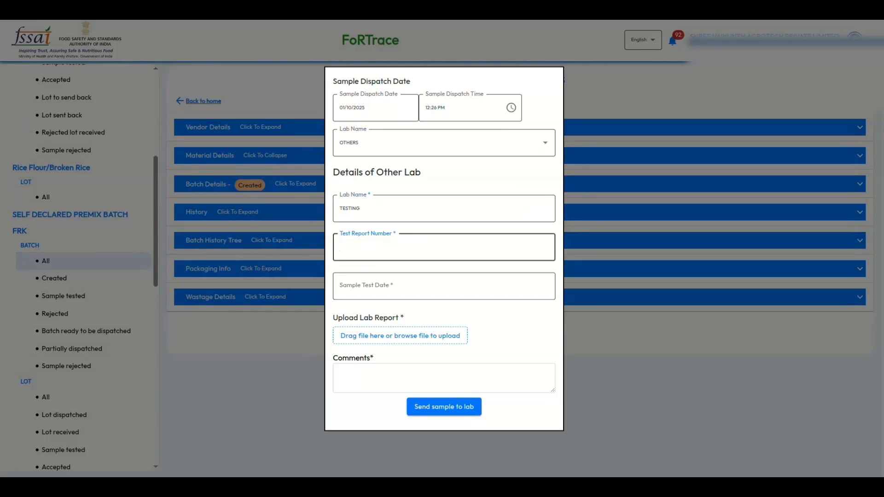
pyautogui.write('12345')
pyautogui.click(444, 286)
pyautogui.click(444, 241)
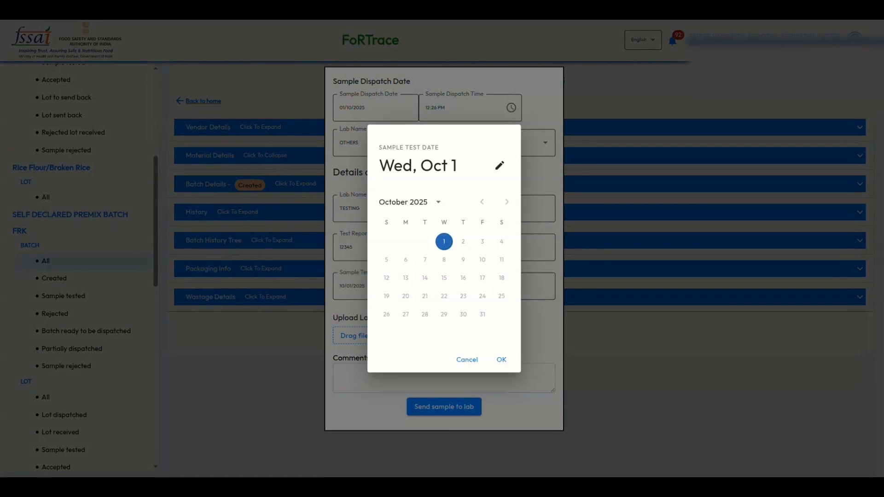
pyautogui.click(502, 359)
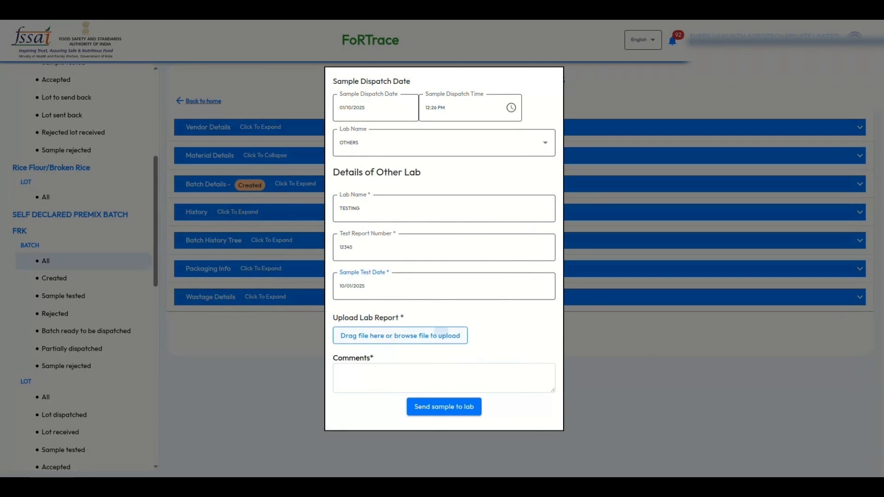
# - Attach the sample PDF as the lab report, comment TEST, and confirm sending to lab
pyautogui.click(400, 336)
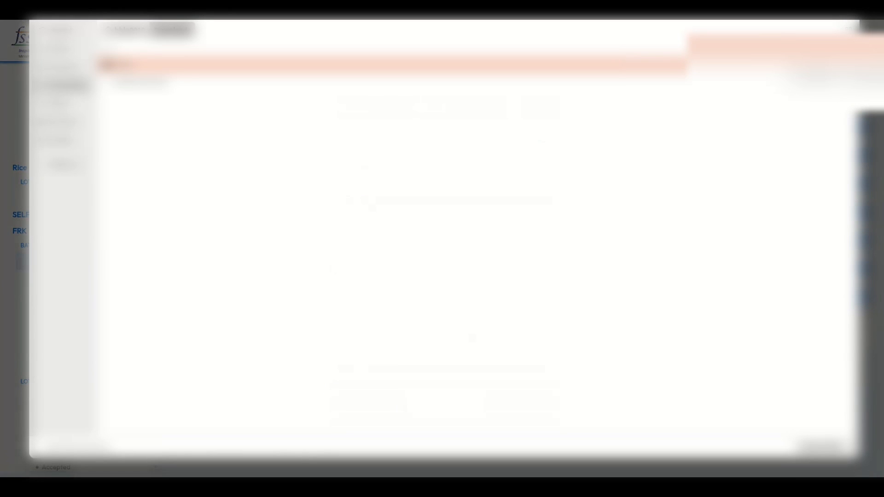
pyautogui.click(63, 67)
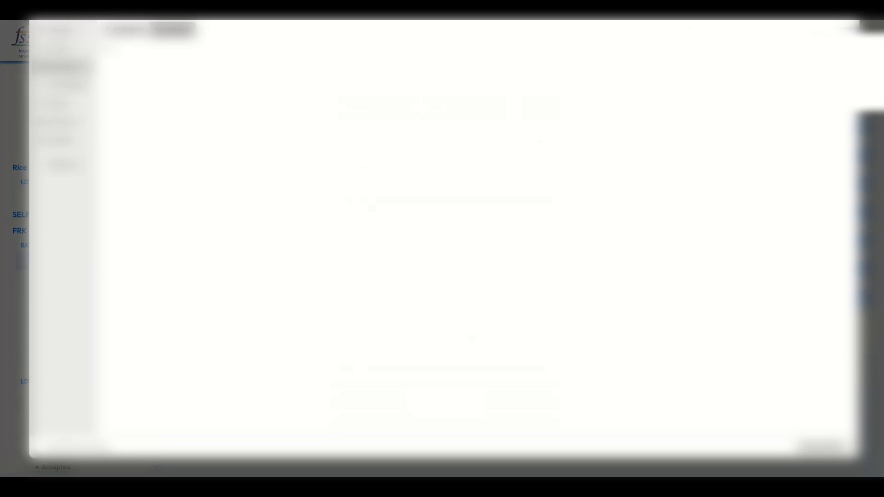
pyautogui.click(63, 85)
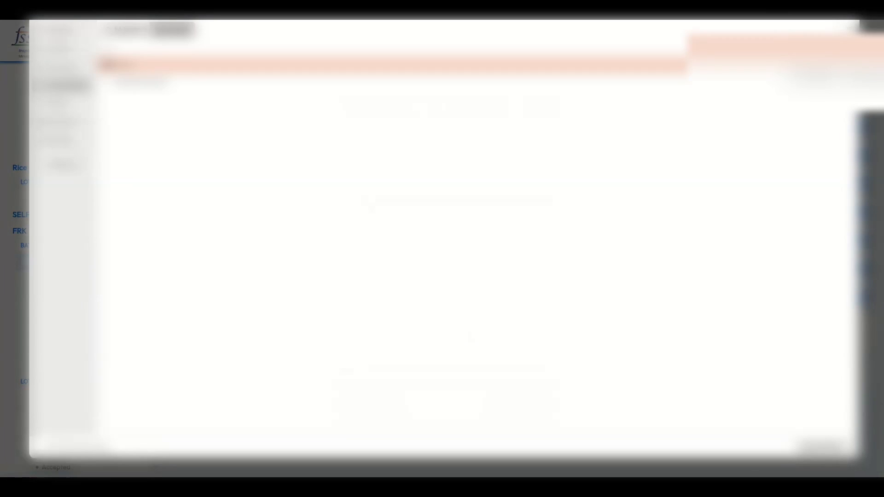
pyautogui.click(143, 83)
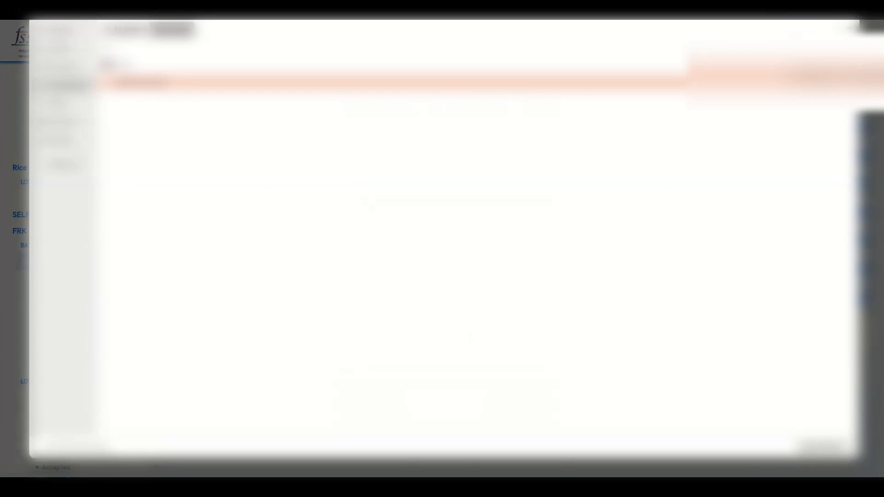
pyautogui.doubleClick(143, 83)
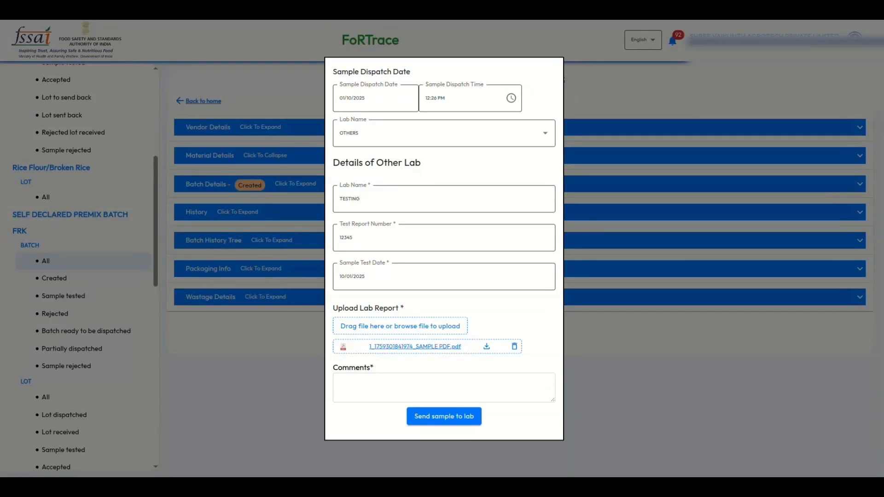
pyautogui.click(444, 387)
pyautogui.write('TES')
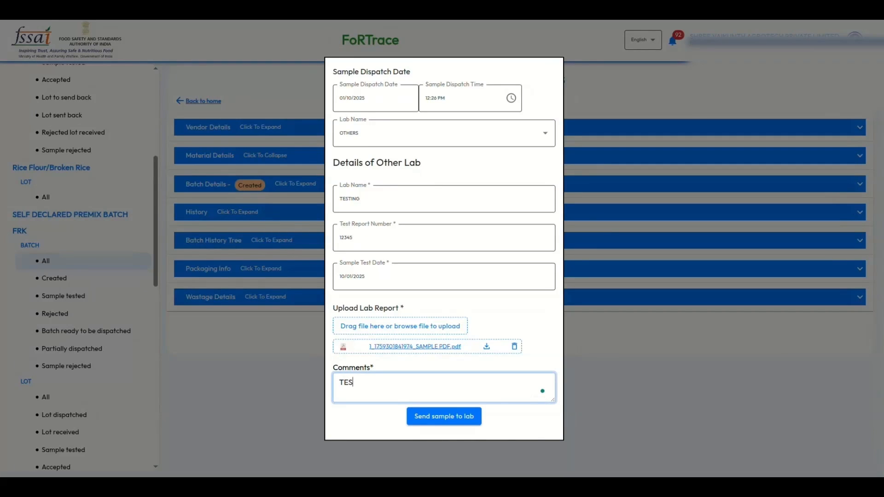
pyautogui.write('T')
pyautogui.click(443, 416)
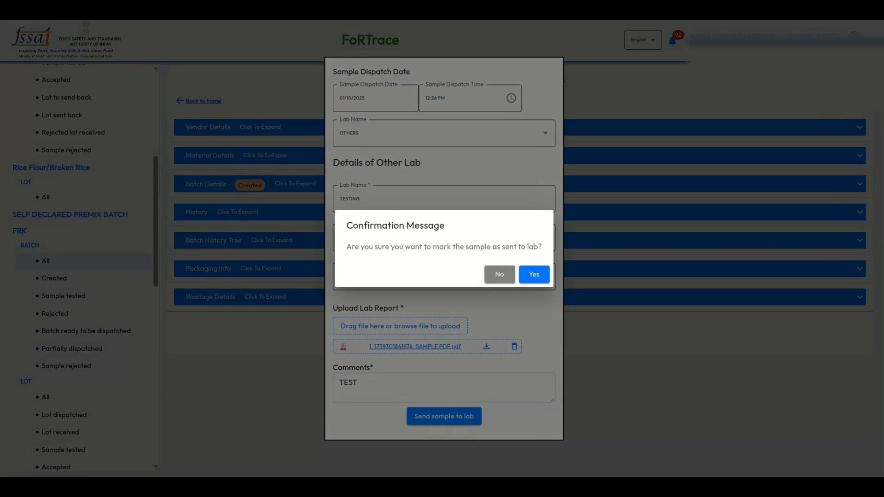
pyautogui.click(533, 275)
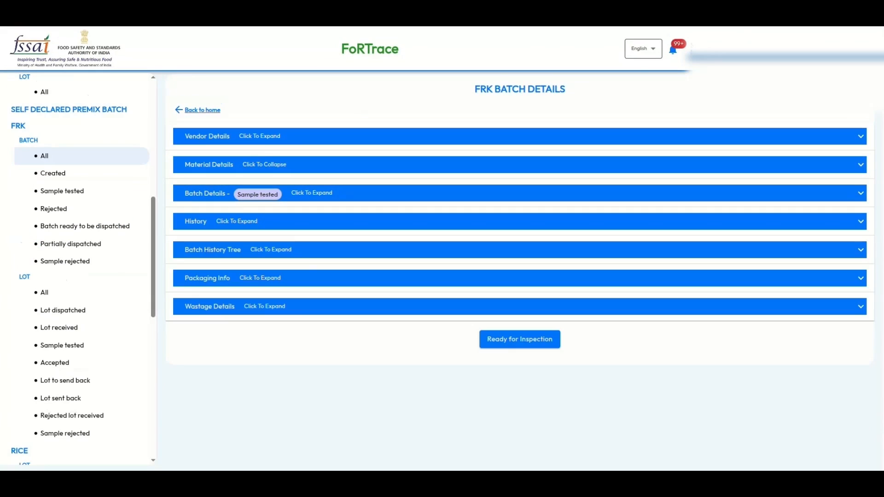
# - Review the batch's details, history timeline and history tree
pyautogui.click(859, 192)
pyautogui.click(860, 193)
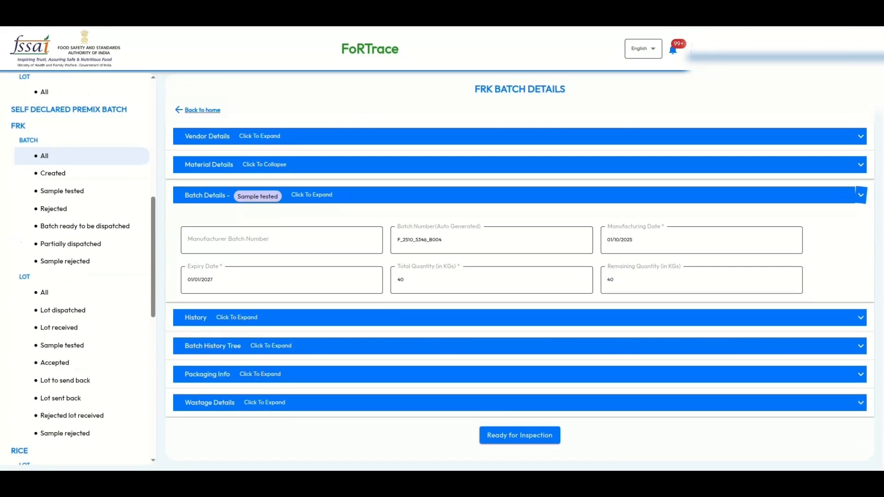
pyautogui.click(860, 221)
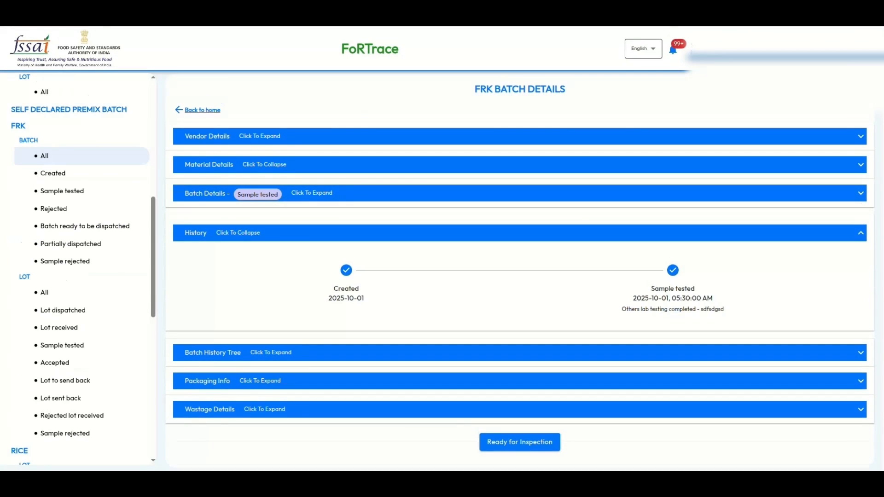
pyautogui.click(860, 233)
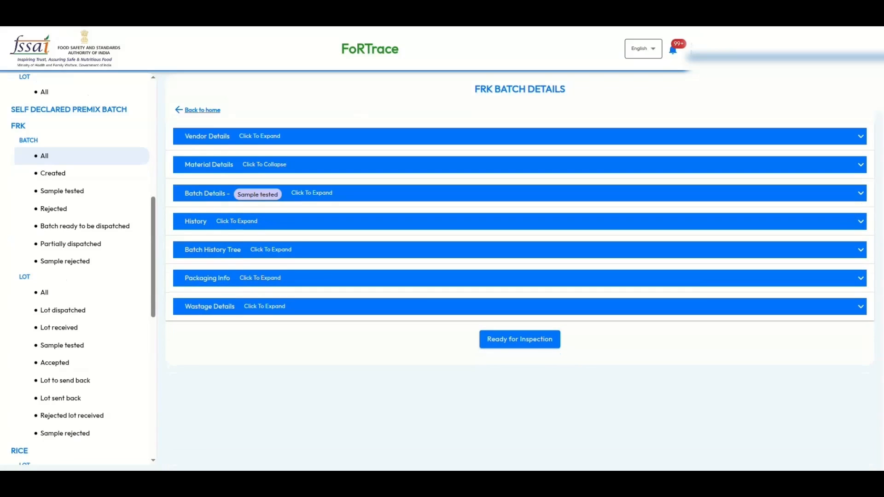
pyautogui.click(860, 250)
pyautogui.click(861, 261)
# - Send the batch for inspection and confirm it becomes Ready for inspection
pyautogui.click(519, 339)
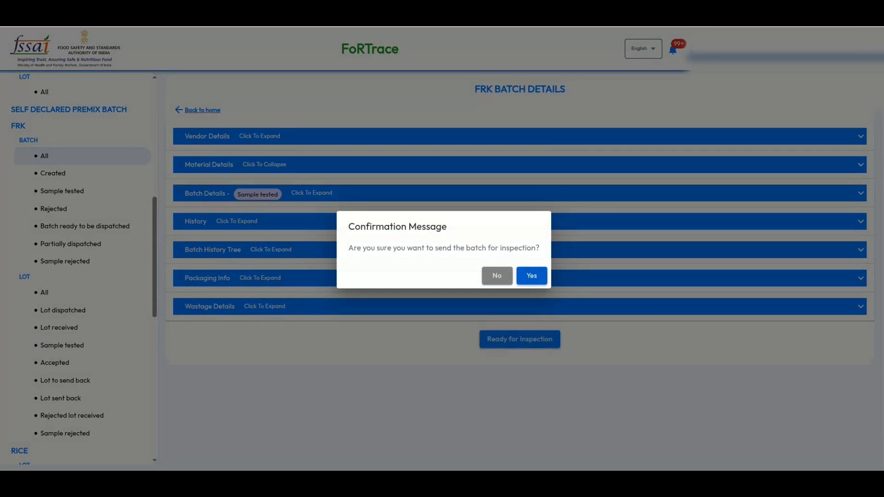
pyautogui.click(532, 275)
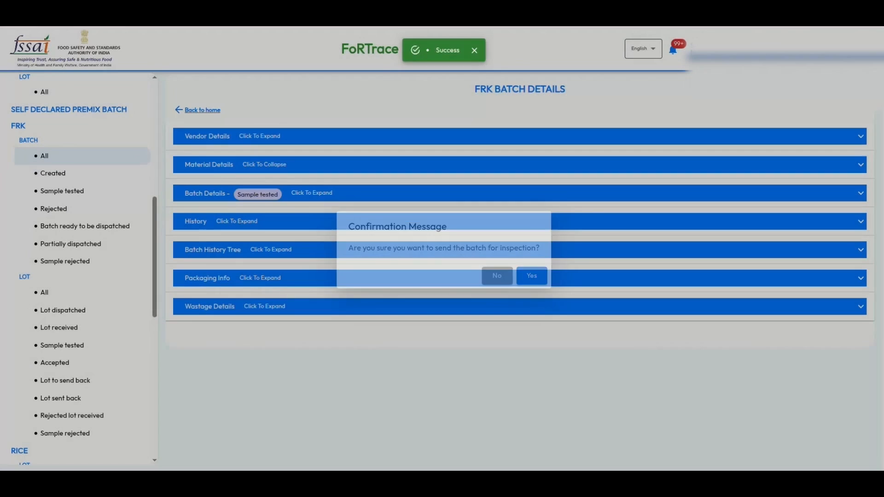
pyautogui.scroll(-1, 519, 272)
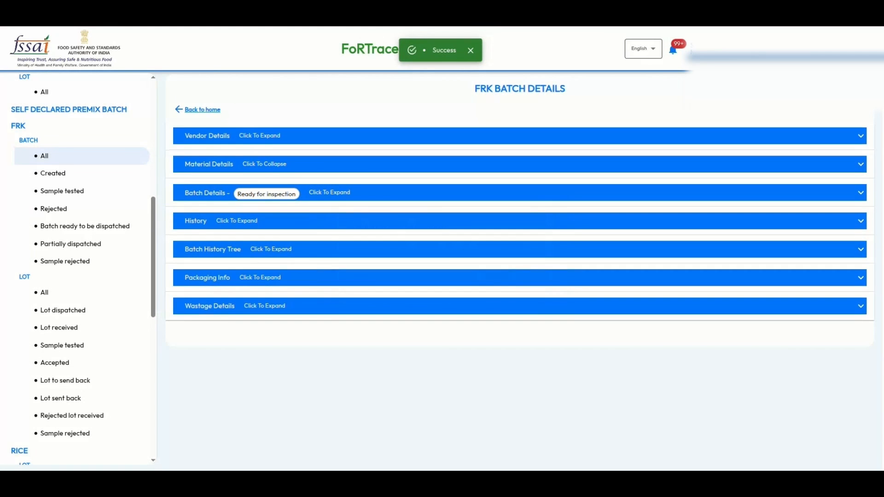
pyautogui.scroll(1, 521, 211)
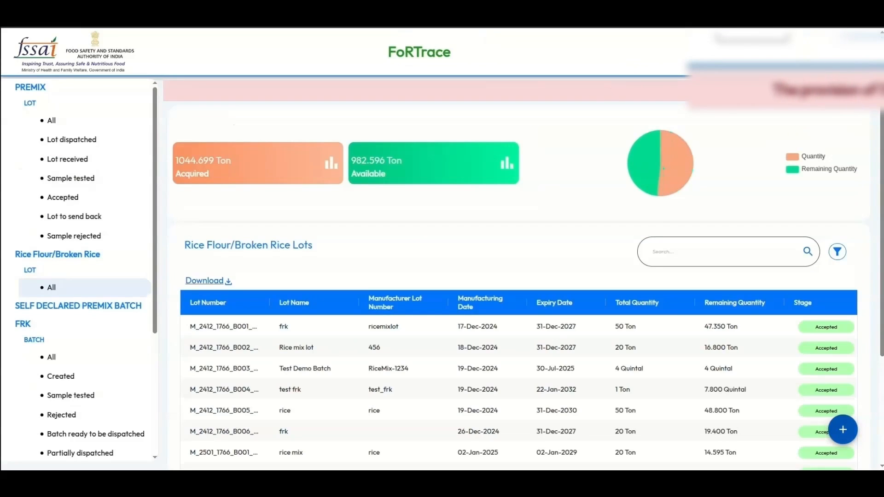
# - Start a new rice-mix lot and choose its vendor
pyautogui.click(842, 429)
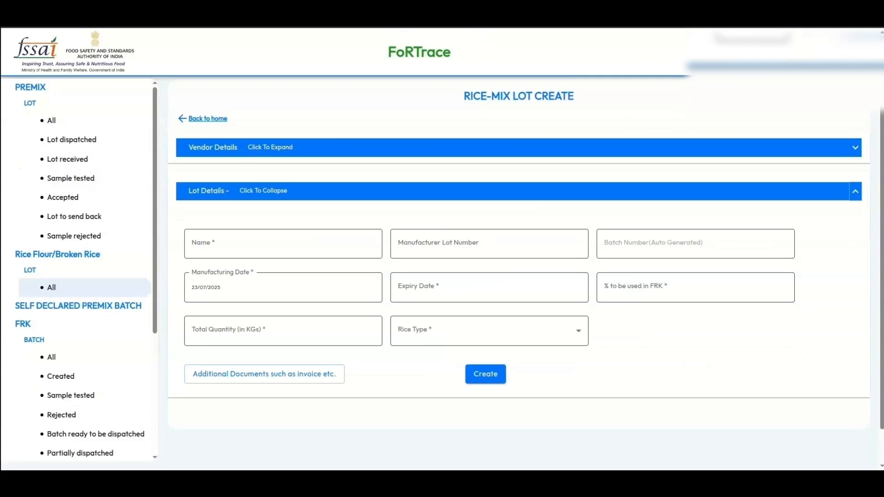
pyautogui.click(854, 148)
pyautogui.click(286, 211)
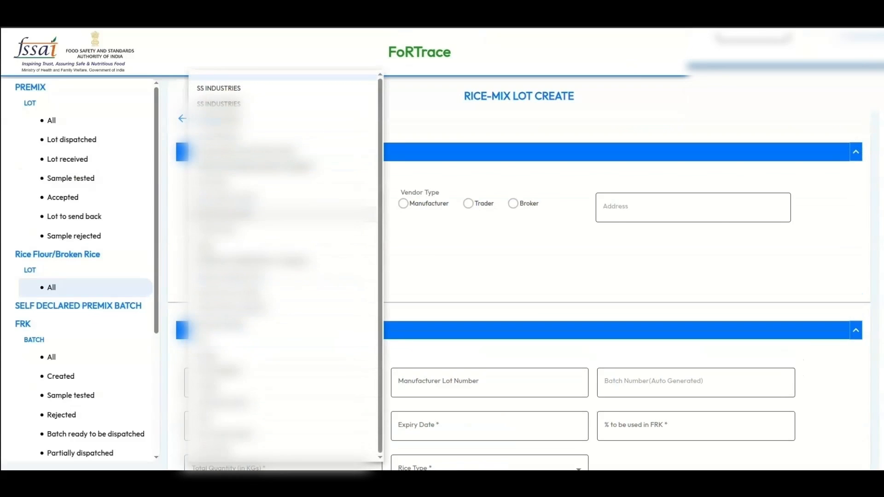
pyautogui.click(286, 214)
pyautogui.scroll(-3, 286, 214)
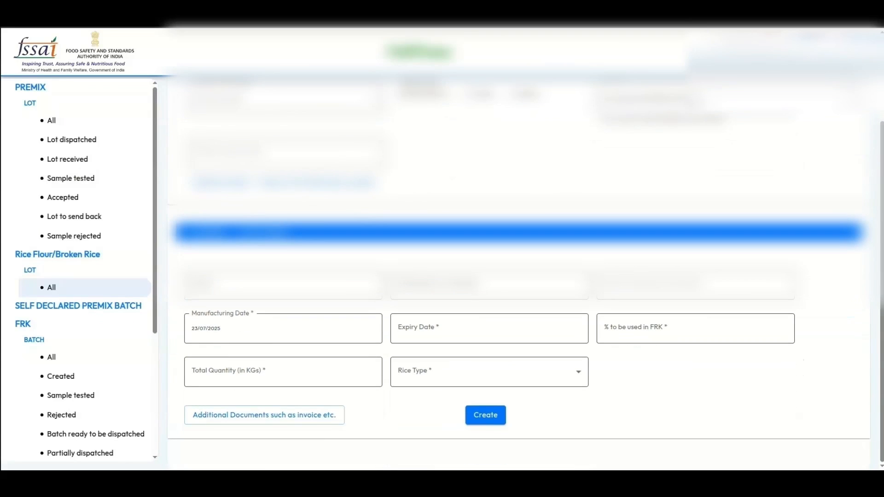
pyautogui.scroll(2, 525, 276)
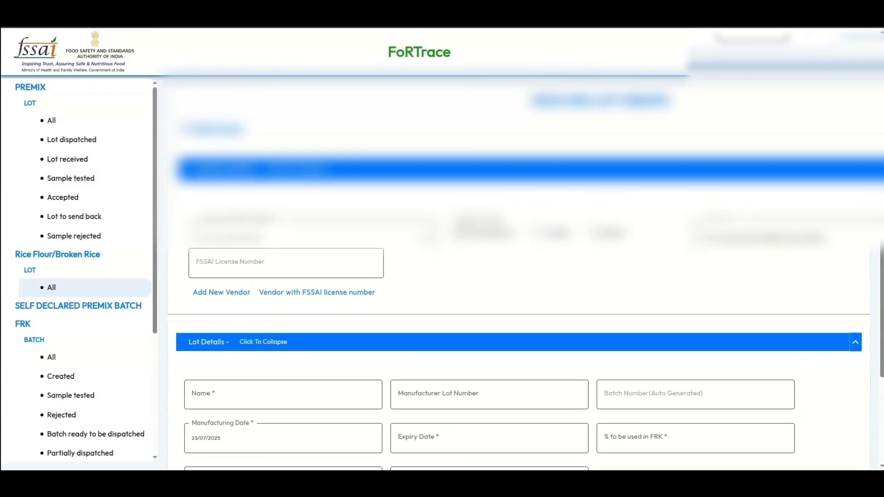
pyautogui.click(855, 148)
pyautogui.scroll(-1, 518, 258)
# - Name the lot test, expiring 01/01/2026, with 2% used in FRK
pyautogui.click(241, 207)
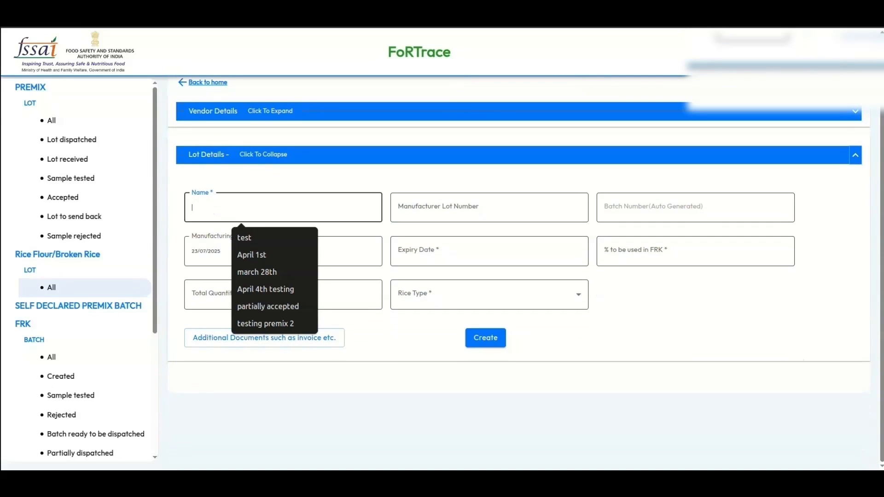
pyautogui.press('Down')
pyautogui.press('Return')
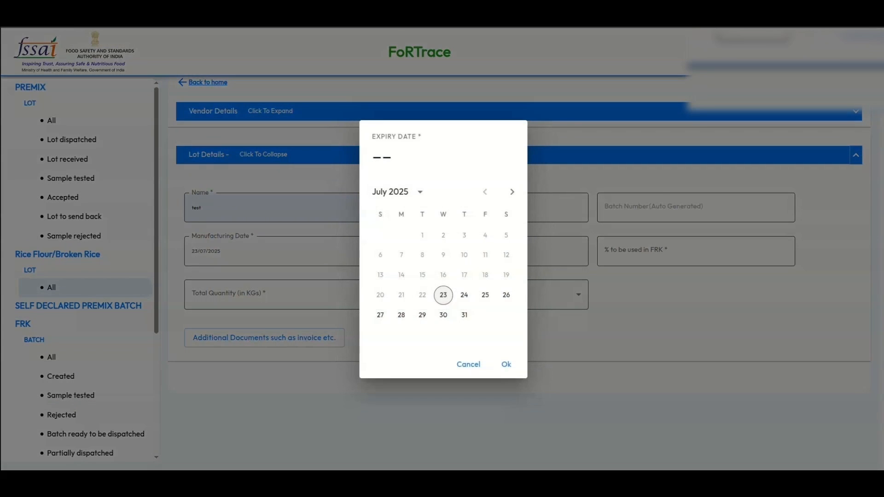
pyautogui.click(420, 192)
pyautogui.click(440, 211)
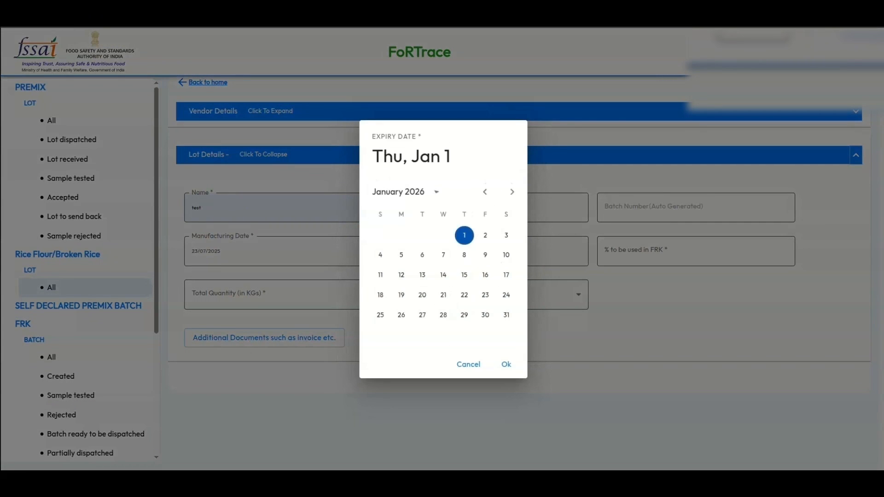
pyautogui.click(506, 371)
pyautogui.click(654, 252)
pyautogui.click(658, 281)
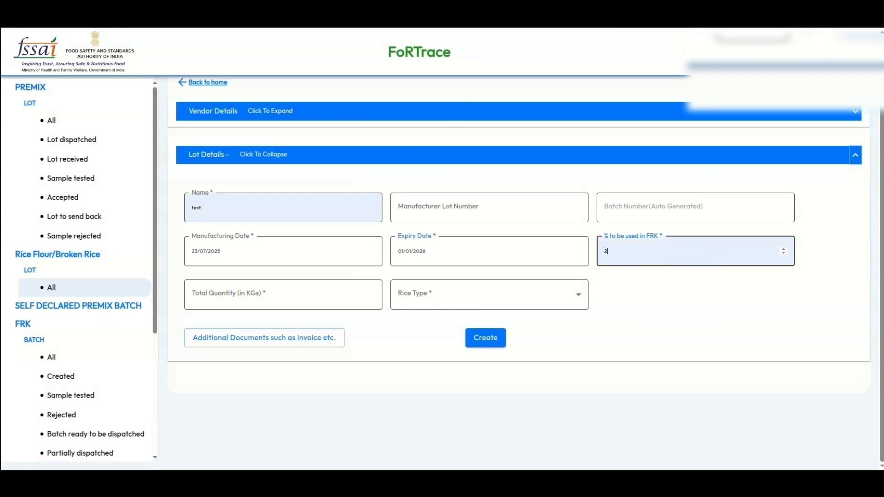
# - Set quantity 1000 kg and rice type Raw, create the lot, then open the self-declared premix form
pyautogui.click(283, 294)
pyautogui.write('1000')
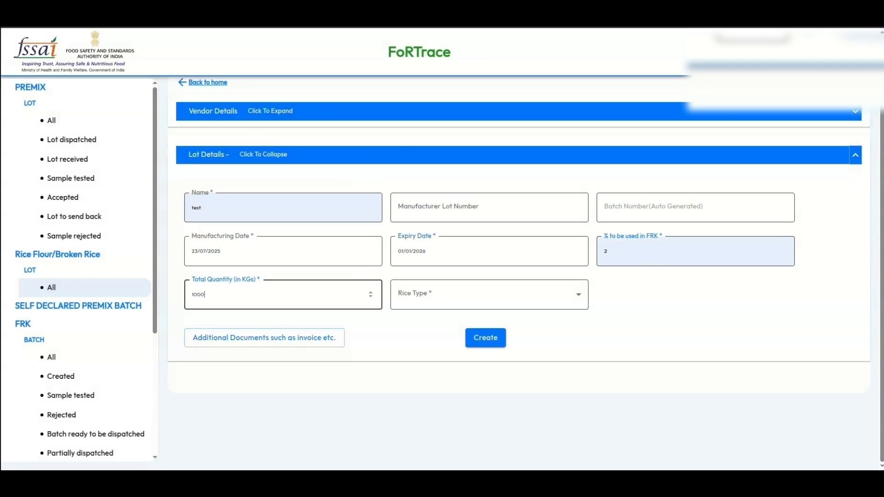
pyautogui.click(489, 294)
pyautogui.click(442, 322)
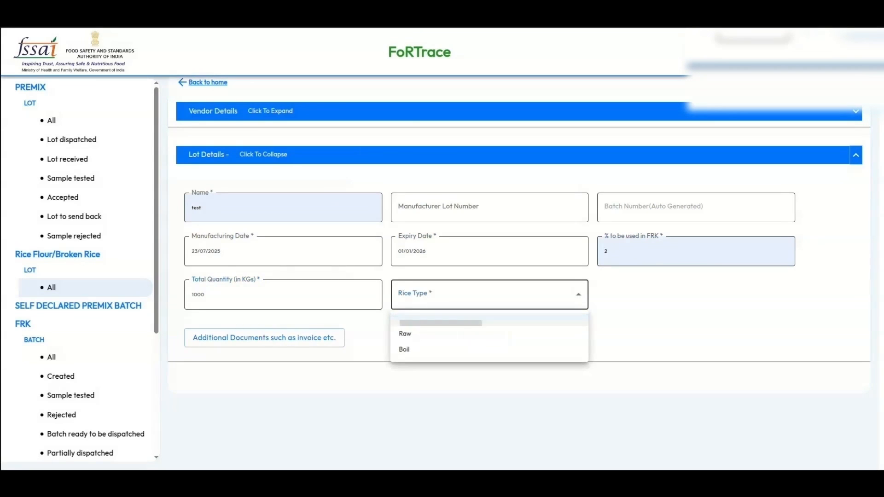
pyautogui.click(467, 295)
pyautogui.click(468, 334)
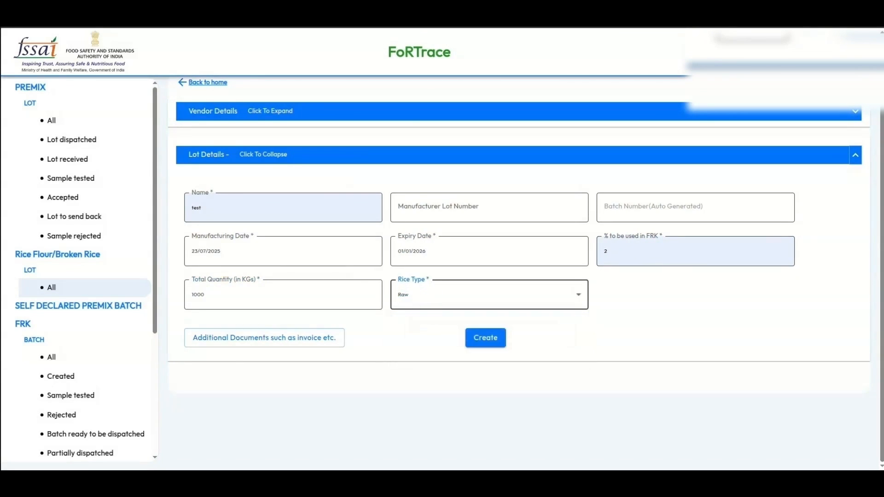
pyautogui.click(485, 338)
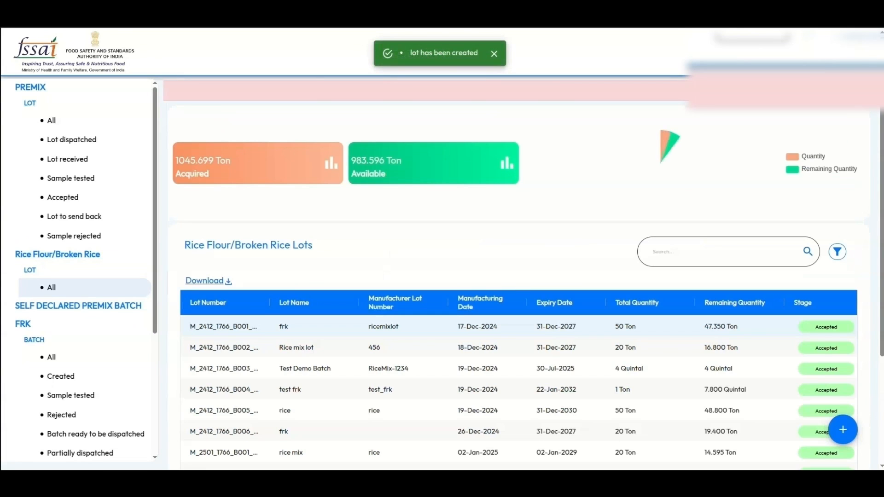
pyautogui.scroll(-3, 518, 299)
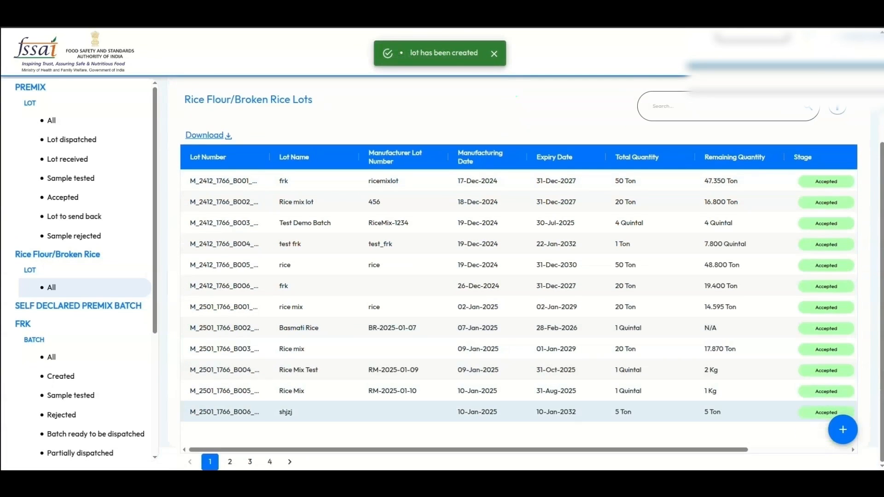
pyautogui.click(78, 306)
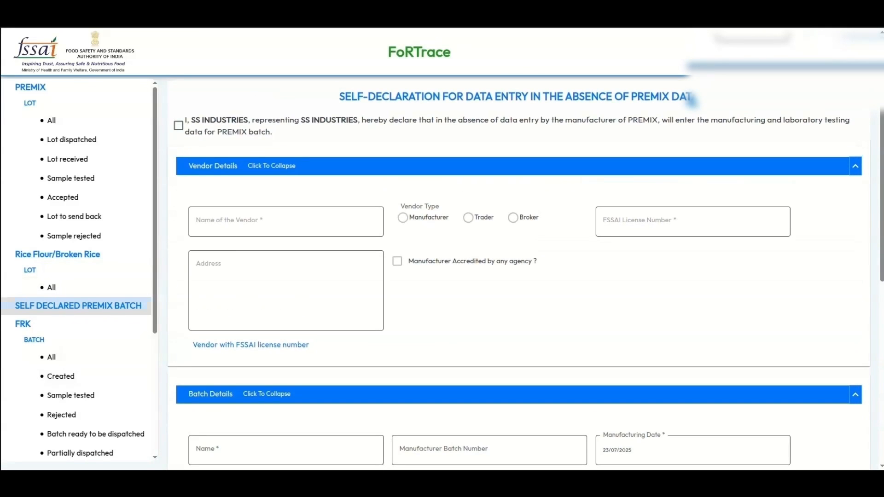
# - Tick and untick the self-declaration, then dismiss the vendor license-number lookup
pyautogui.click(179, 126)
pyautogui.click(179, 126)
pyautogui.scroll(-3, 519, 285)
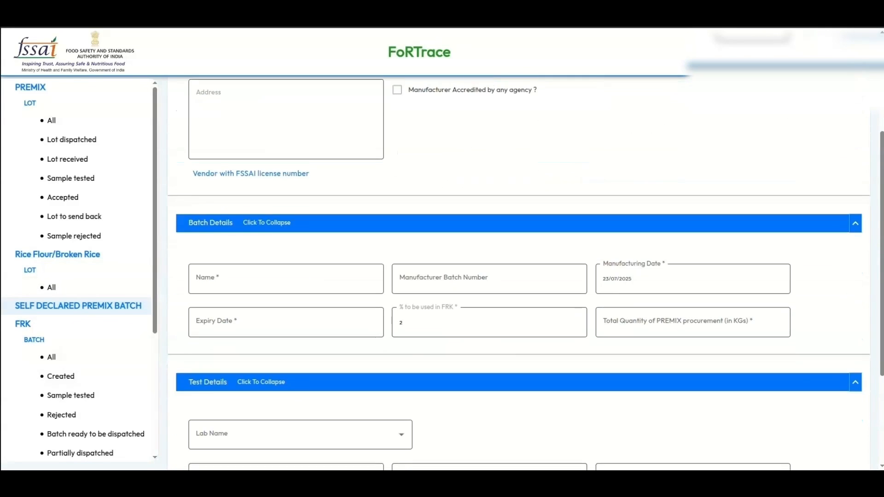
pyautogui.scroll(2, 518, 286)
pyautogui.click(256, 287)
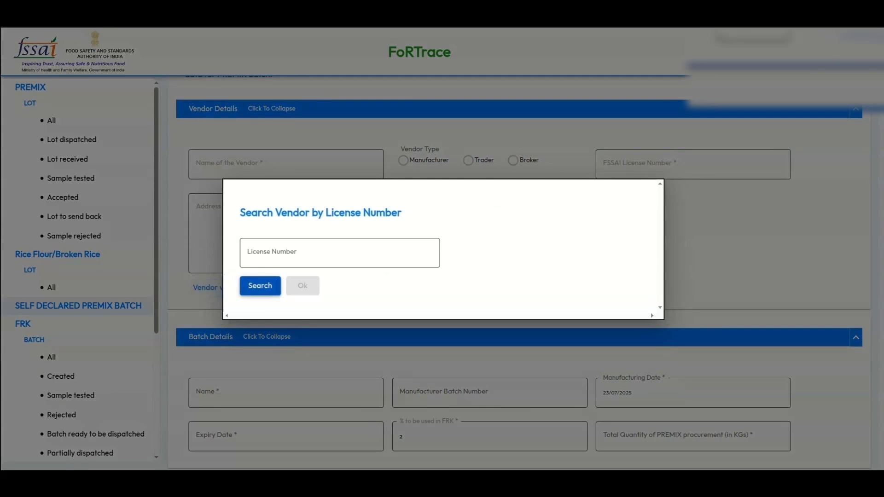
pyautogui.press('Escape')
pyautogui.scroll(-5, 518, 276)
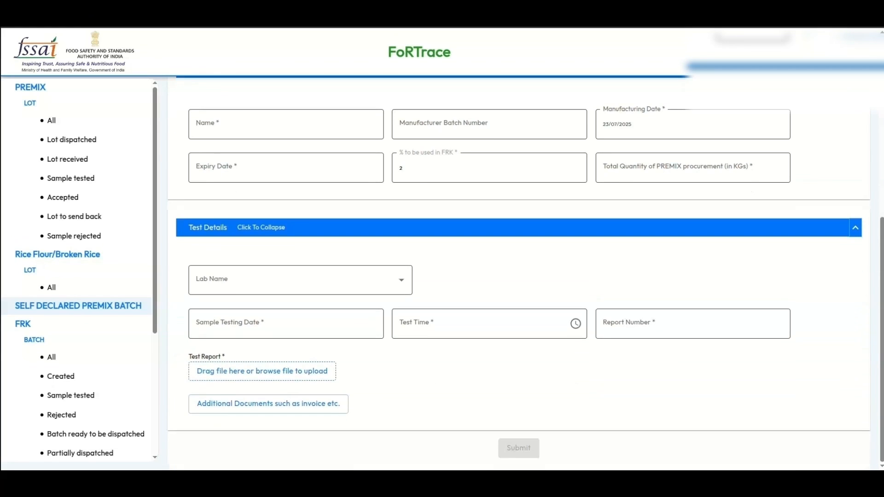
pyautogui.scroll(1, 519, 276)
pyautogui.scroll(-1, 518, 276)
# - Cancel the test report upload and switch to the FRK Batches dashboard
pyautogui.click(295, 280)
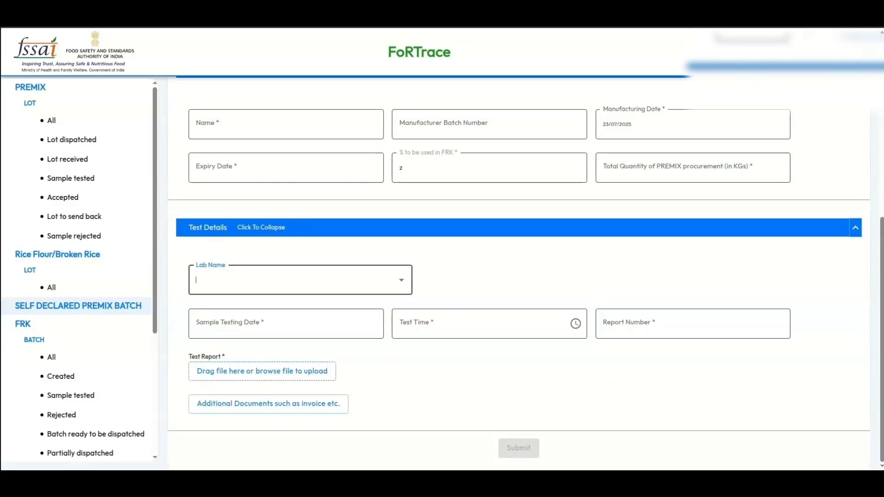
pyautogui.click(262, 371)
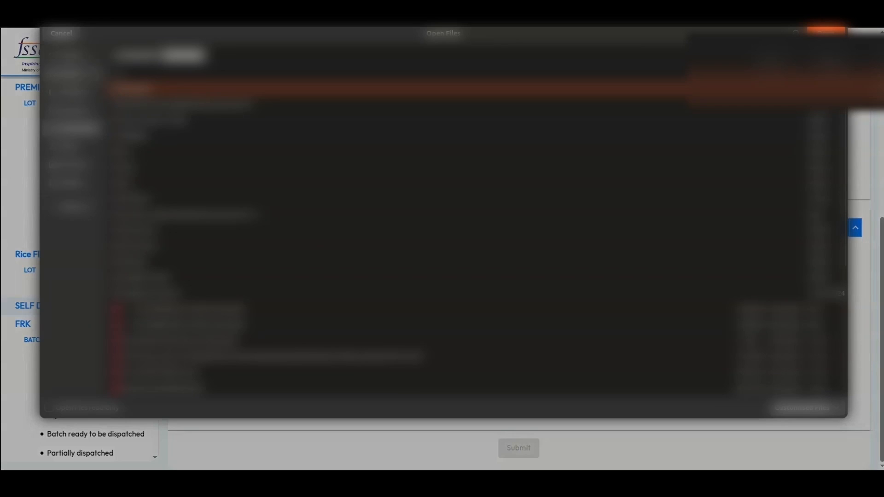
pyautogui.click(61, 33)
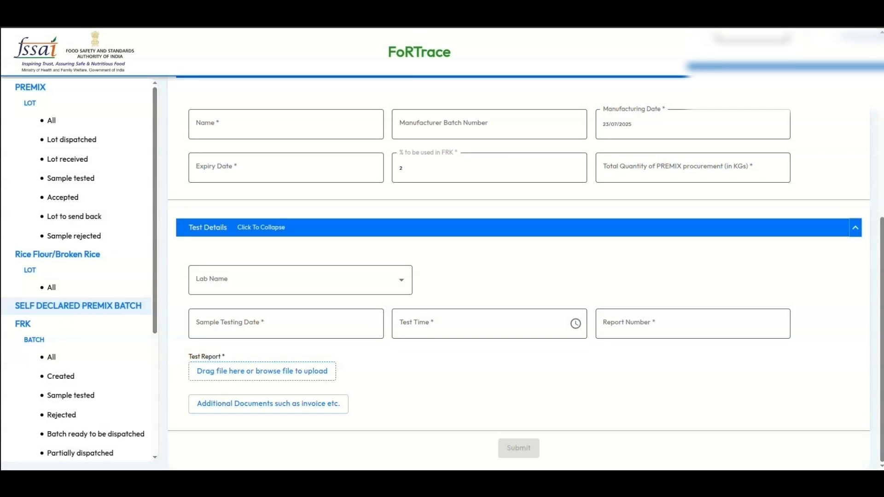
pyautogui.click(23, 323)
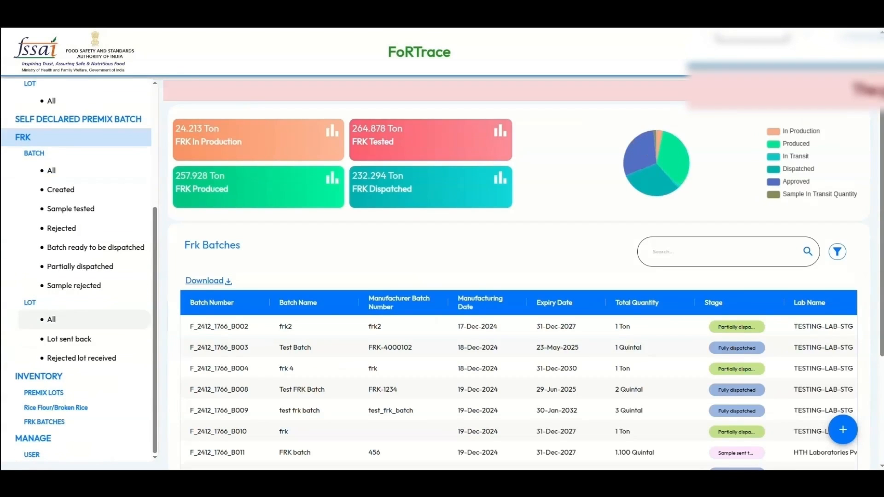
# - Start a new FRK batch and add a PREMIX row using 100 kg from the premix lot
pyautogui.click(848, 430)
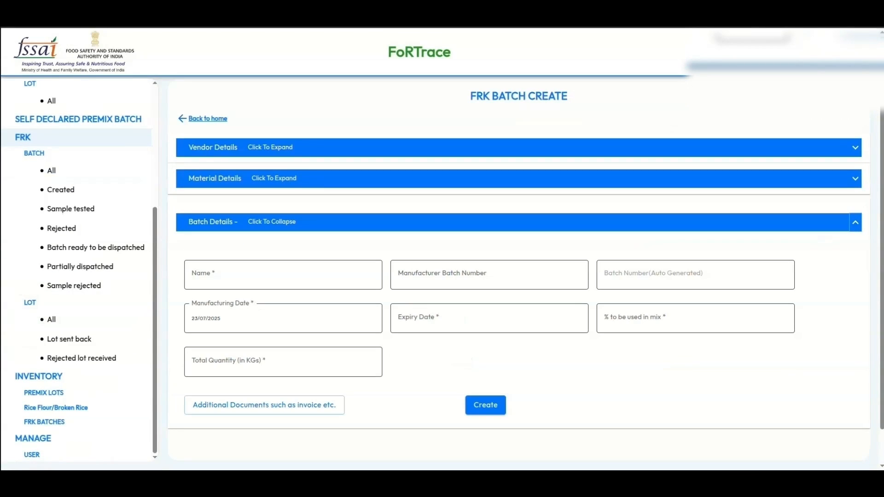
pyautogui.click(855, 147)
pyautogui.click(855, 147)
pyautogui.click(855, 179)
pyautogui.click(226, 251)
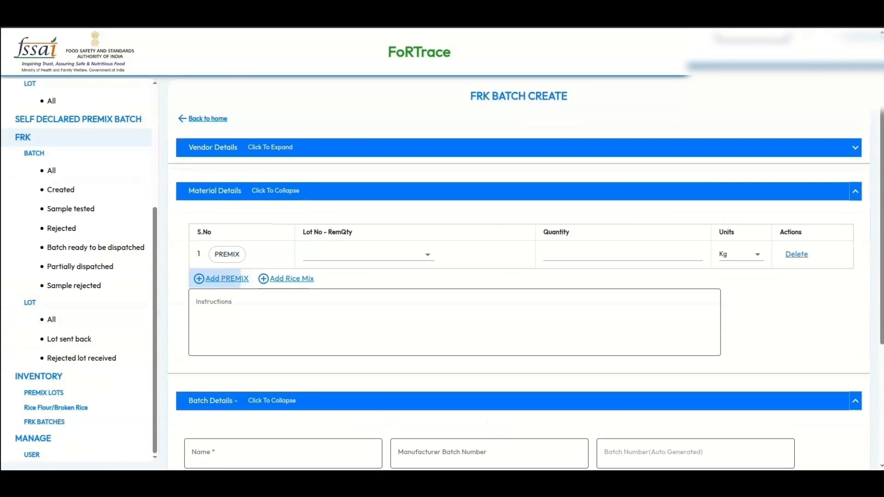
pyautogui.click(368, 255)
pyautogui.click(361, 287)
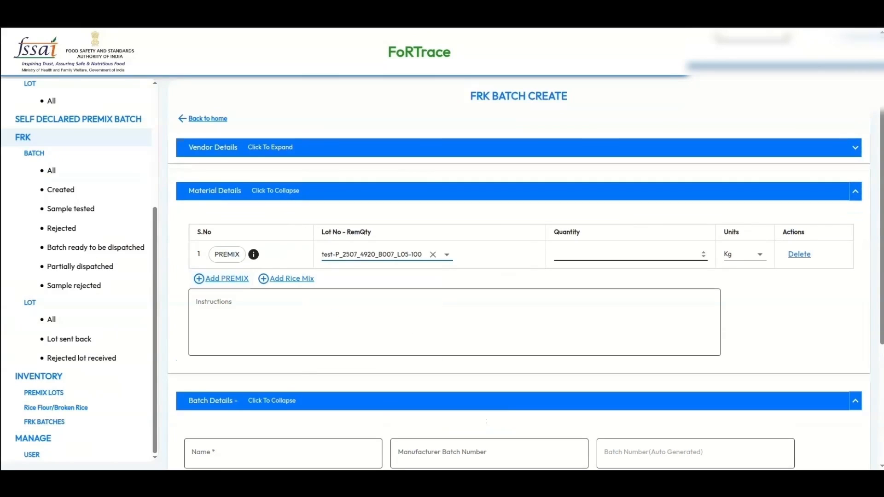
pyautogui.click(629, 254)
pyautogui.write('100')
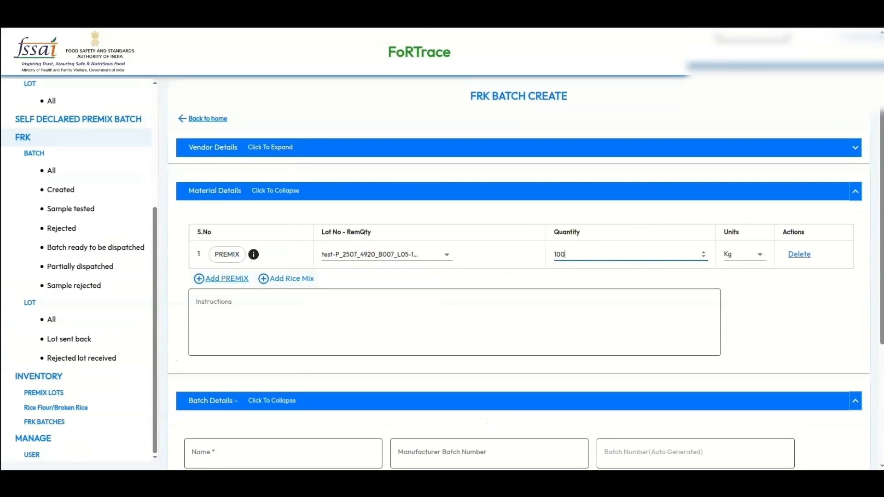
# - Add 1000 kg of rice mix lot test-M_2507_1766_B001_L01-1000, choose no CMR blending, and create
pyautogui.click(286, 279)
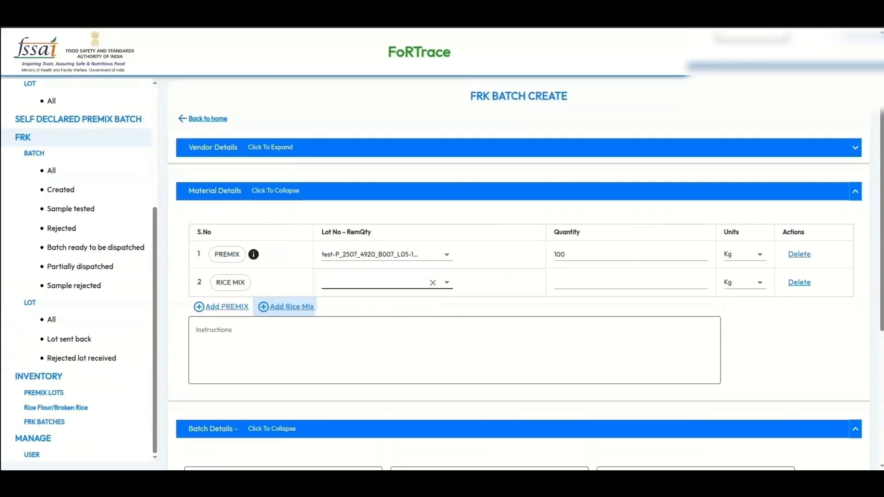
pyautogui.click(377, 282)
pyautogui.click(359, 308)
pyautogui.click(628, 283)
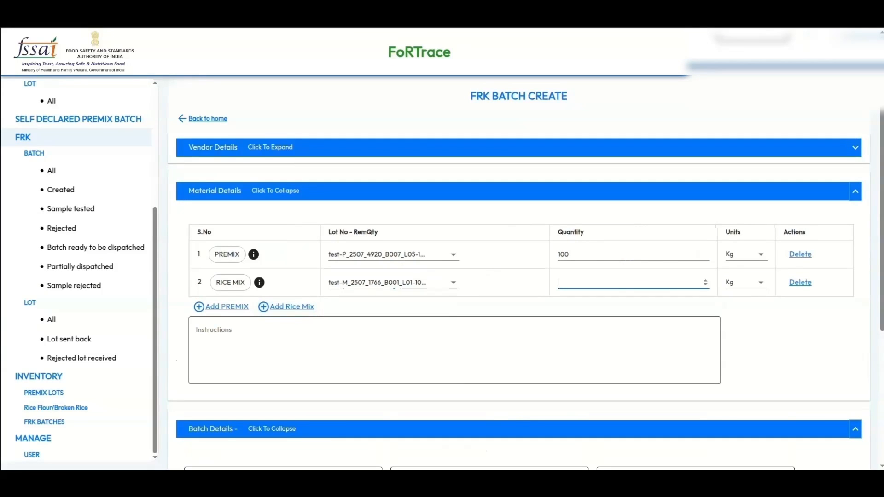
pyautogui.write('1000')
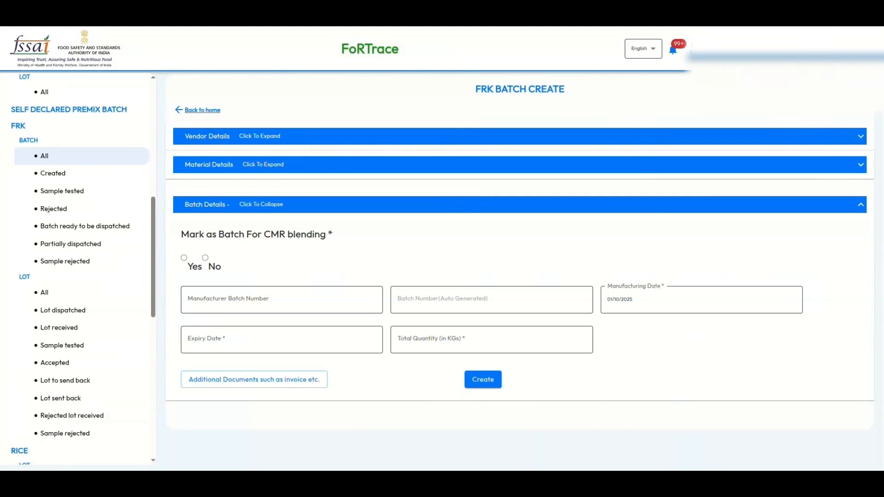
pyautogui.click(205, 258)
pyautogui.click(483, 379)
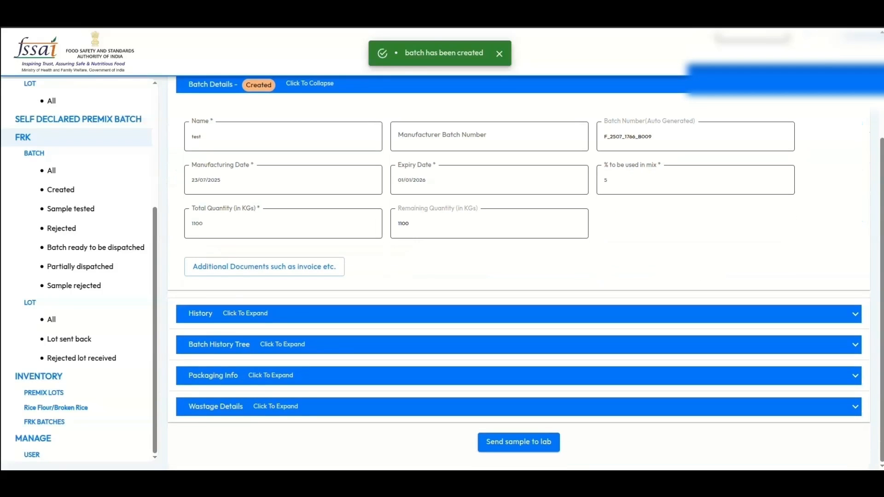
# - Start a lab sample dispatch, keep today's dispatch date, and choose Testing Lab
pyautogui.click(519, 442)
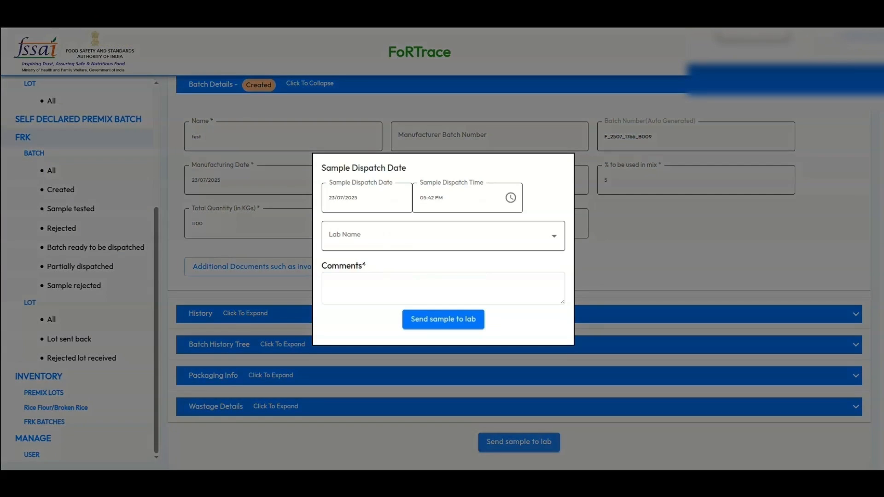
pyautogui.click(510, 198)
pyautogui.click(367, 198)
pyautogui.click(505, 364)
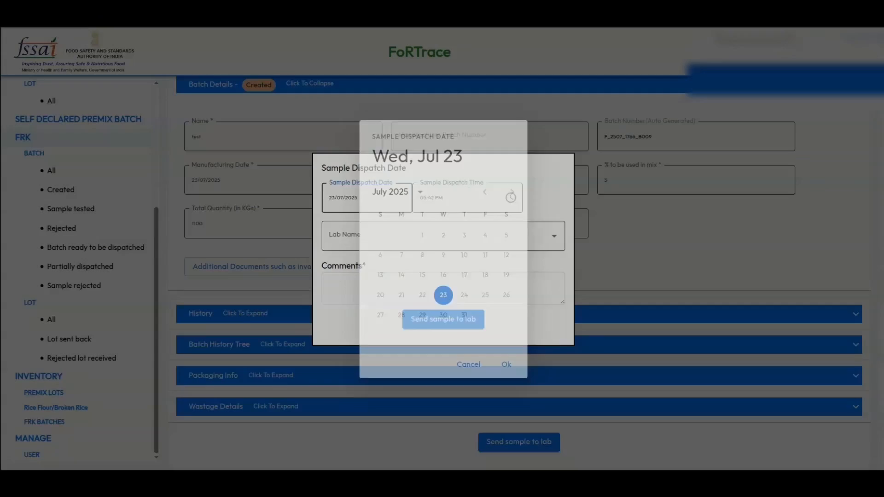
pyautogui.click(442, 236)
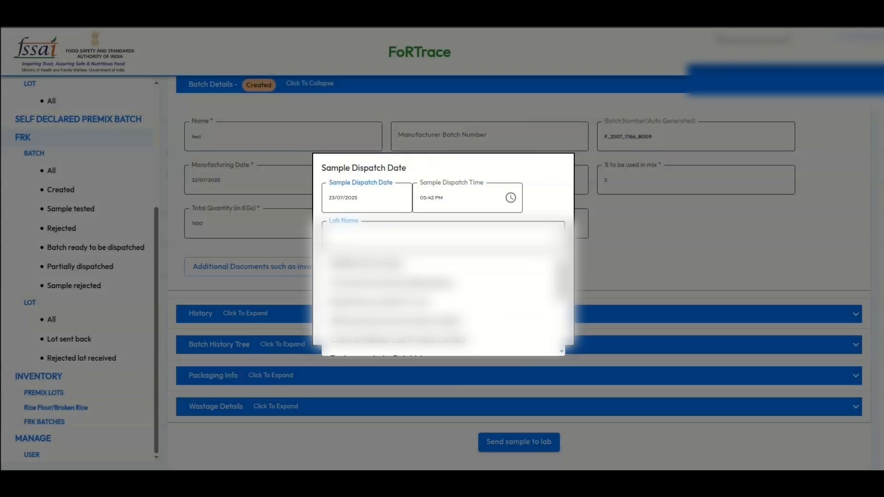
pyautogui.write('te')
pyautogui.press('Down')
pyautogui.press('Down')
pyautogui.press('Down')
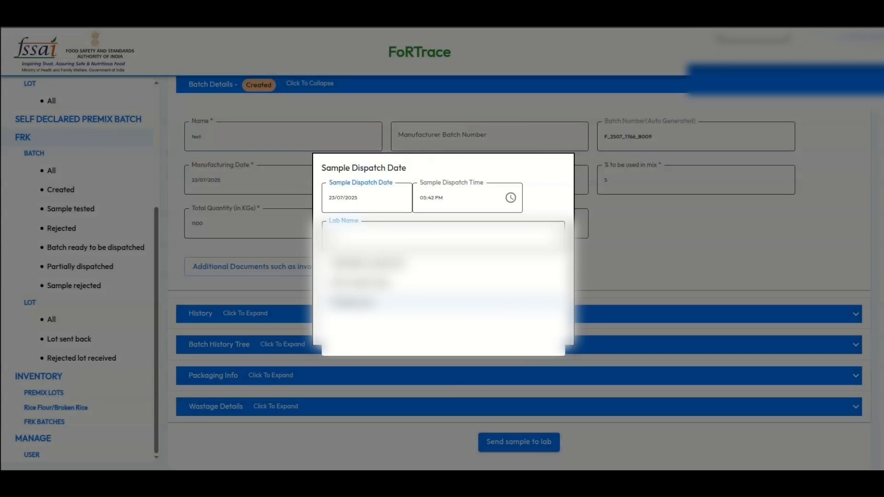
pyautogui.press('Return')
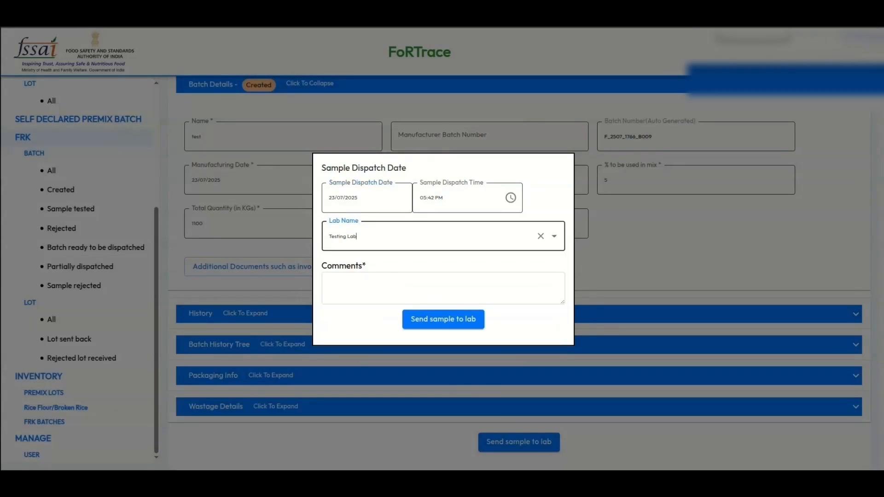
# - Add the comment 'test', then send the sample to the lab and confirm
pyautogui.press('Tab')
pyautogui.write('test')
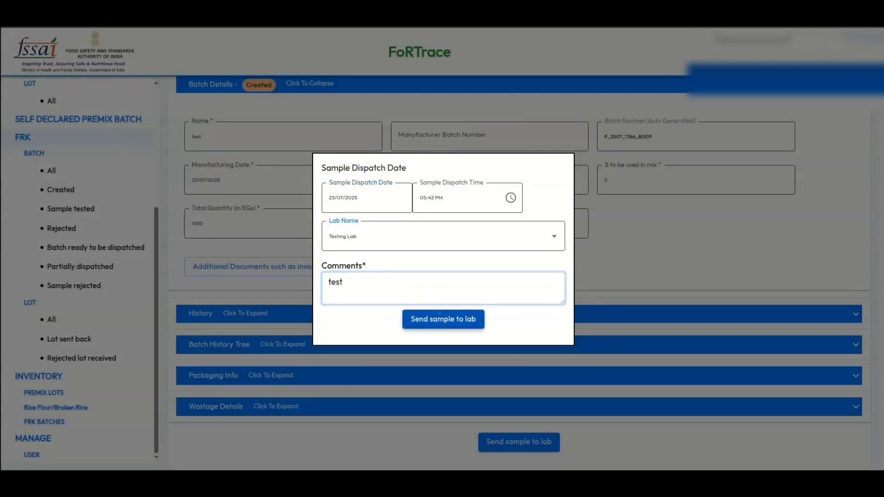
pyautogui.click(439, 318)
pyautogui.click(542, 277)
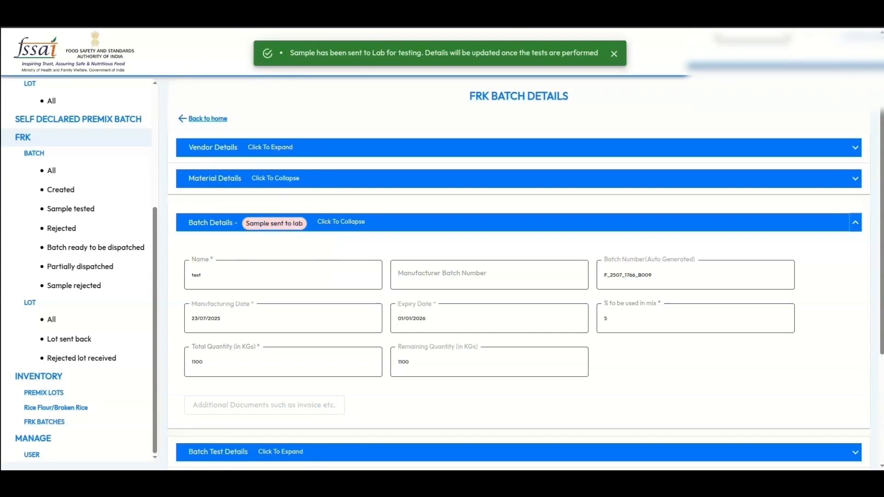
pyautogui.scroll(-3, 519, 274)
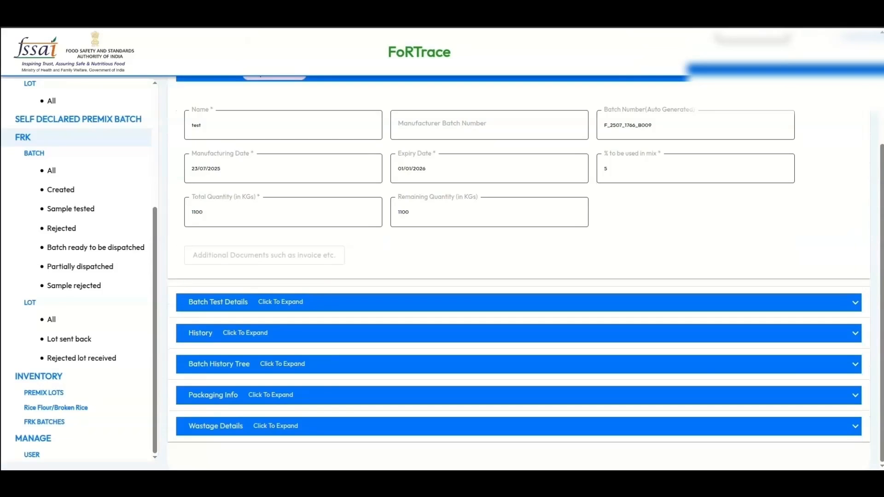
pyautogui.scroll(3, 519, 274)
# - Download batch 'test''s details PNG from its QR code, then return to the FRK Batches list
pyautogui.click(854, 147)
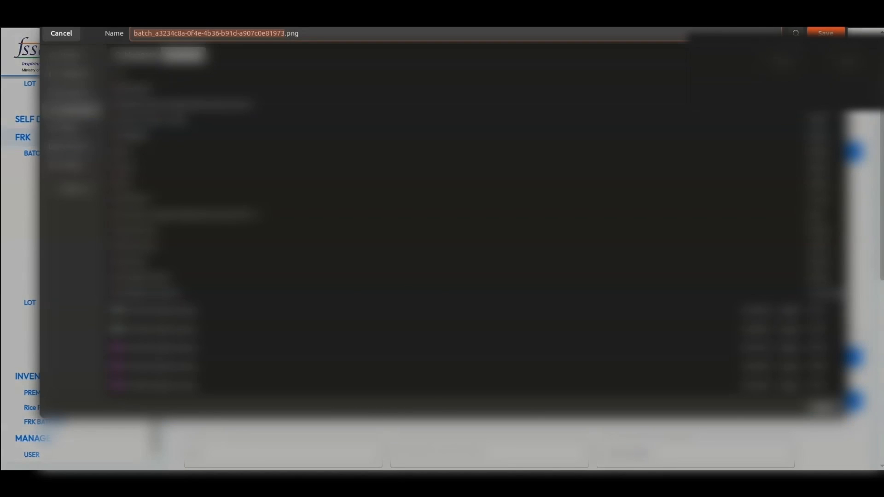
pyautogui.press('Return')
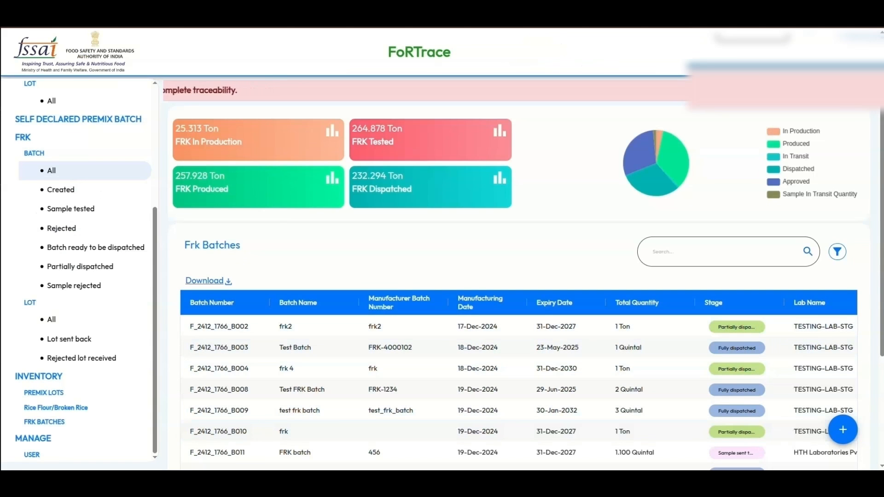
pyautogui.click(690, 251)
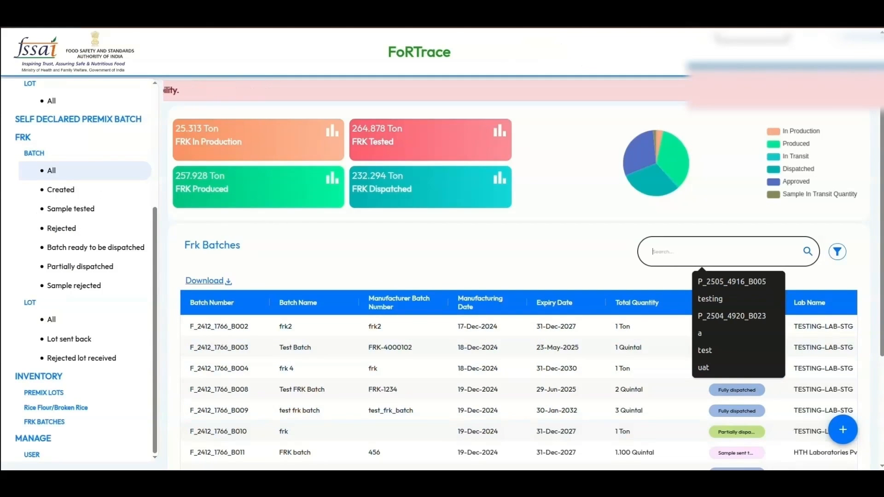
# - Search for batch F_2507_1766_B009, review the Stage filter options, and open its details
pyautogui.write('F_2507_1766_B009')
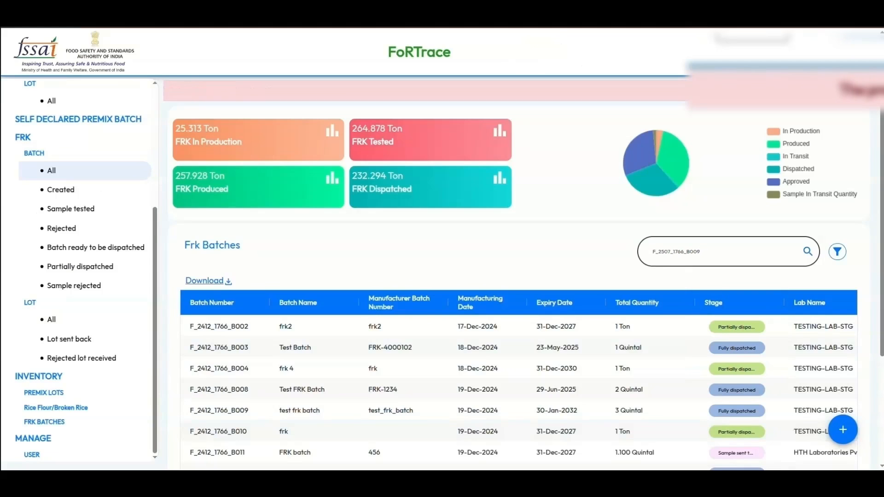
pyautogui.press('Return')
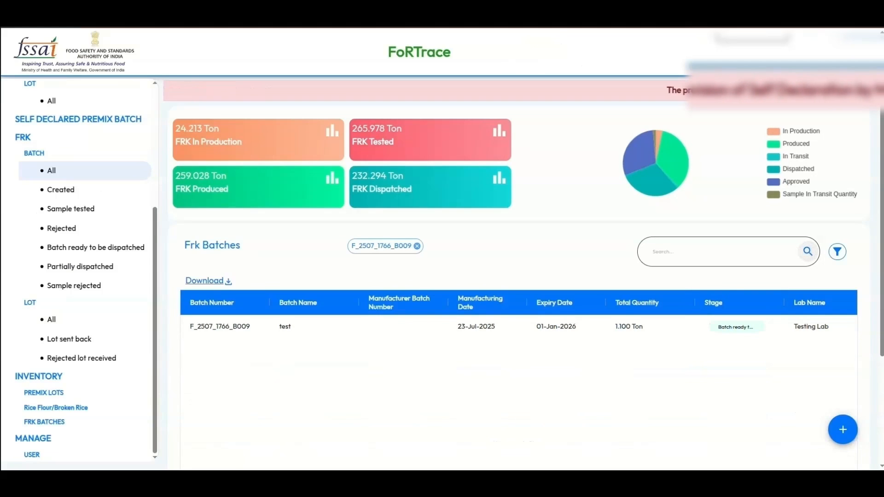
pyautogui.click(837, 252)
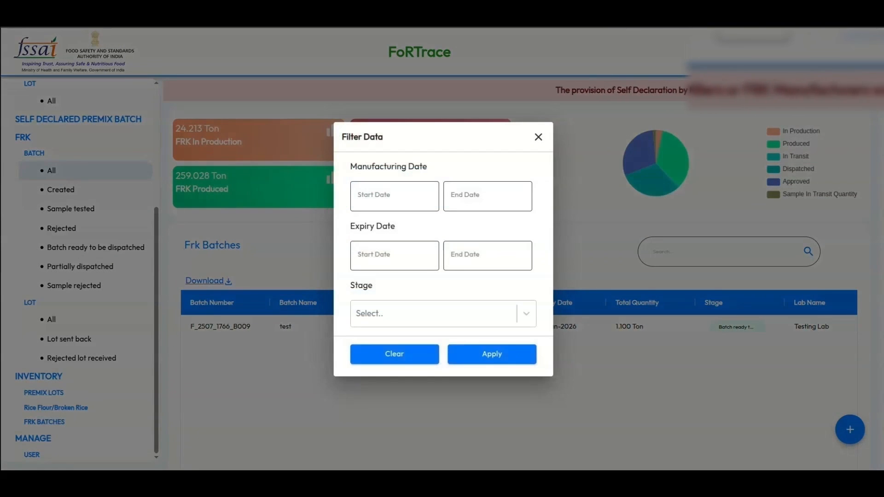
pyautogui.click(435, 313)
pyautogui.scroll(-2, 435, 315)
pyautogui.scroll(2, 435, 315)
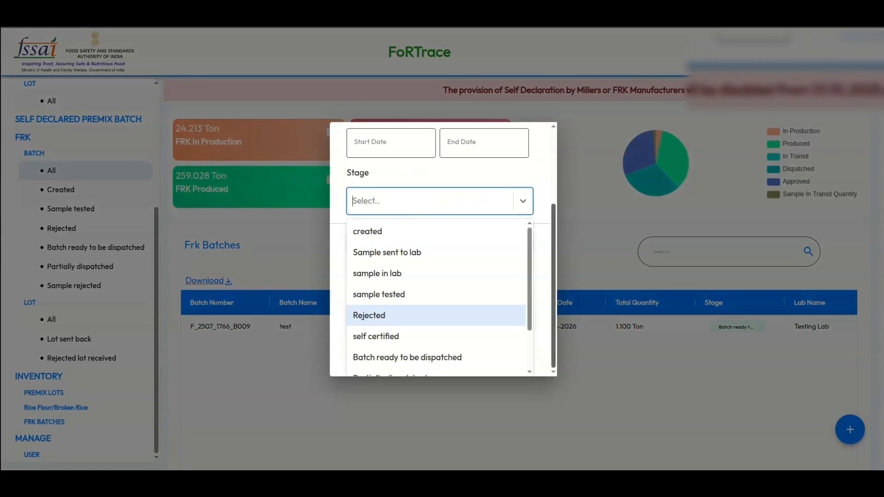
pyautogui.click(601, 294)
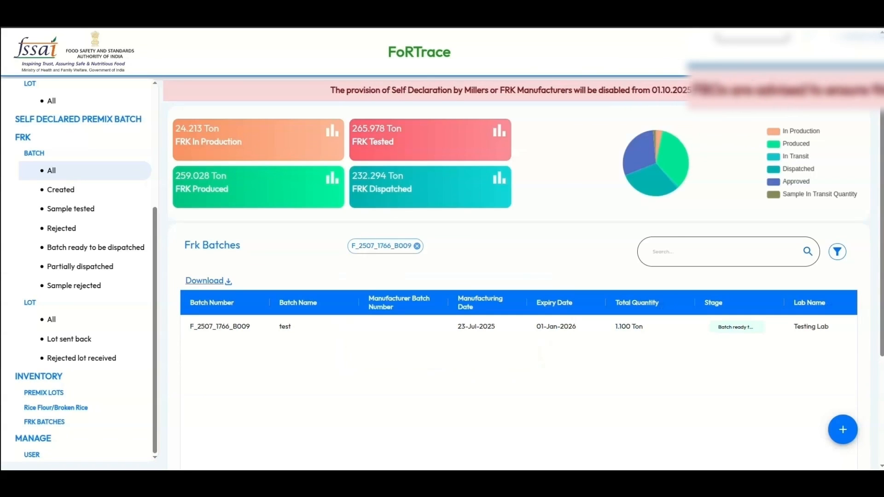
pyautogui.click(650, 326)
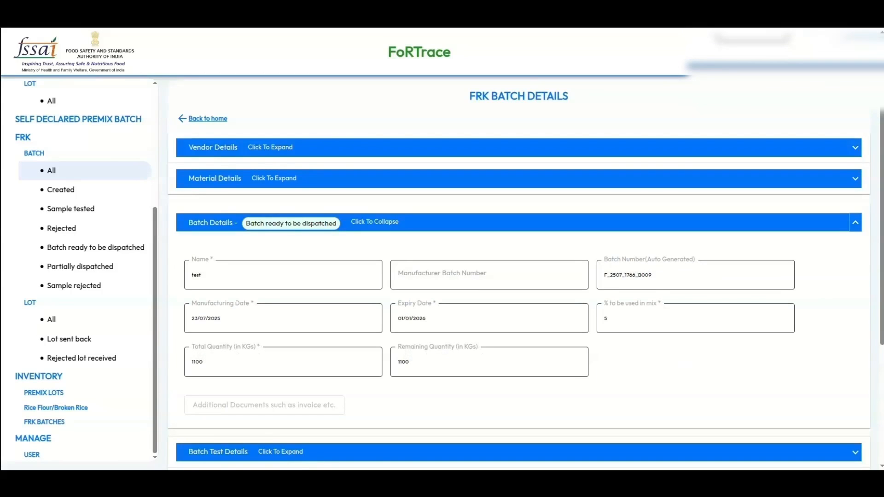
# - Check the batch's test results, then expand its status history and highlight Sample in lab and Sample tested
pyautogui.click(855, 222)
pyautogui.click(855, 210)
pyautogui.scroll(-3, 518, 276)
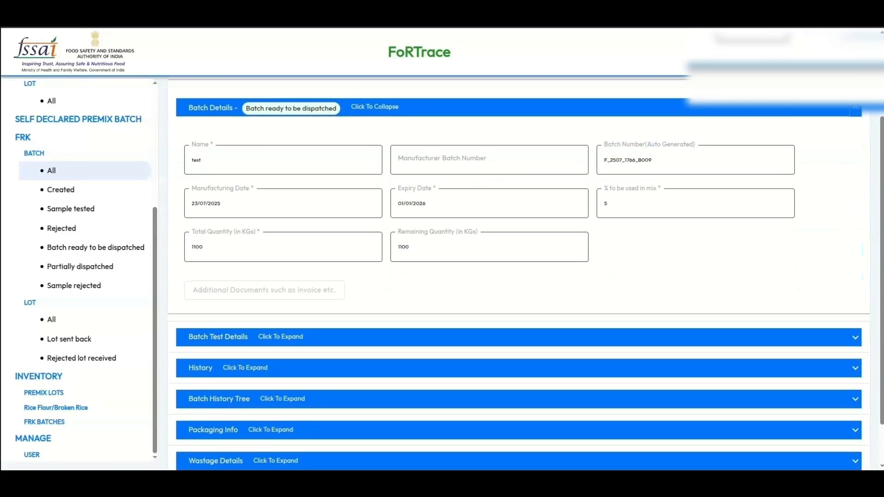
pyautogui.scroll(-2, 518, 277)
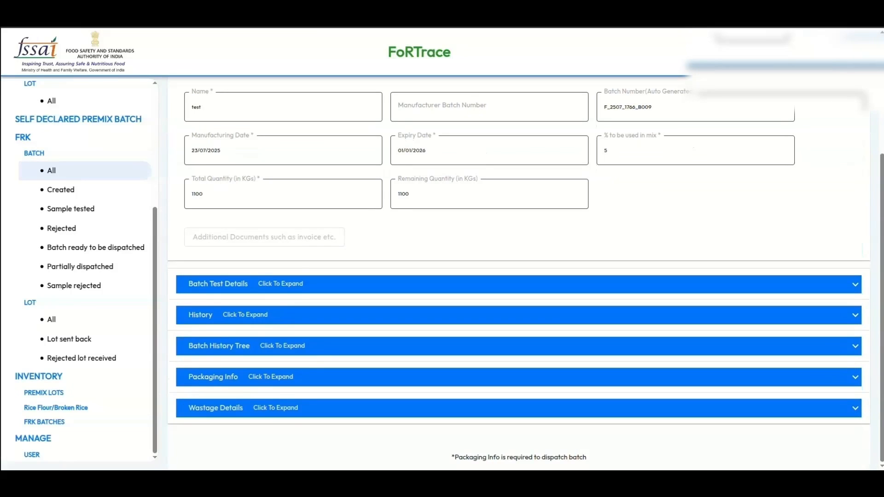
pyautogui.click(855, 285)
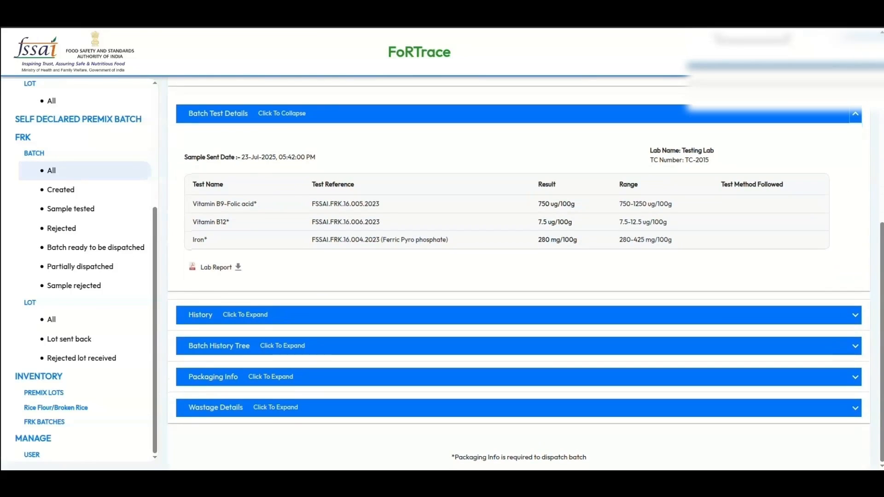
pyautogui.moveTo(200, 267); pyautogui.dragTo(233, 267)
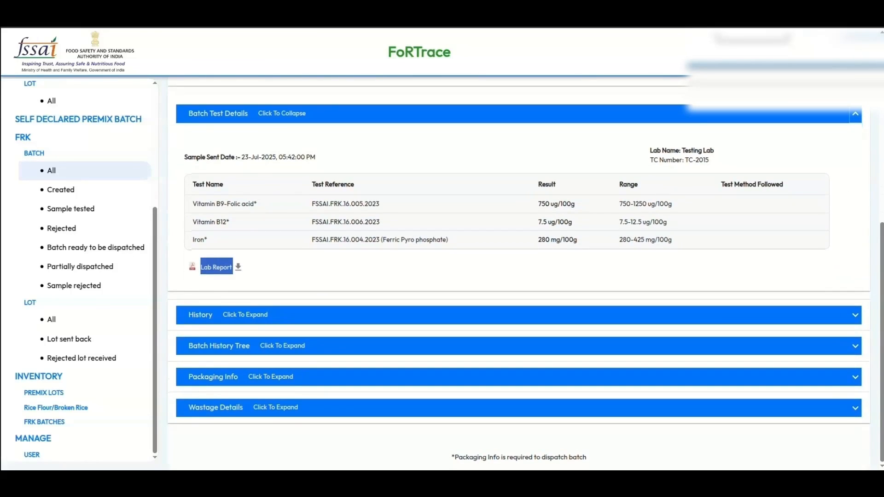
pyautogui.click(855, 316)
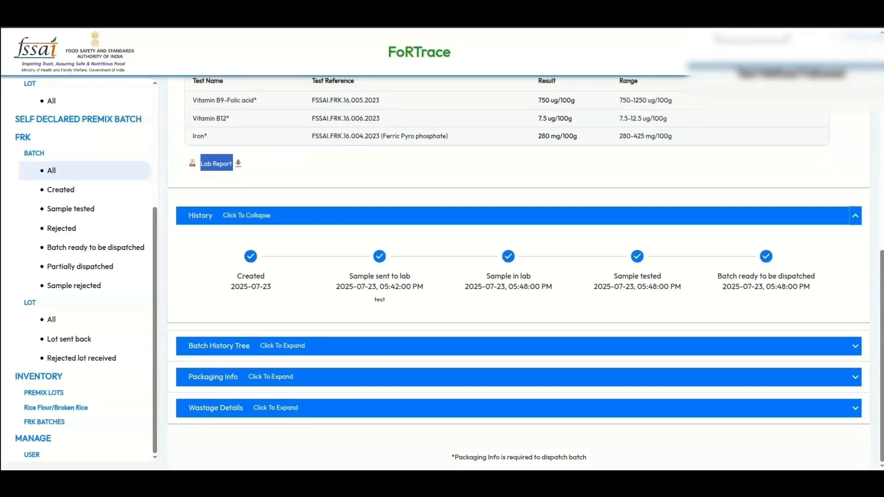
pyautogui.tripleClick(508, 277)
pyautogui.moveTo(613, 276); pyautogui.dragTo(595, 348)
# - Expand the Batch History Tree, then dismiss its pop-up with Esc
pyautogui.click(595, 347)
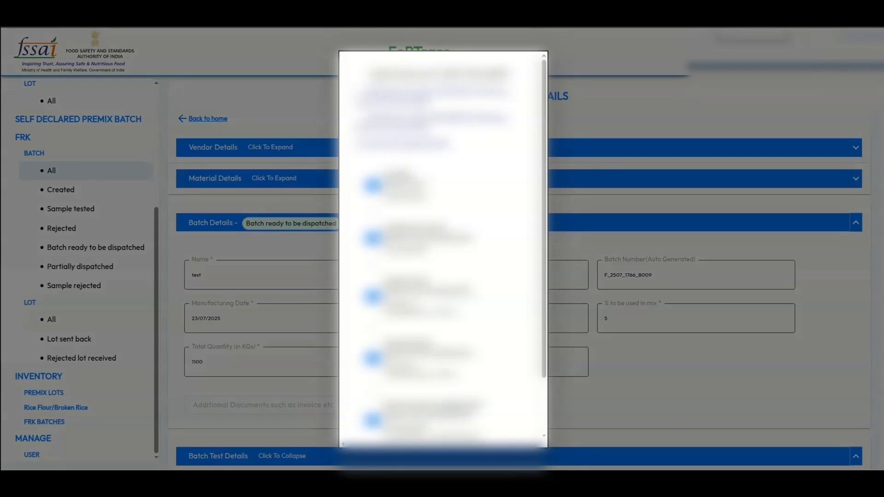
pyautogui.scroll(-2, 443, 248)
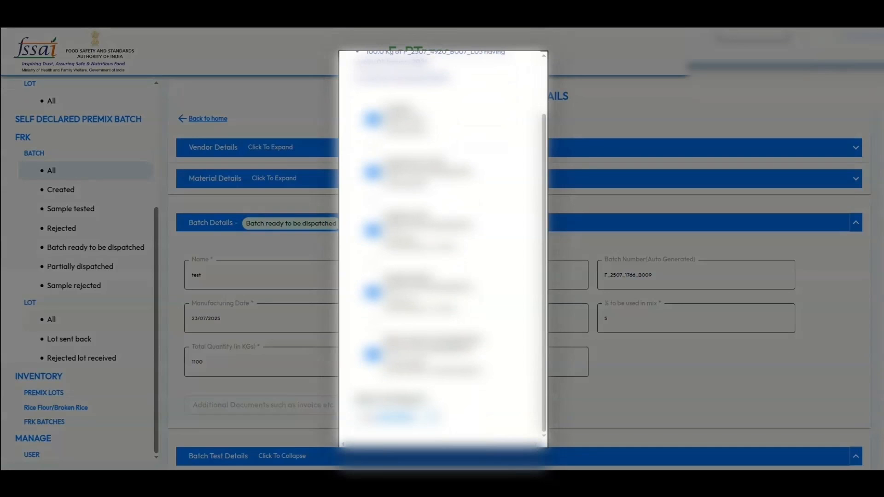
pyautogui.press('Escape')
# - Expand Packaging Info and highlight the note that packaging info is required to dispatch
pyautogui.scroll(-13, 518, 276)
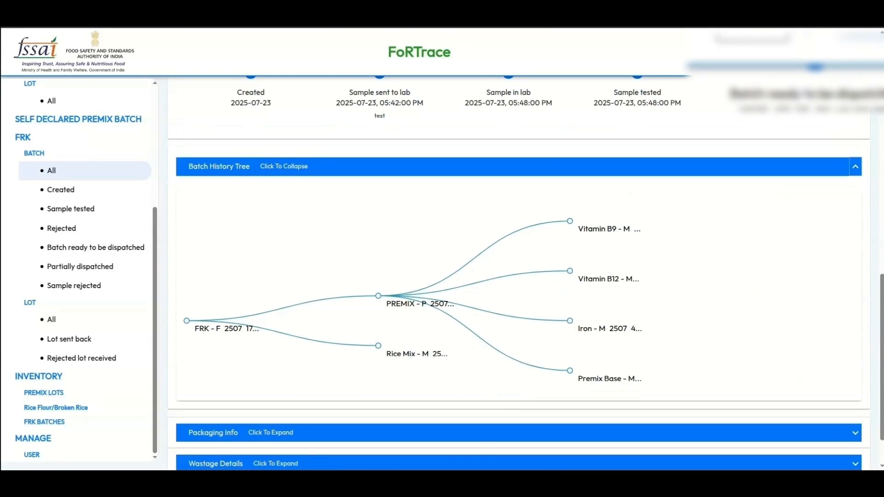
pyautogui.scroll(-1, 518, 276)
pyautogui.scroll(-1, 857, 322)
pyautogui.click(855, 322)
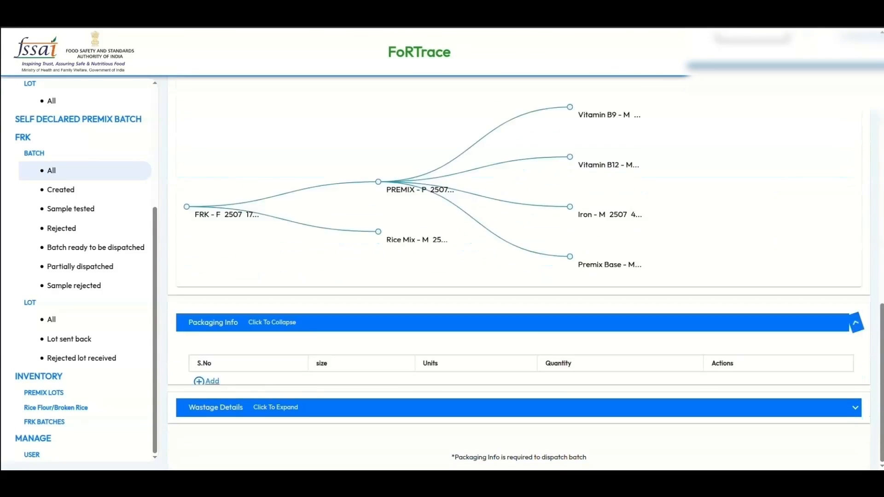
pyautogui.moveTo(451, 457); pyautogui.dragTo(586, 458)
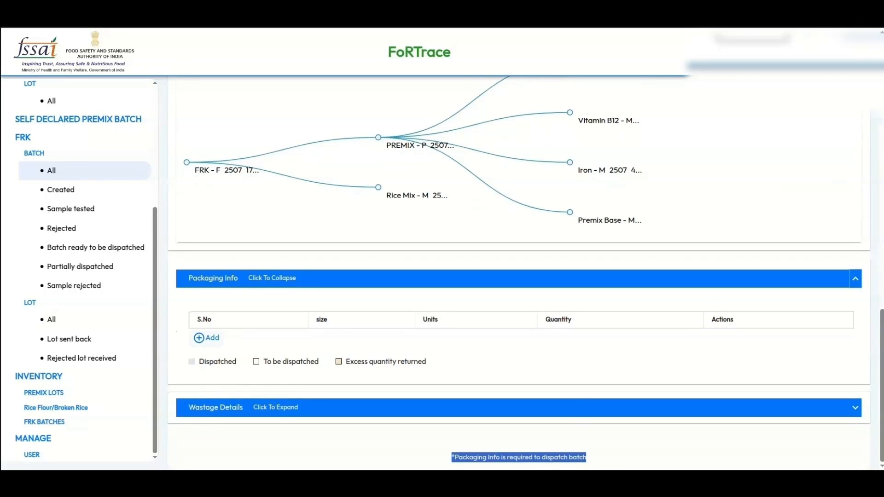
# - Add and save a packaging row of size 100, unit Kg, quantity 5
pyautogui.click(206, 337)
pyautogui.click(354, 314)
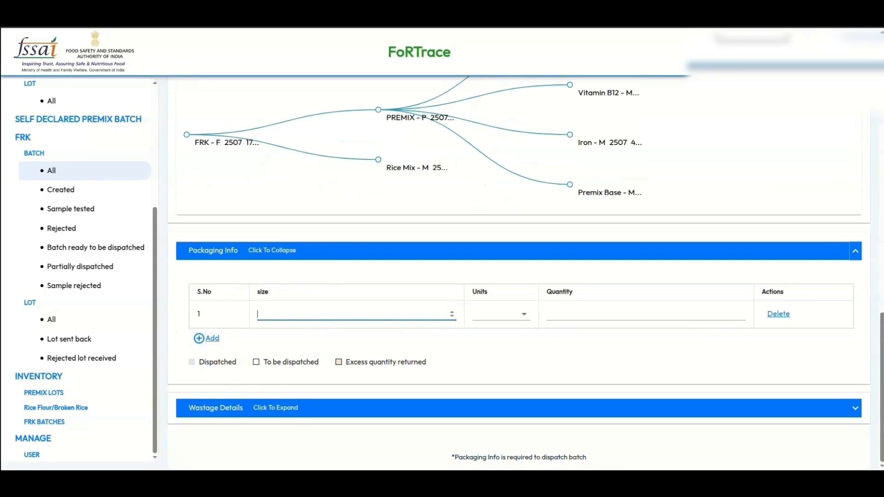
pyautogui.write('1000')
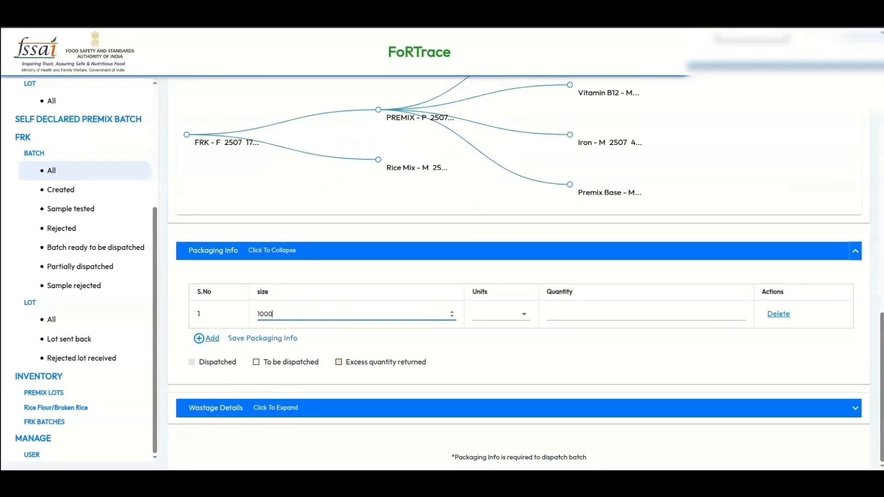
pyautogui.click(501, 314)
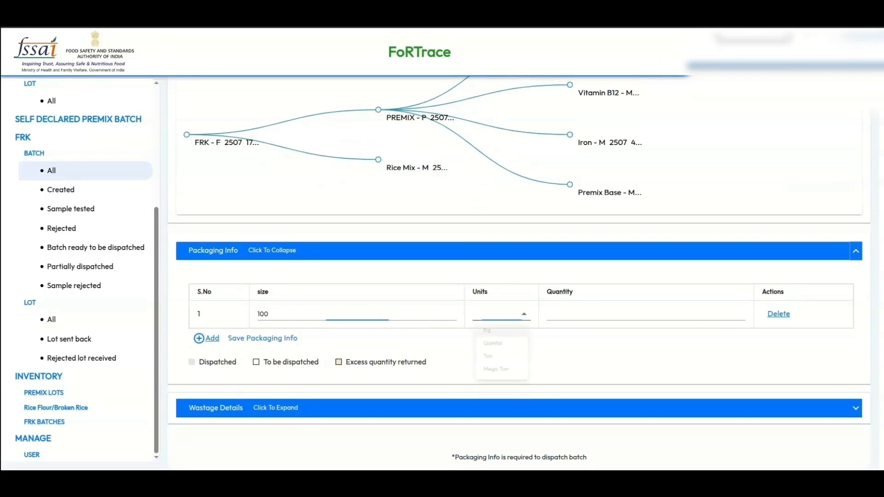
pyautogui.click(494, 332)
pyautogui.click(645, 314)
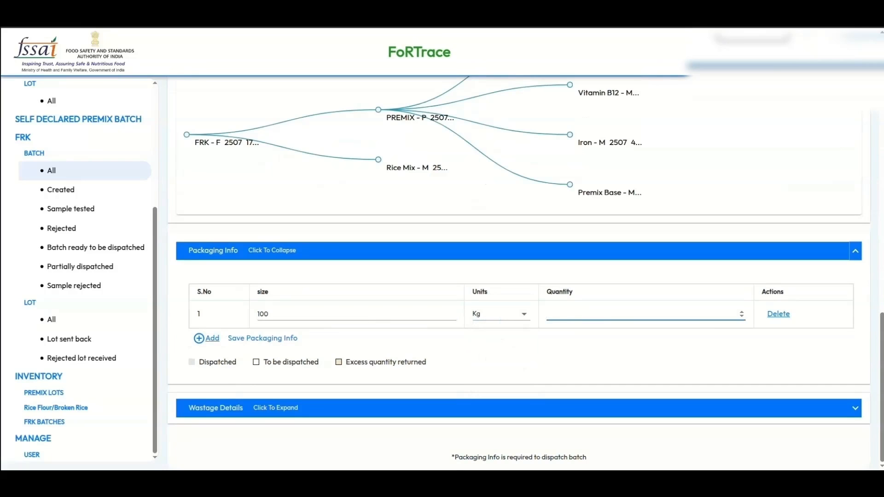
pyautogui.write('5')
pyautogui.click(234, 338)
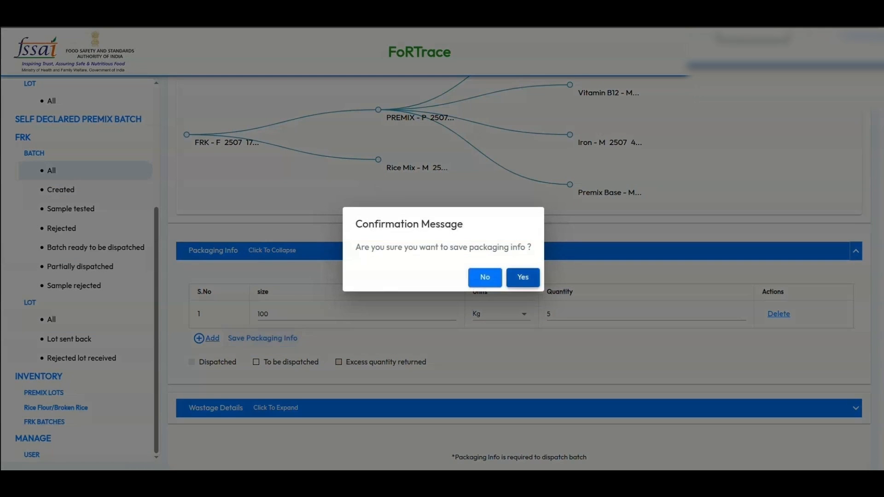
pyautogui.click(523, 277)
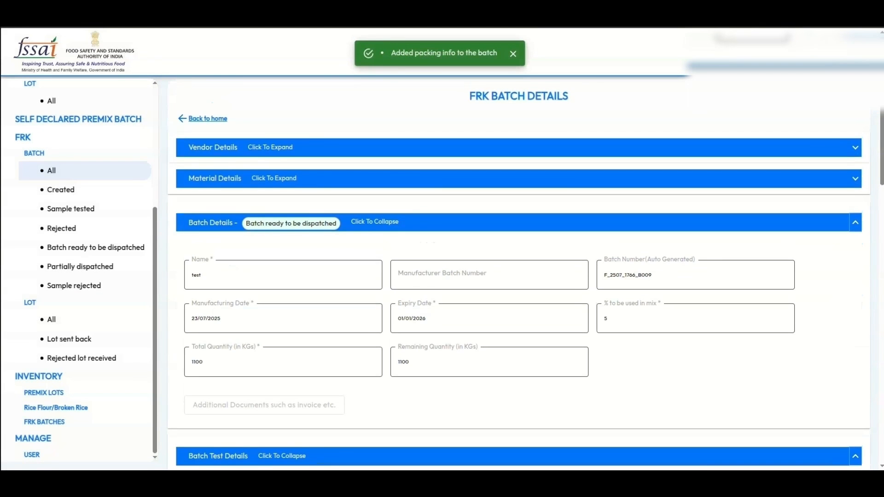
pyautogui.scroll(-16, 520, 277)
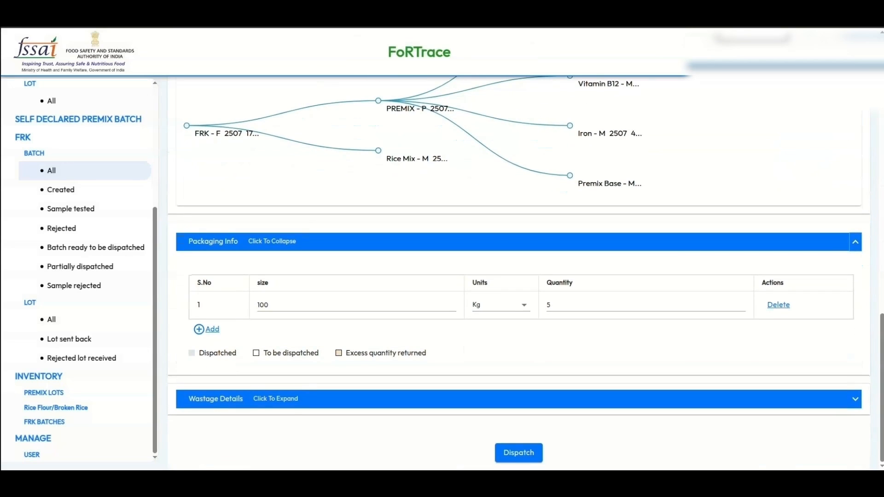
# - Begin a dispatch using the Dropdown option, targeting a MILLER, TEST MILLER
pyautogui.click(519, 452)
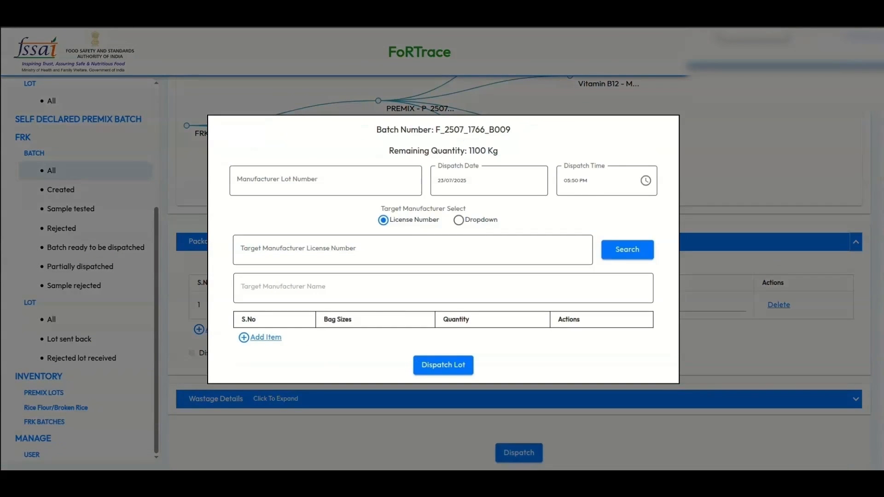
pyautogui.click(458, 220)
pyautogui.click(383, 239)
pyautogui.click(459, 220)
pyautogui.click(421, 269)
pyautogui.click(376, 326)
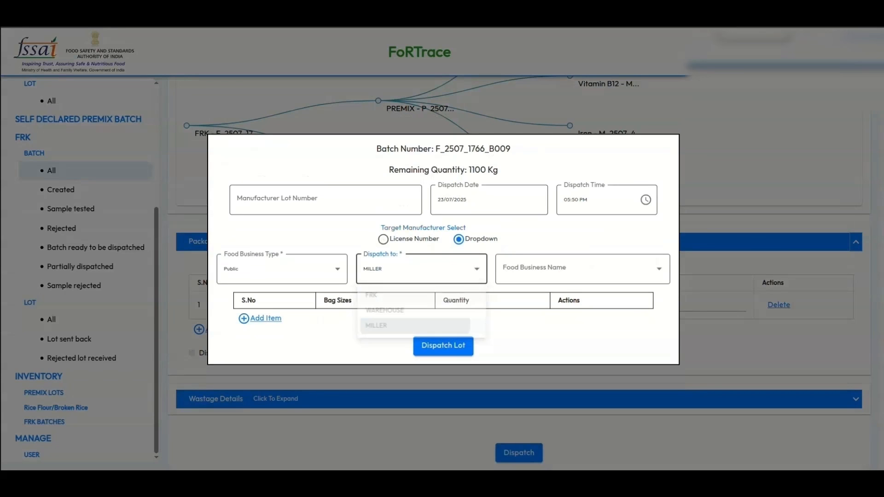
pyautogui.click(582, 269)
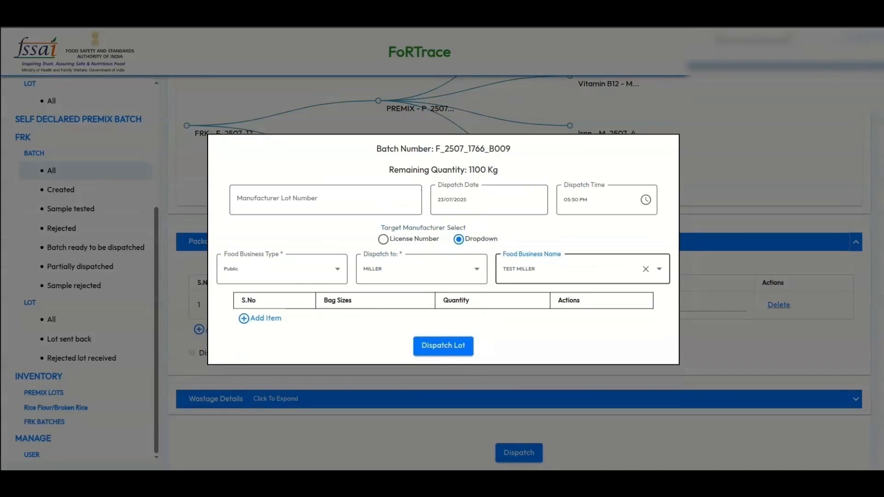
# - Add a row of five 100 Kg bags and dispatch the lot, confirming with Yes
pyautogui.click(266, 319)
pyautogui.click(325, 308)
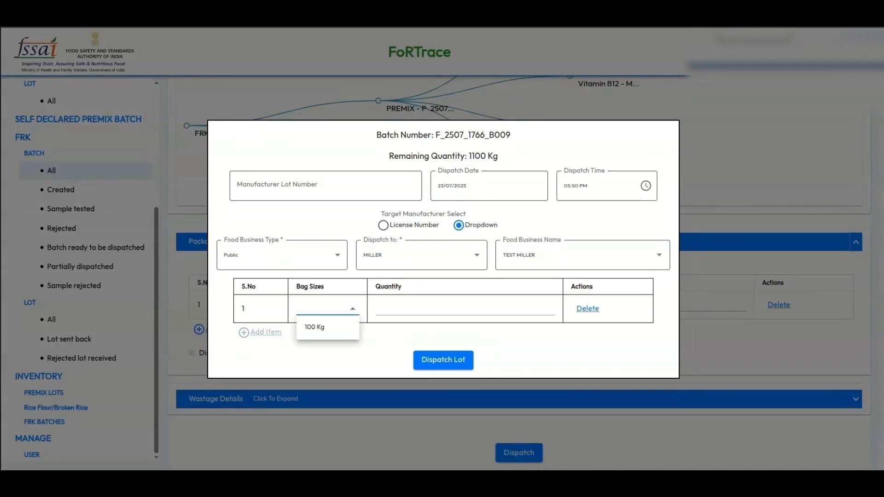
pyautogui.click(328, 327)
pyautogui.click(465, 309)
pyautogui.write('5')
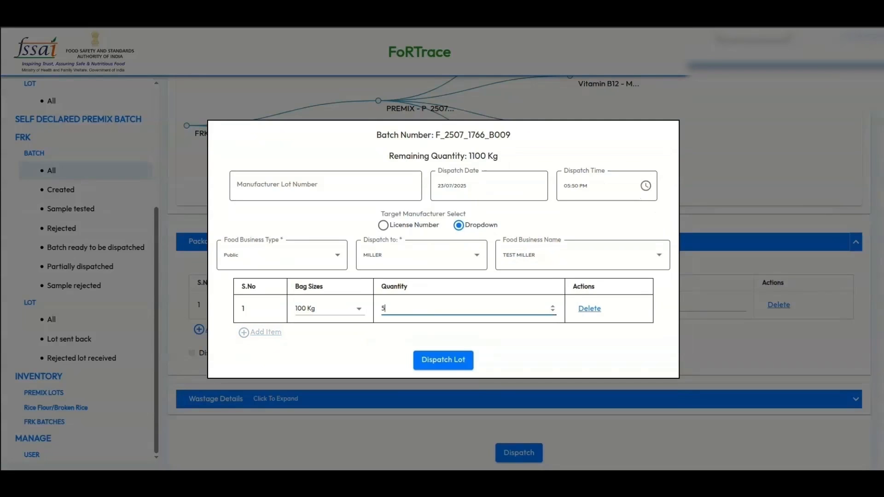
pyautogui.click(443, 360)
pyautogui.click(507, 277)
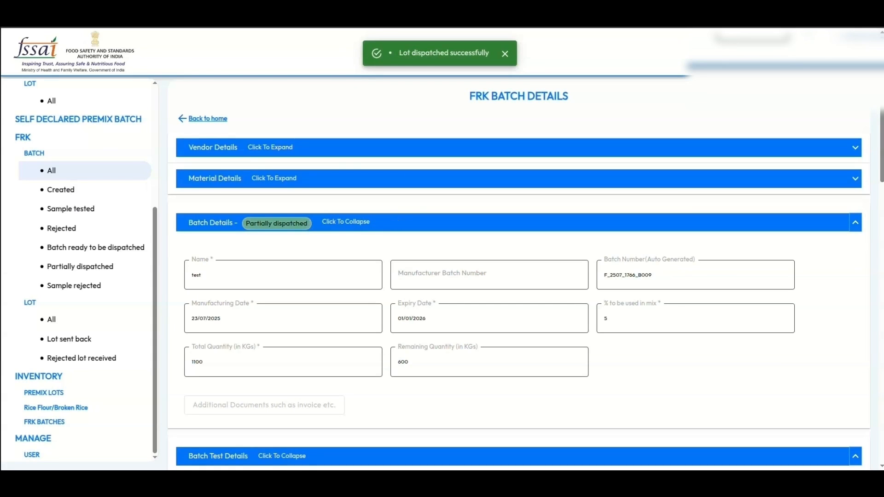
# - Record 100 Kg of wastage with comment 'test' under Wastage Details and confirm it
pyautogui.scroll(-17, 519, 274)
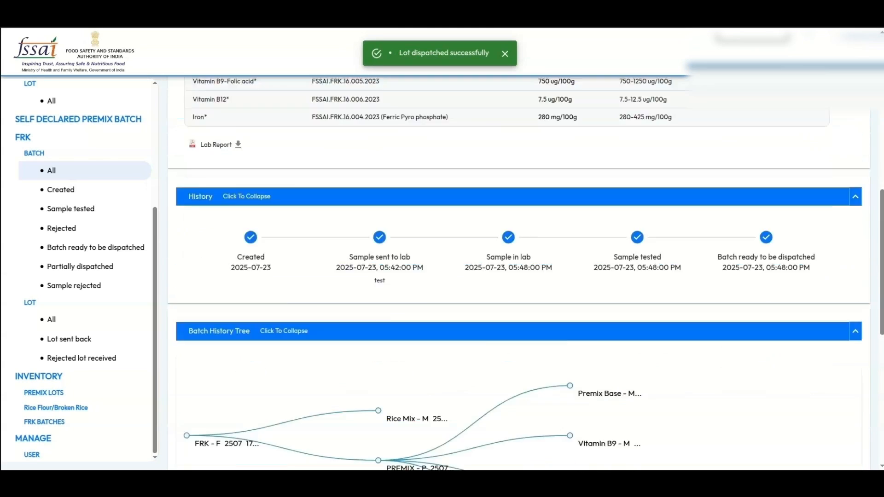
pyautogui.click(855, 408)
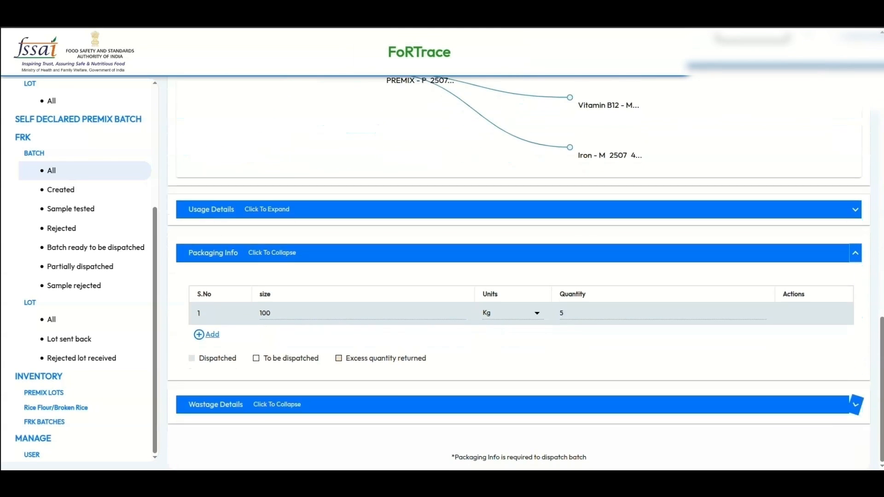
pyautogui.scroll(-4, 852, 322)
pyautogui.click(801, 265)
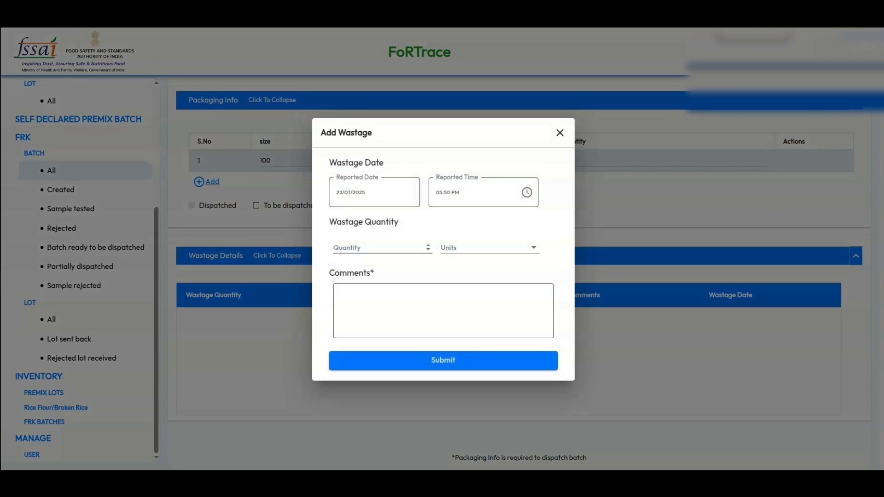
pyautogui.click(382, 247)
pyautogui.write('100')
pyautogui.click(488, 248)
pyautogui.click(479, 264)
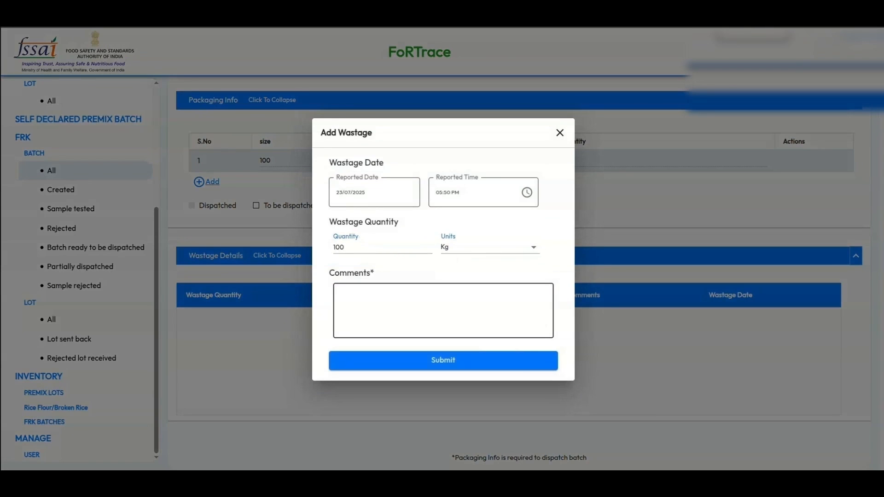
pyautogui.write('test')
pyautogui.click(442, 360)
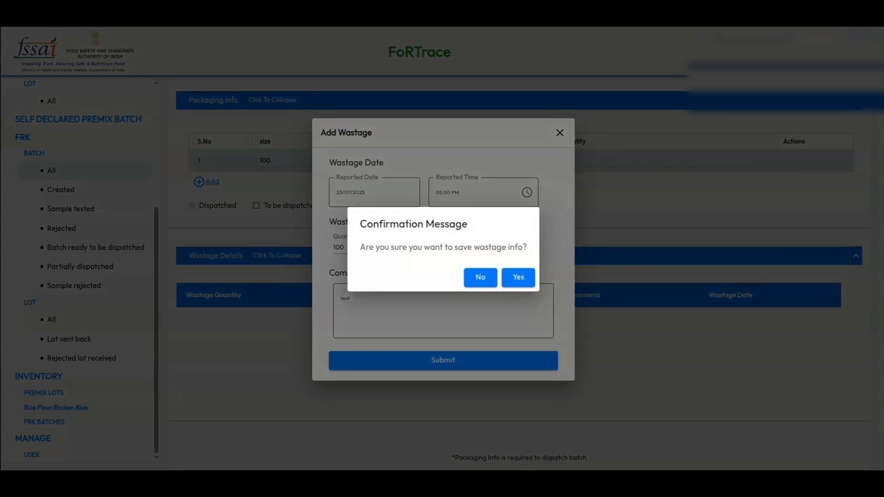
pyautogui.click(518, 277)
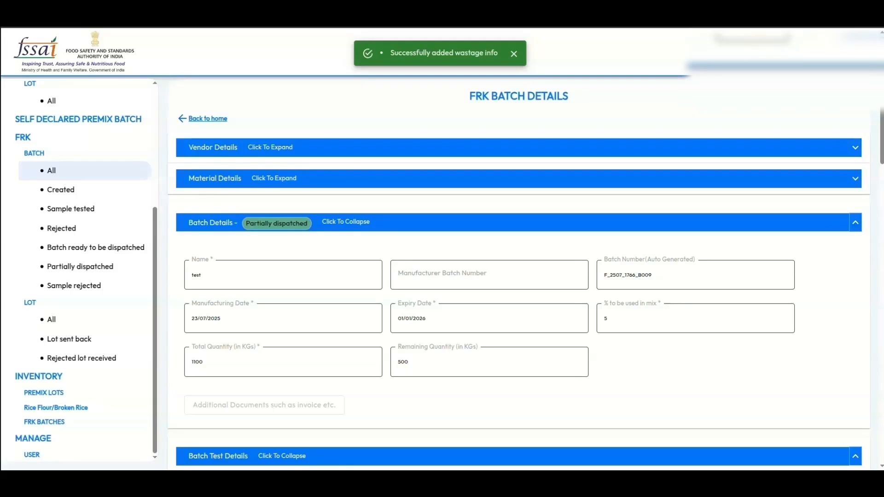
pyautogui.scroll(-3, 518, 276)
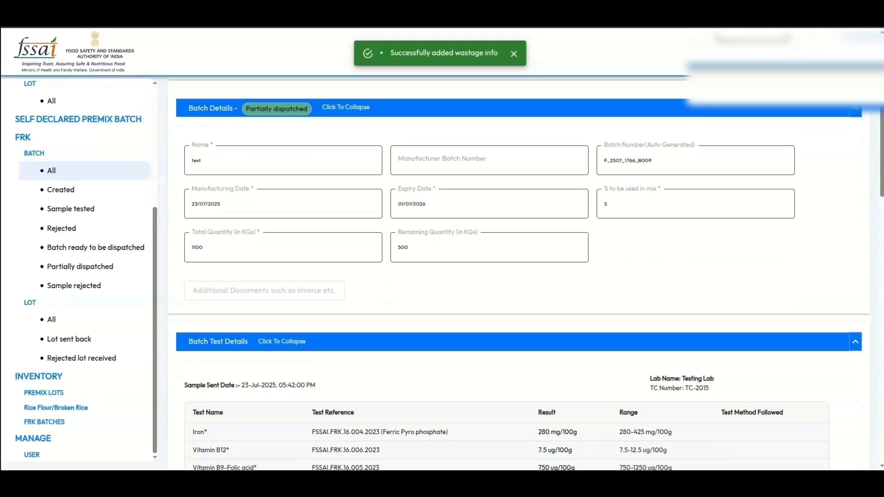
pyautogui.scroll(-15, 519, 276)
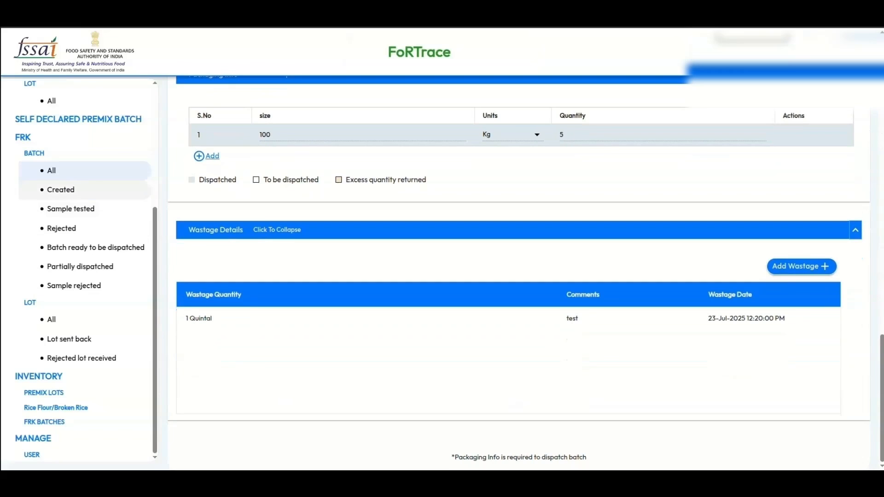
pyautogui.scroll(6, 556, 322)
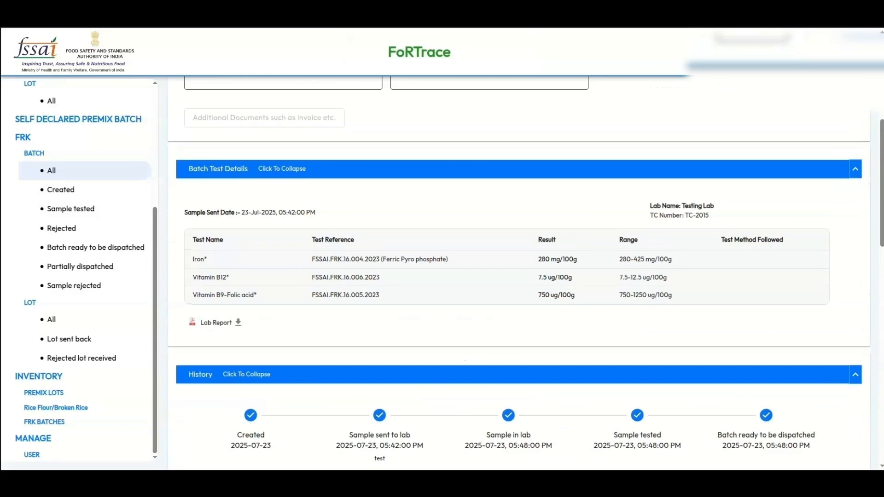
# - Filter FRK batches by Created, Rejected, Batch ready to be dispatched, Partially dispatched and Sample rejected
pyautogui.click(60, 189)
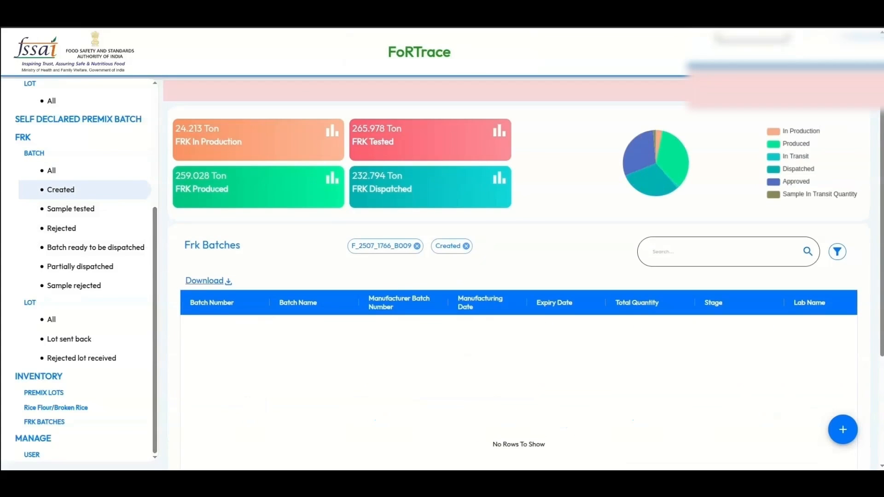
pyautogui.click(61, 228)
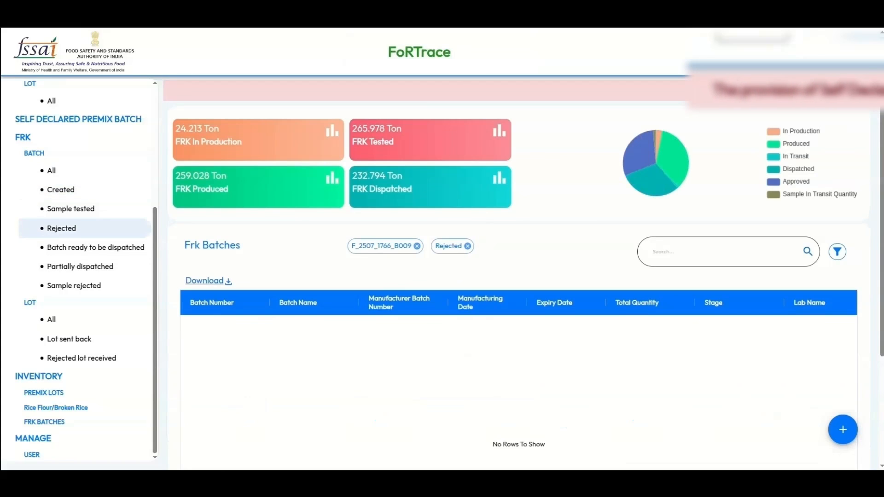
pyautogui.click(416, 247)
pyautogui.click(96, 248)
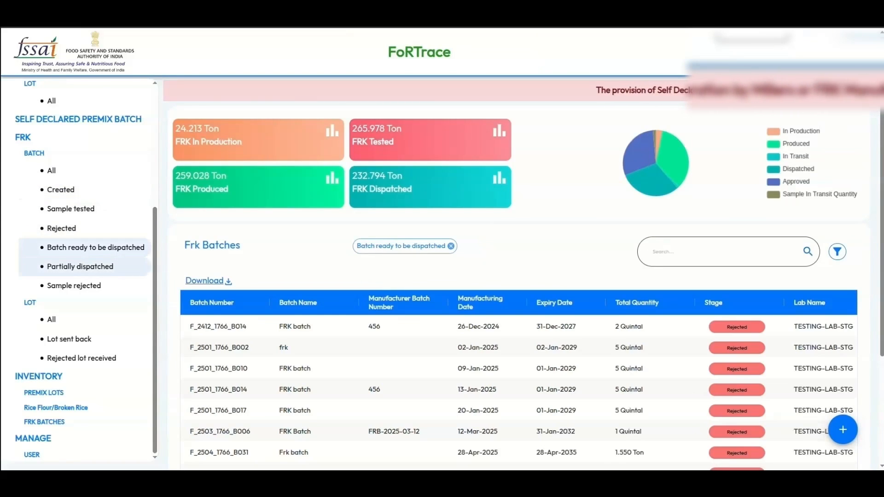
pyautogui.click(80, 266)
pyautogui.click(74, 286)
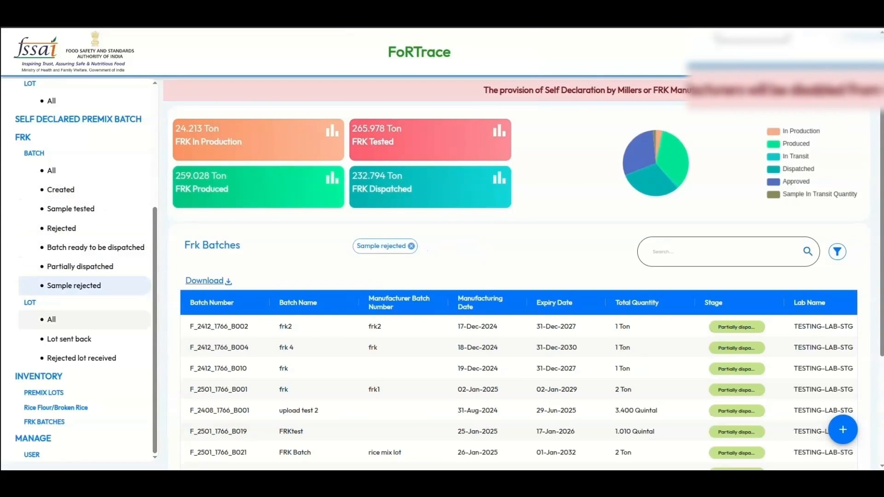
# - View All, Lot sent back and Rejected lot received lots, then open the Premix Lots inventory
pyautogui.click(51, 319)
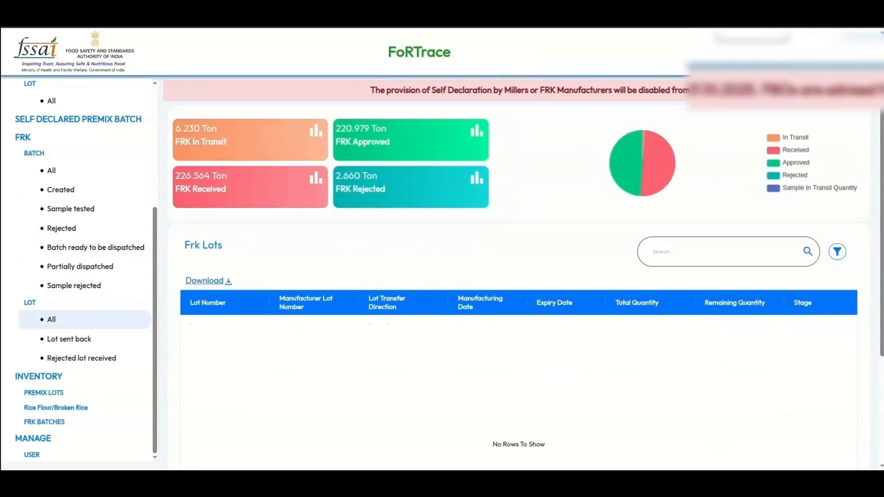
pyautogui.click(69, 339)
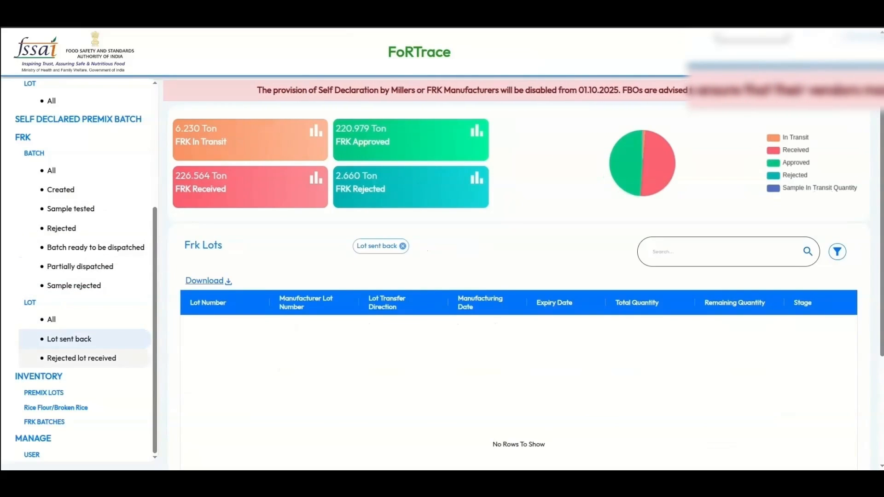
pyautogui.click(82, 358)
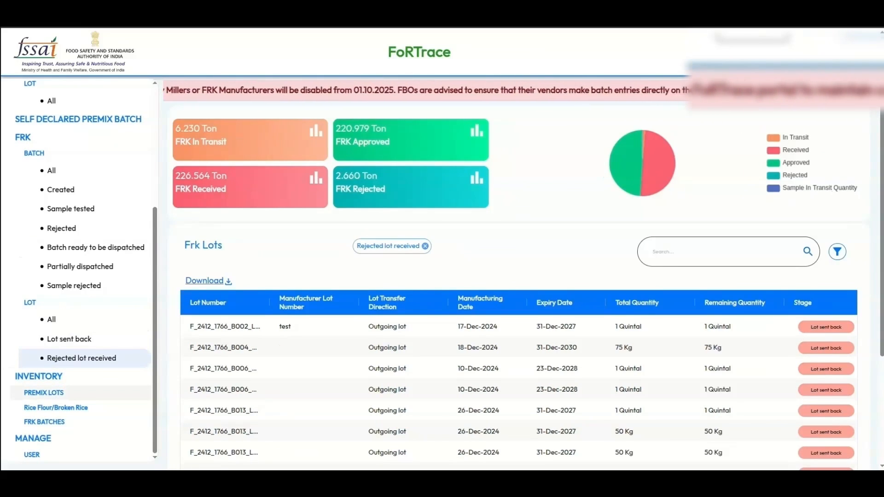
pyautogui.click(44, 393)
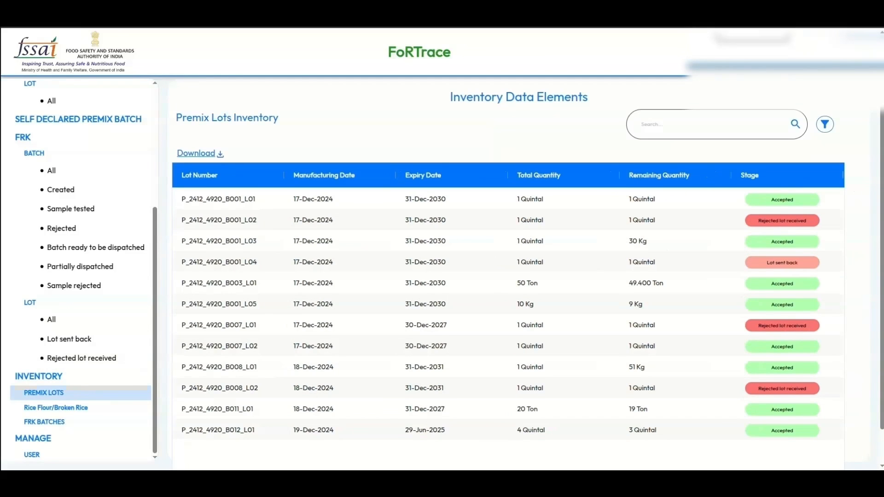
# - Look through the Rice Flour/Broken Rice and FRK batches inventories
pyautogui.click(56, 408)
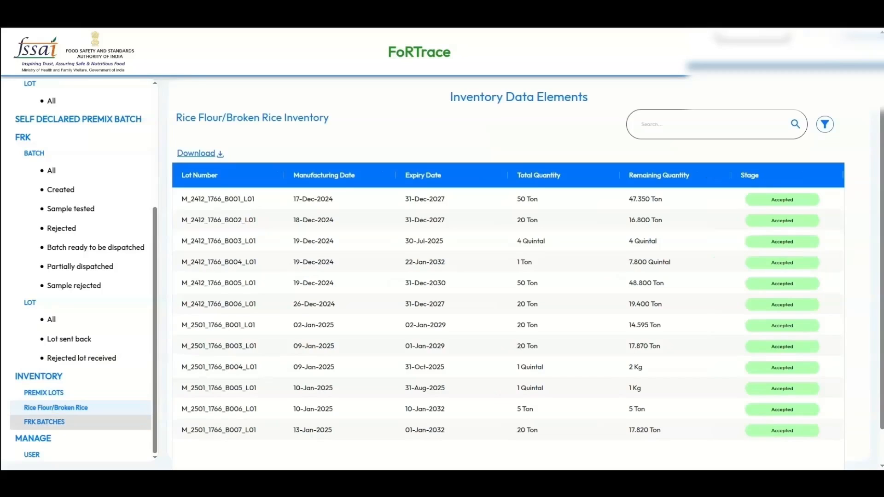
pyautogui.click(45, 422)
pyautogui.scroll(-2, 276, 310)
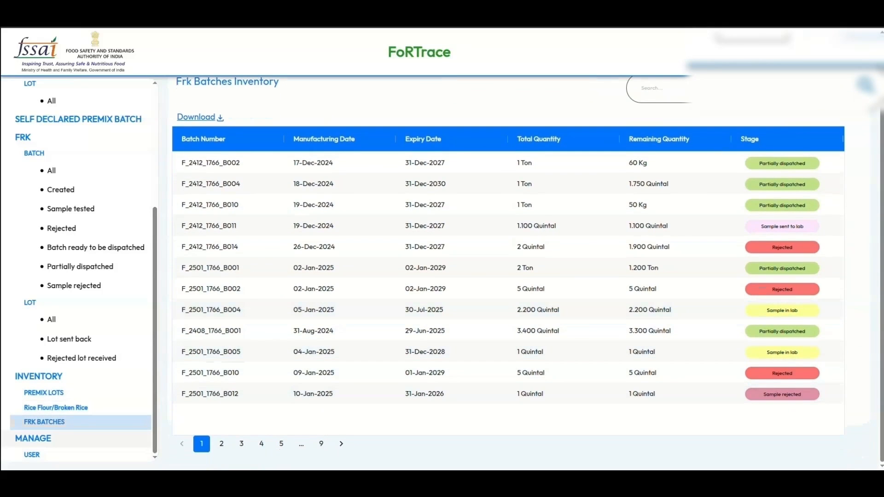
# - Open the managed users list and bring up a blank User Create form
pyautogui.click(32, 455)
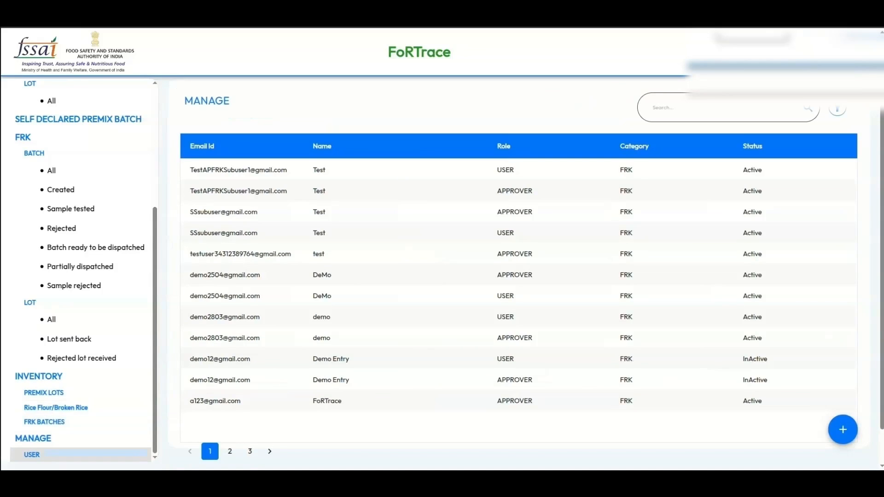
pyautogui.scroll(-2, 322, 359)
pyautogui.scroll(2, 323, 359)
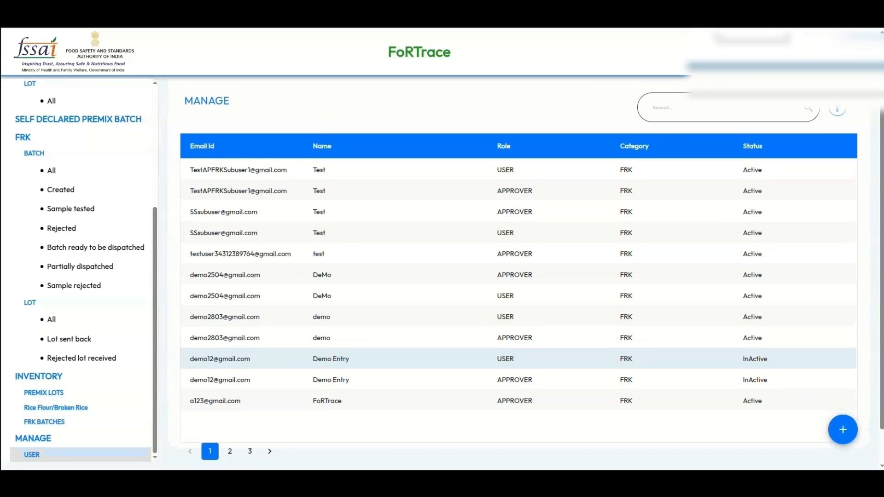
pyautogui.click(842, 430)
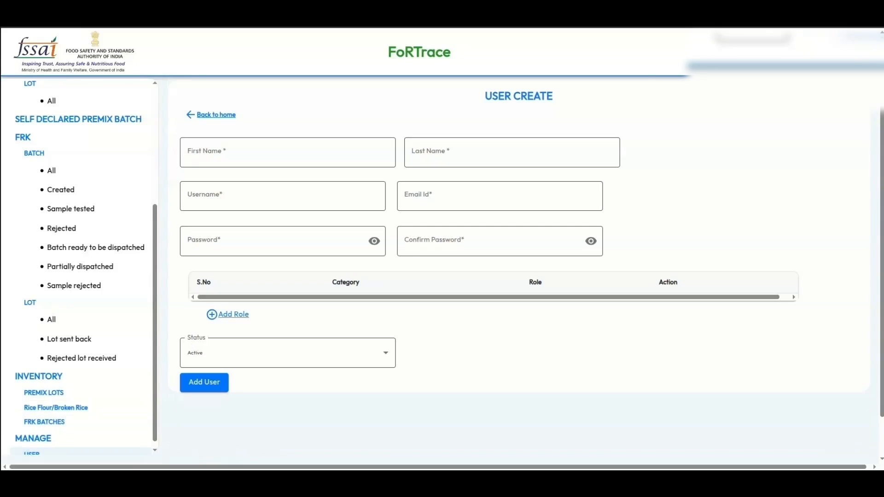
# - Enter the new user's first name, last name, username and e-mail address
pyautogui.click(265, 152)
pyautogui.click(265, 183)
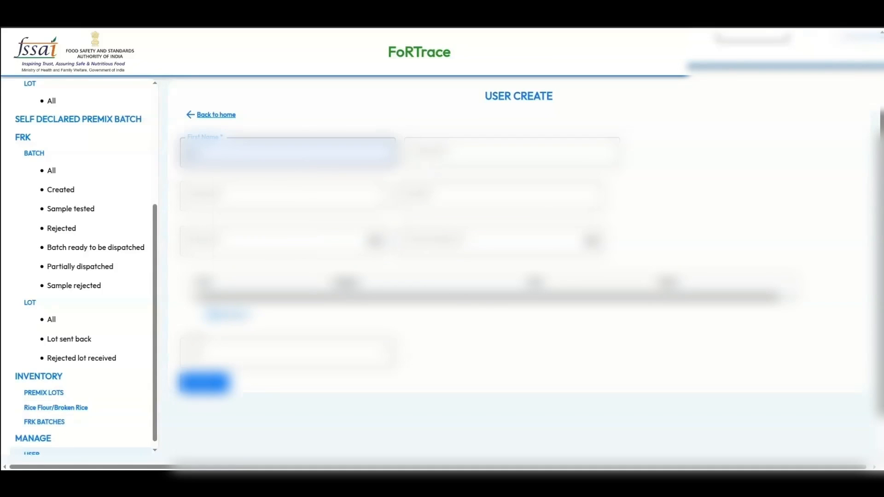
pyautogui.click(488, 153)
pyautogui.write('12')
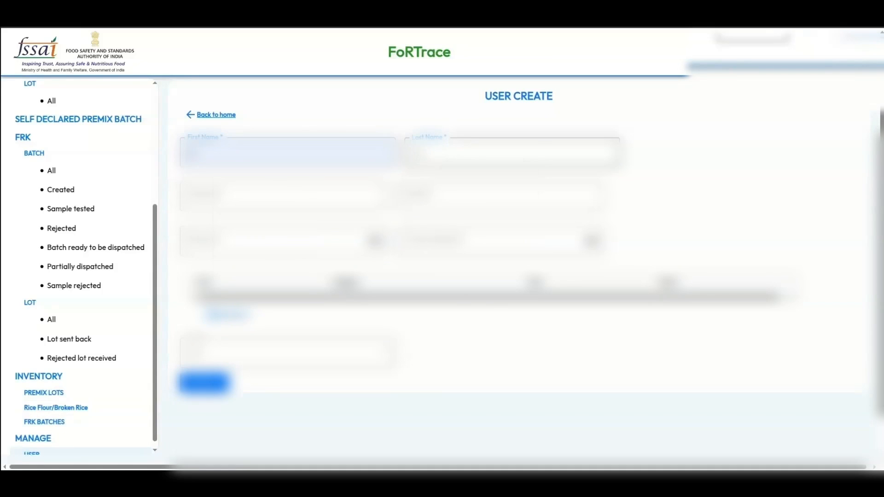
pyautogui.click(276, 196)
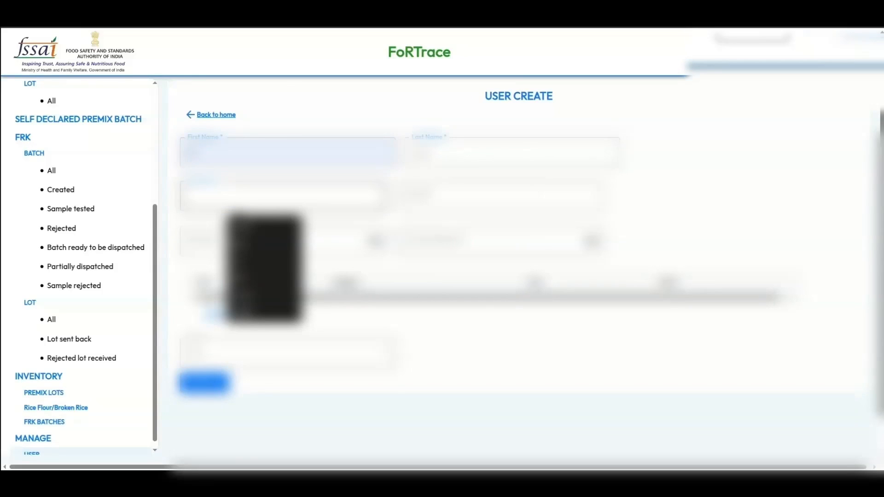
pyautogui.write('tes')
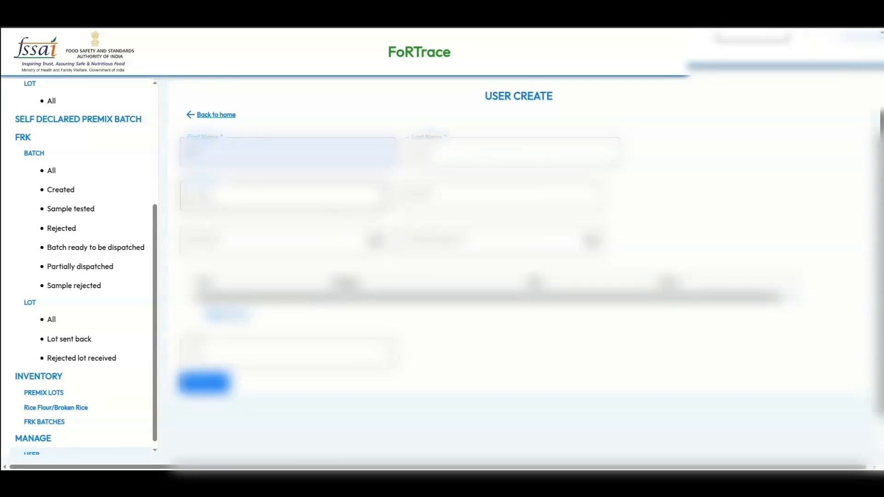
pyautogui.click(499, 197)
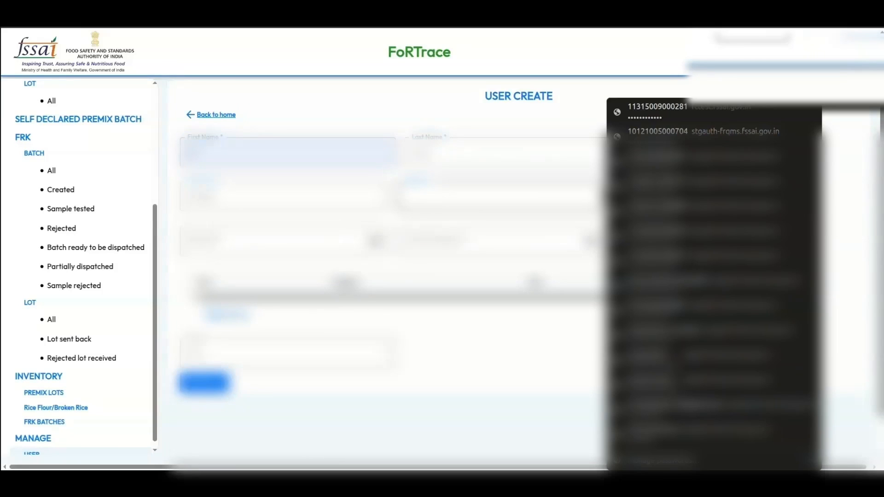
pyautogui.write('t')
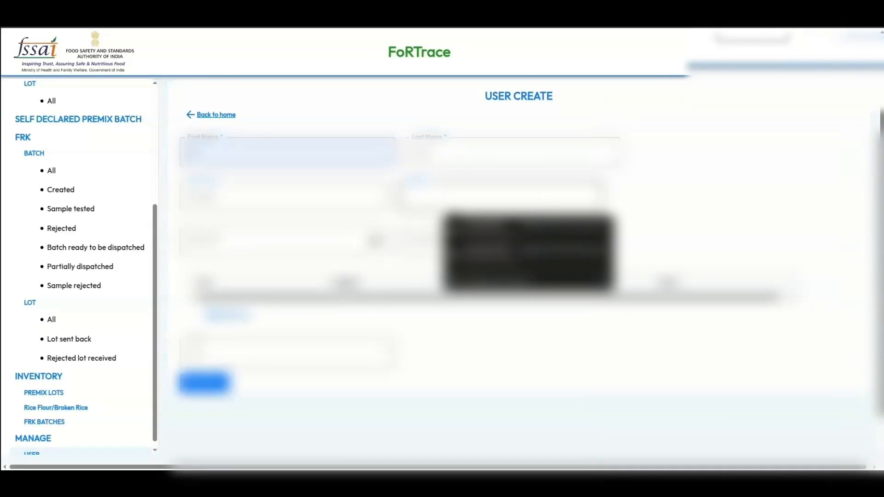
pyautogui.write('e')
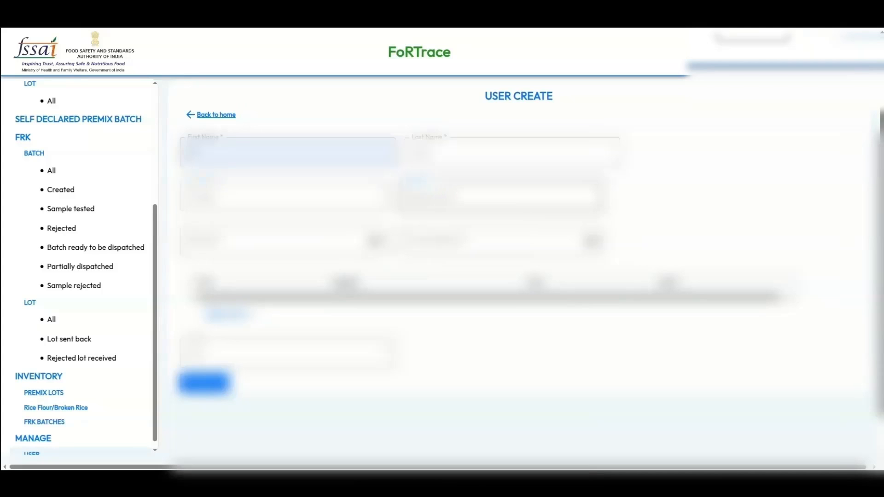
# - Set the user's password and enter it again in Confirm Password
pyautogui.click(272, 241)
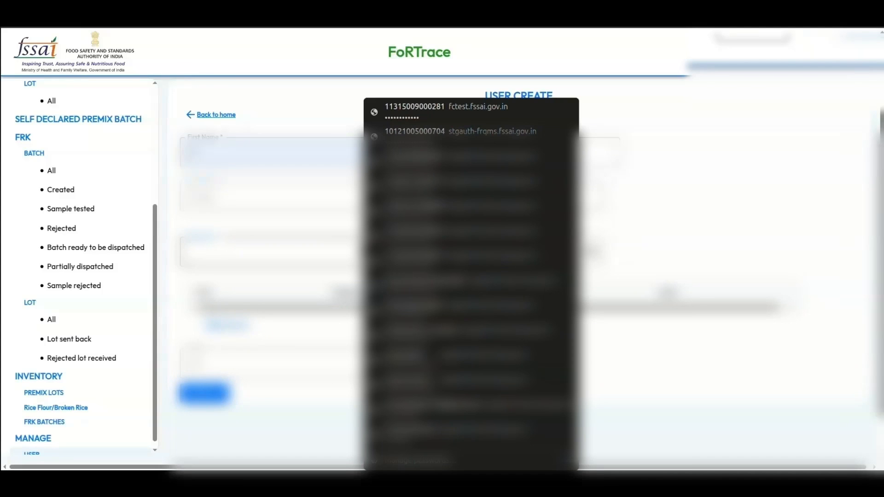
pyautogui.click(410, 211)
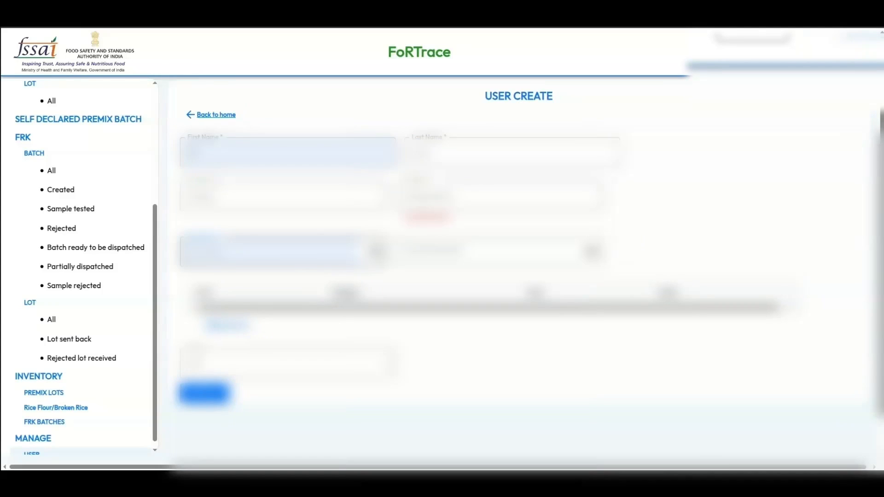
pyautogui.click(368, 252)
pyautogui.click(272, 252)
pyautogui.hotkey('ctrl', 'a')
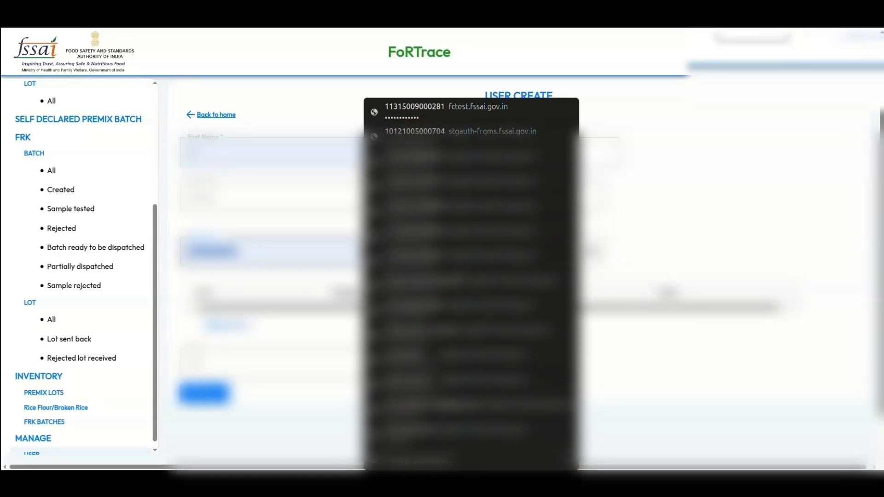
pyautogui.click(667, 221)
pyautogui.click(478, 252)
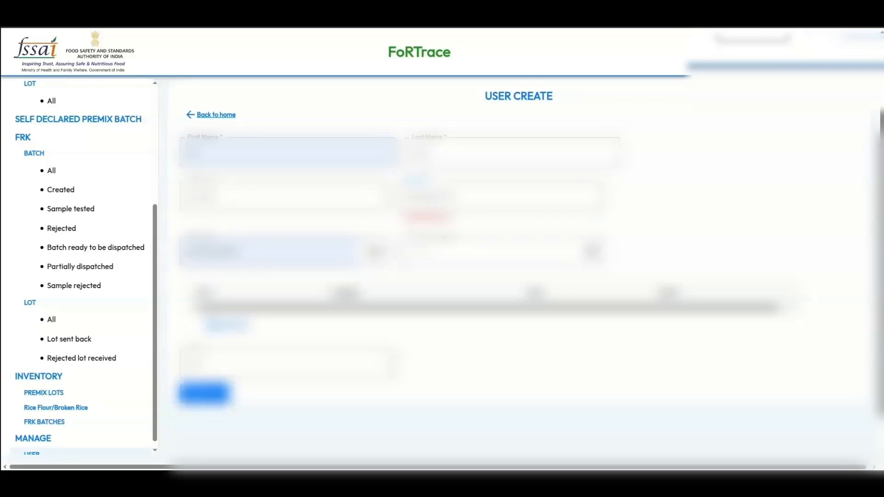
pyautogui.write('0')
# - Add a role with category FRK and role APPROVER, then create the user
pyautogui.click(226, 315)
pyautogui.click(389, 306)
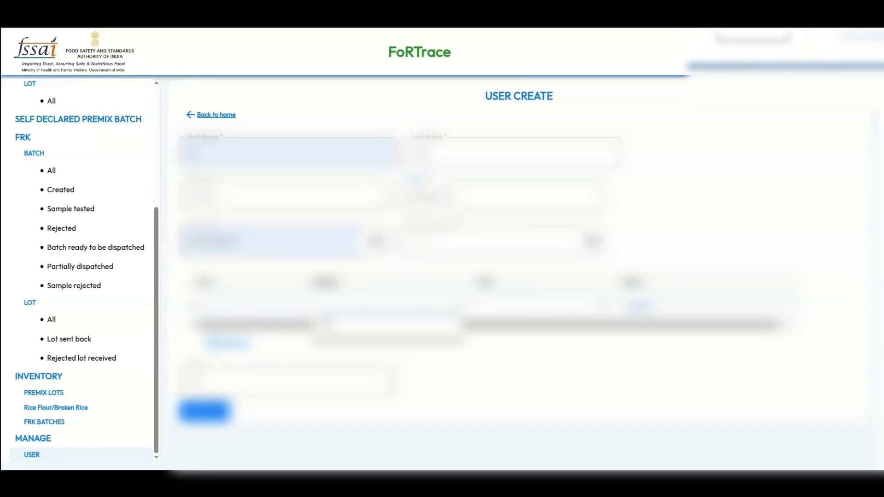
pyautogui.click(368, 324)
pyautogui.click(543, 306)
pyautogui.click(524, 325)
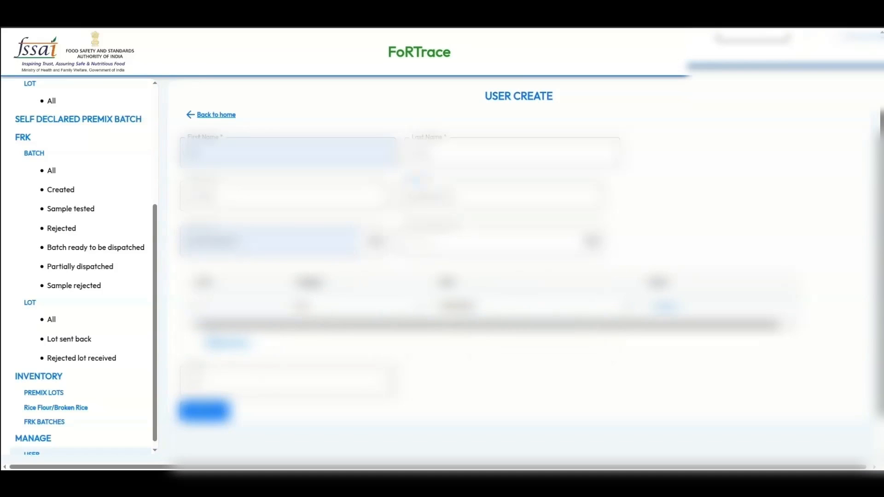
pyautogui.click(204, 411)
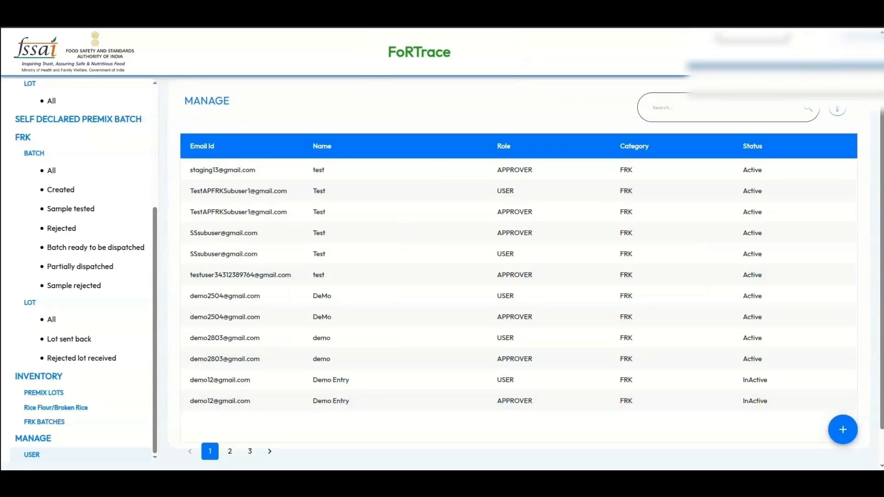
# - Open the new user's details, cancel a password reset, then view all notifications
pyautogui.scroll(-2, 518, 258)
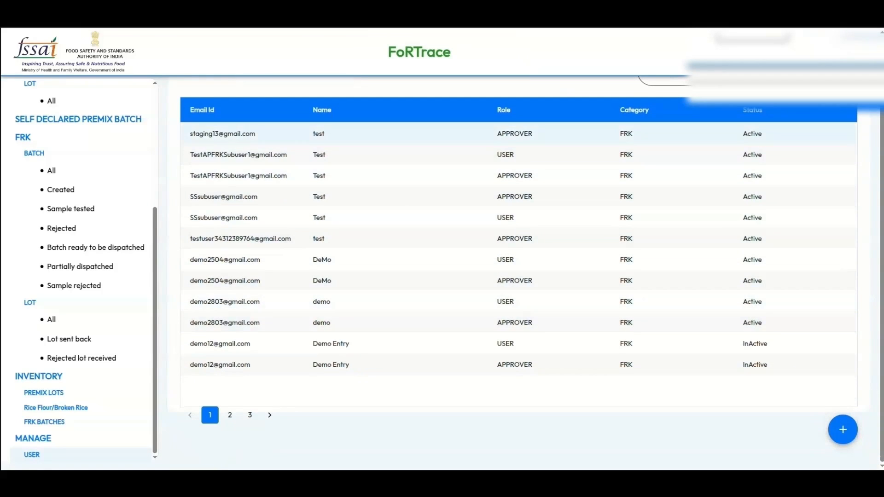
pyautogui.click(396, 133)
pyautogui.click(289, 365)
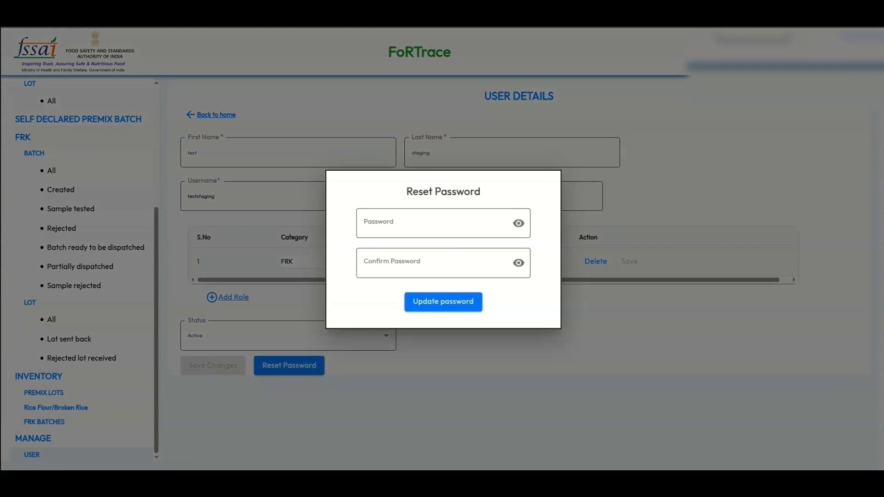
pyautogui.press('Escape')
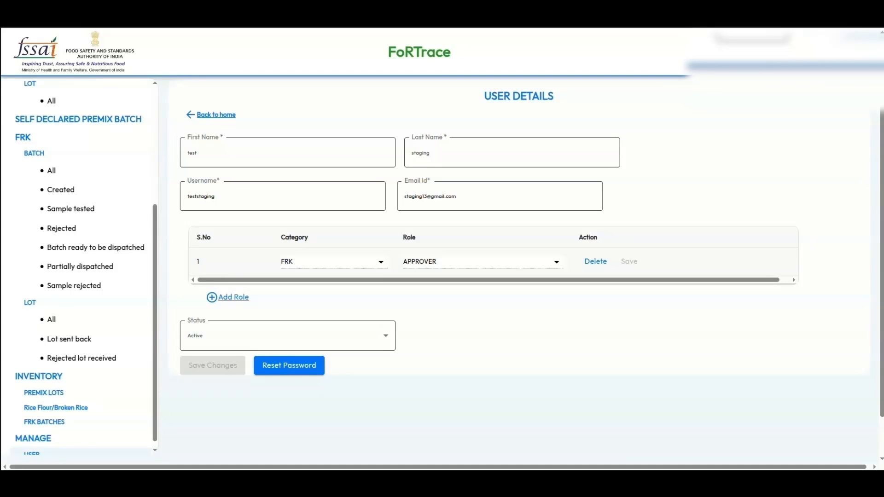
pyautogui.click(807, 51)
pyautogui.click(774, 209)
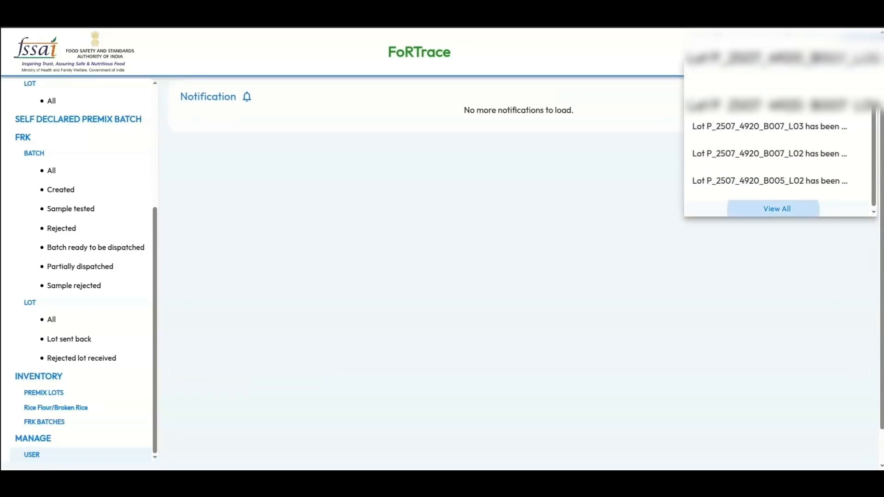
# - Open FRK batch F_2507_1766_B009 from a lot notification and scroll through its details
pyautogui.click(270, 153)
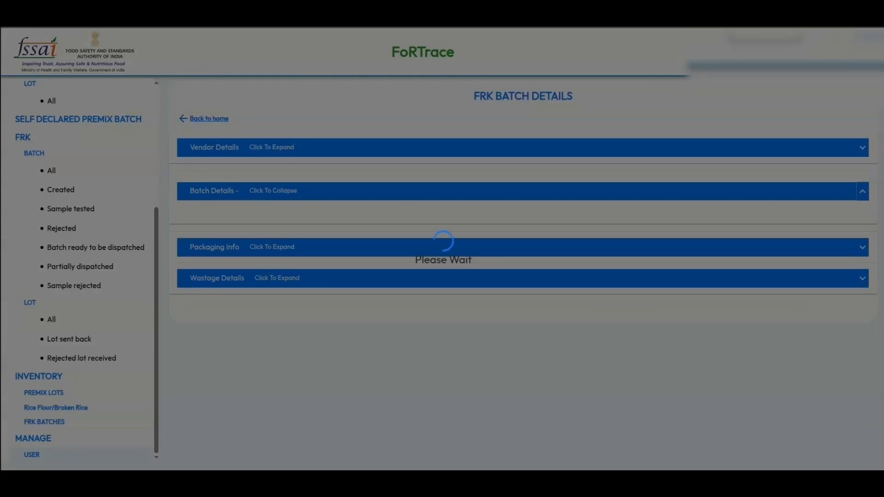
pyautogui.scroll(-2, 519, 276)
pyautogui.scroll(-2, 519, 276)
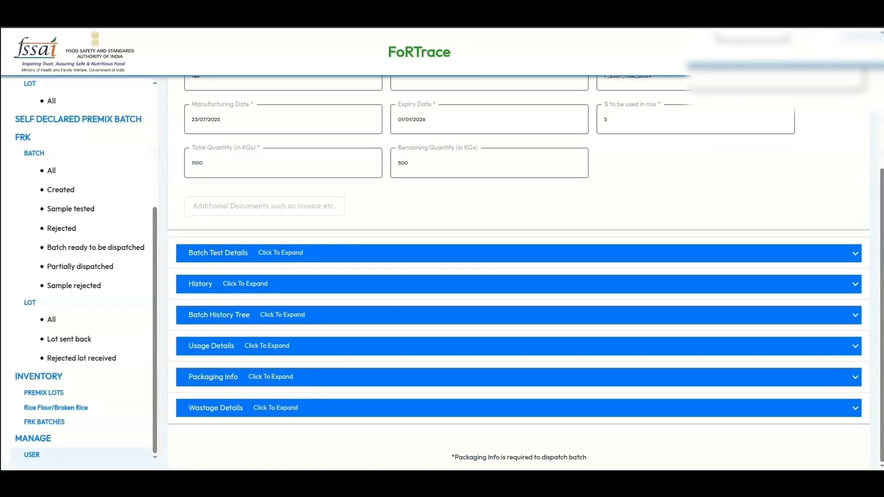
pyautogui.scroll(5, 518, 276)
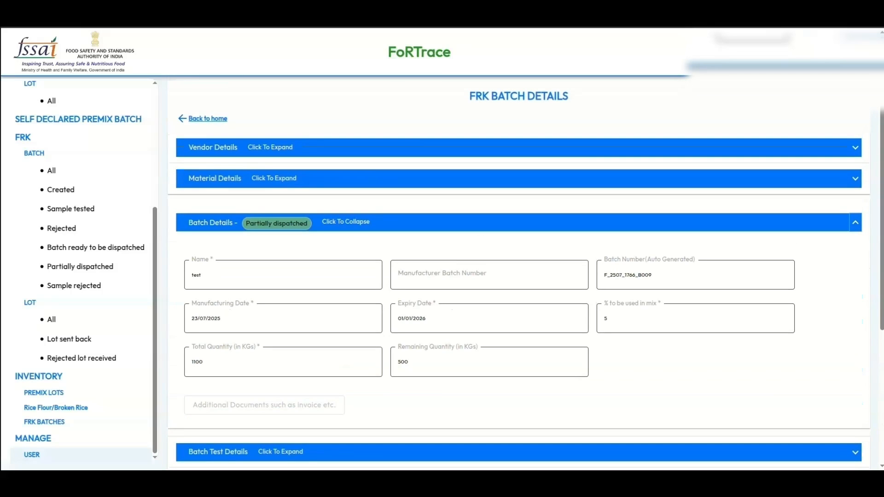